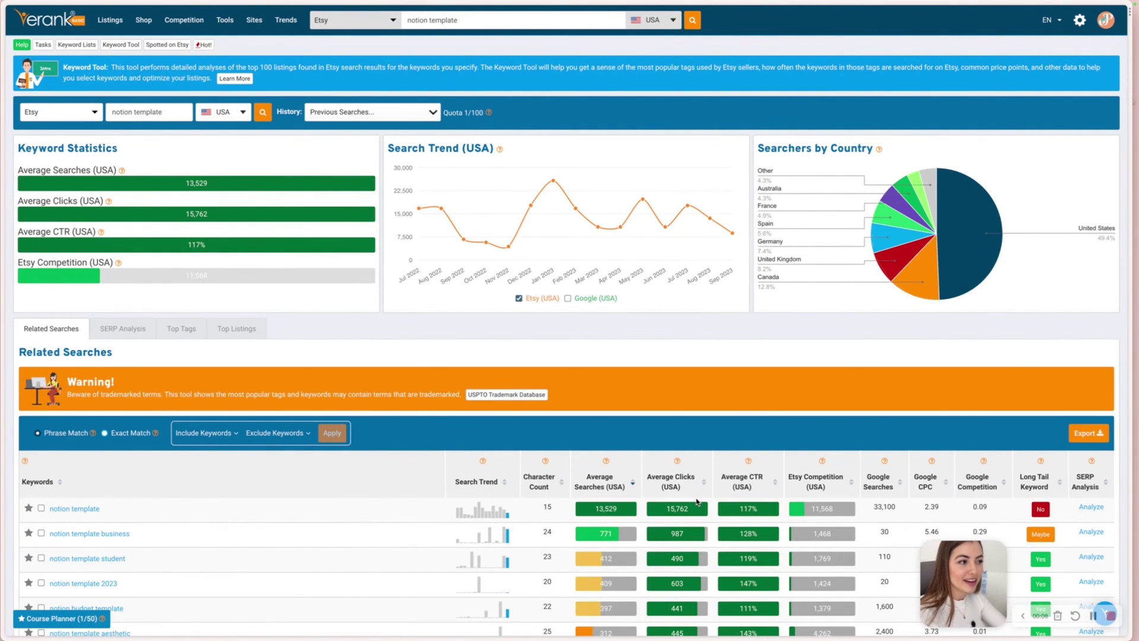
{"action": "scroll", "coordinate": [475, 332], "scroll_direction": "down", "scroll_amount": 1}
{"action": "scroll", "coordinate": [296, 195], "scroll_direction": "up", "scroll_amount": 1}
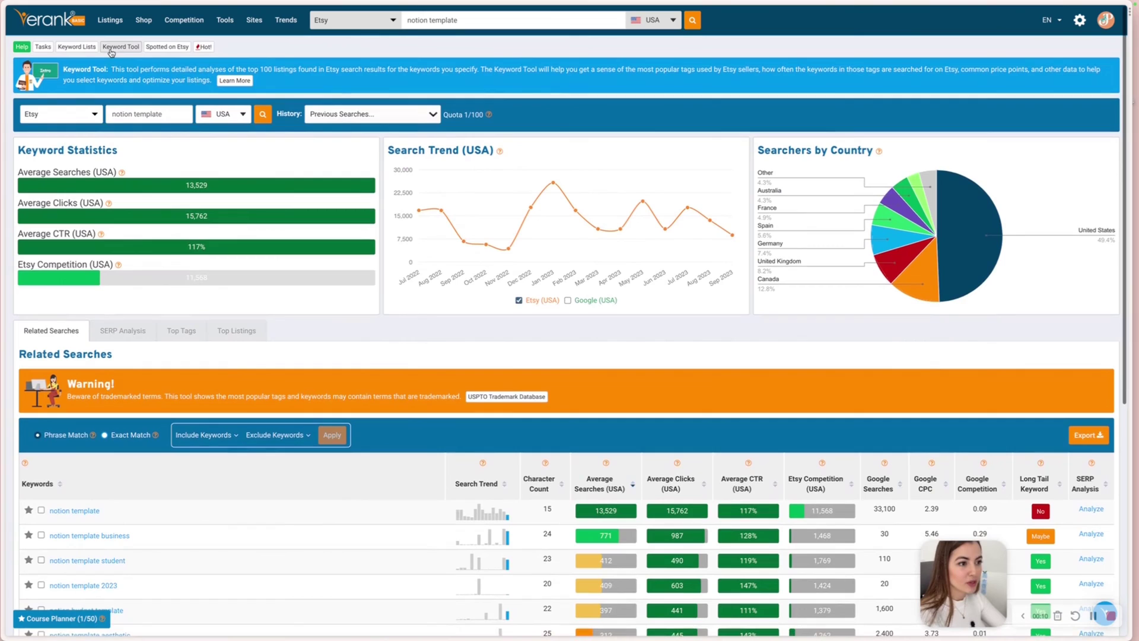
{"action": "mouse_move", "coordinate": [196, 30]}
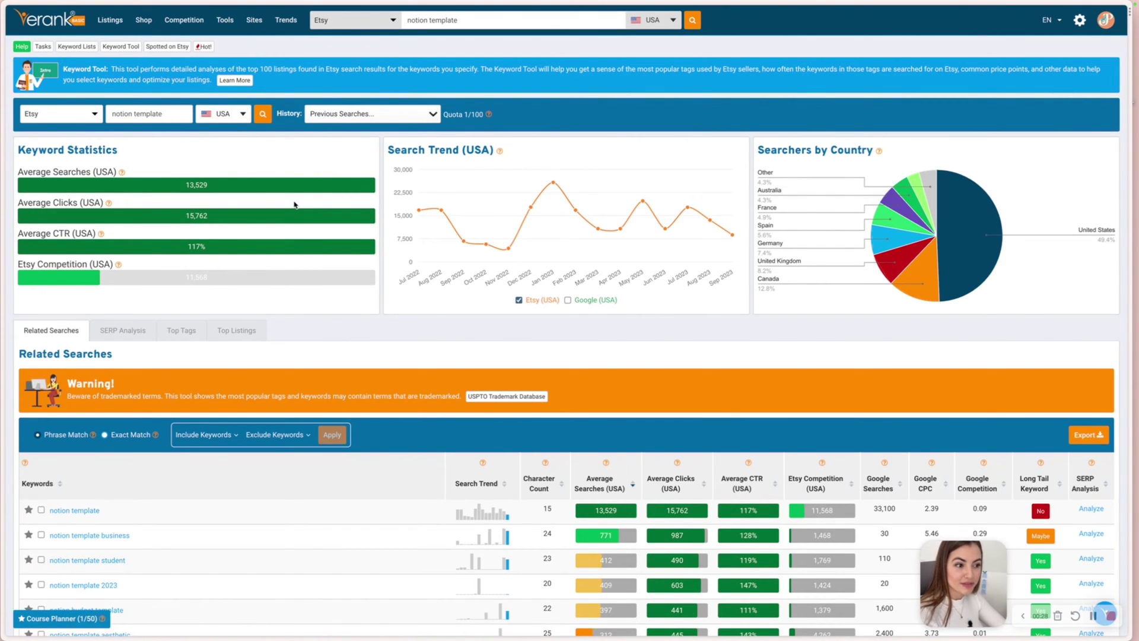
{"action": "scroll", "coordinate": [295, 204], "scroll_direction": "down", "scroll_amount": 2}
{"action": "scroll", "coordinate": [267, 190], "scroll_direction": "up", "scroll_amount": 2}
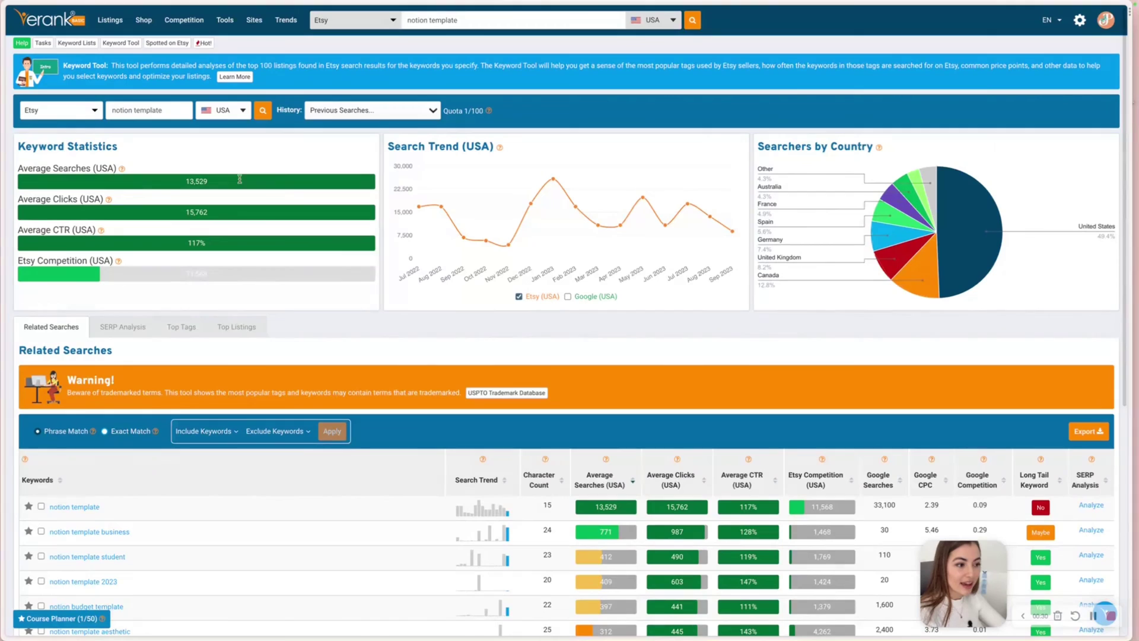
{"action": "left_click_drag", "start_coordinate": [231, 181], "coordinate": [21, 165]}
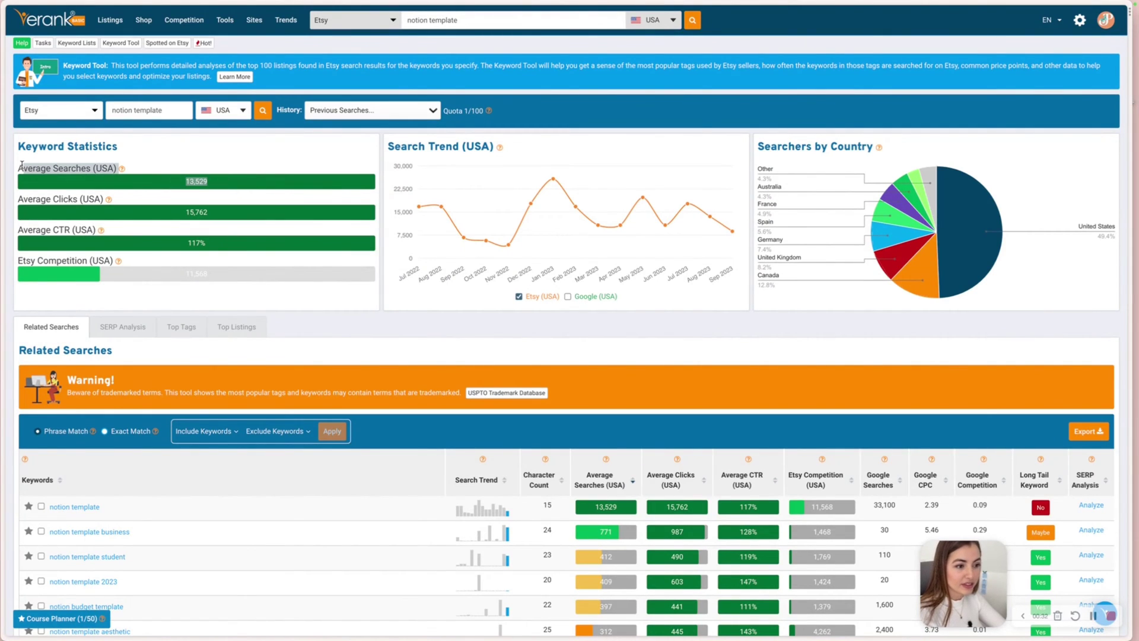
{"action": "left_click", "coordinate": [235, 184]}
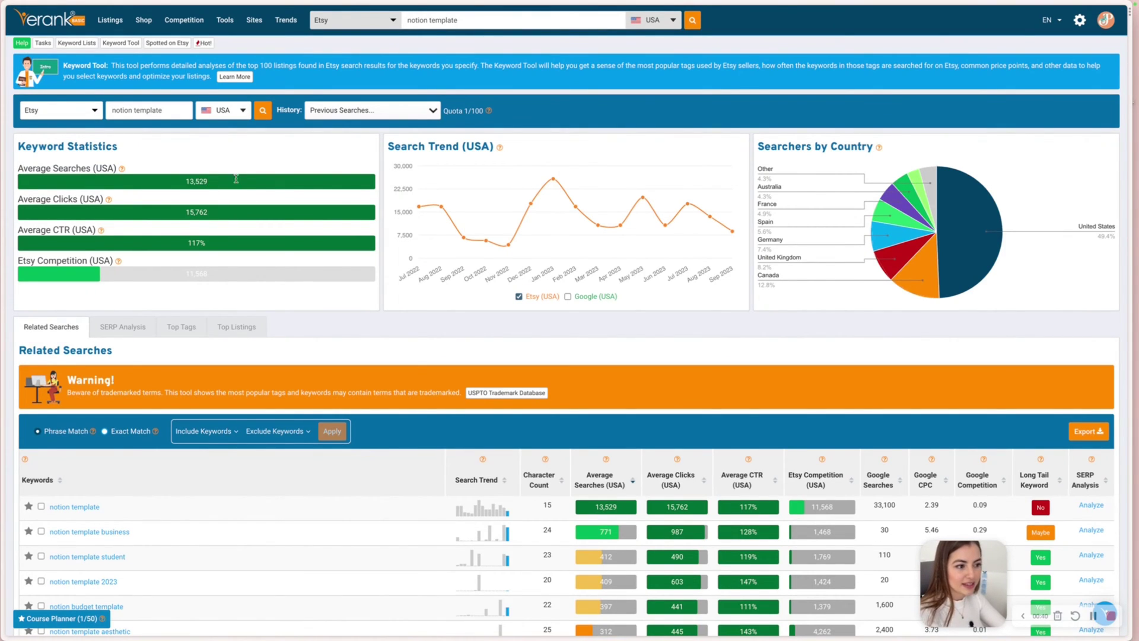
{"action": "left_click_drag", "start_coordinate": [230, 181], "coordinate": [163, 181]}
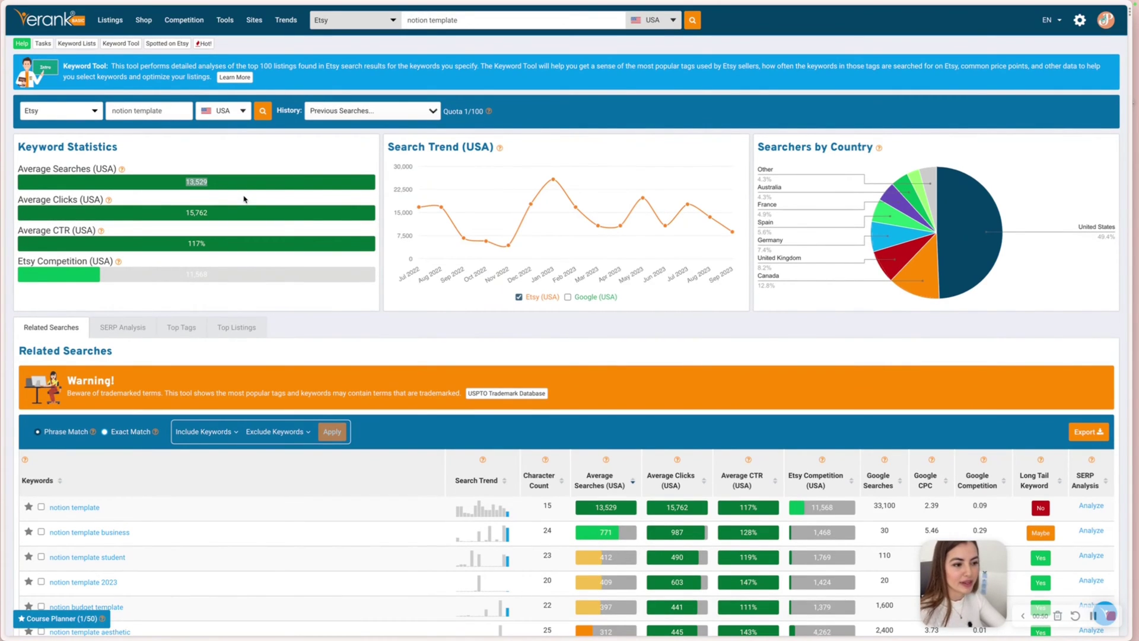
{"action": "triple_click", "coordinate": [196, 274]}
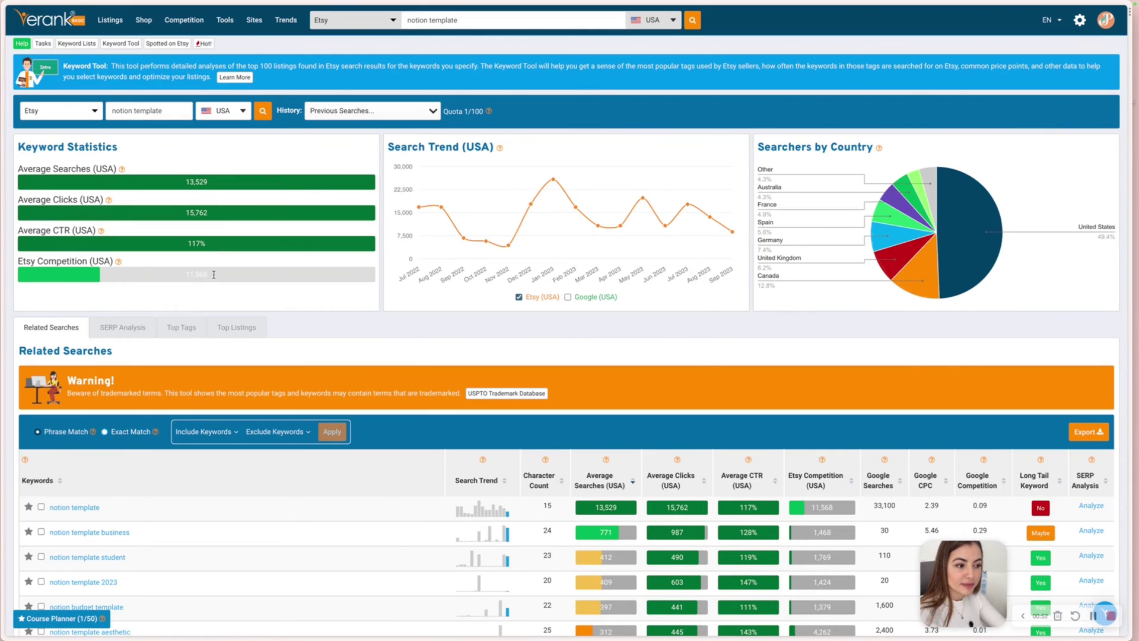
{"action": "left_click", "coordinate": [159, 268]}
{"action": "double_click", "coordinate": [169, 269]}
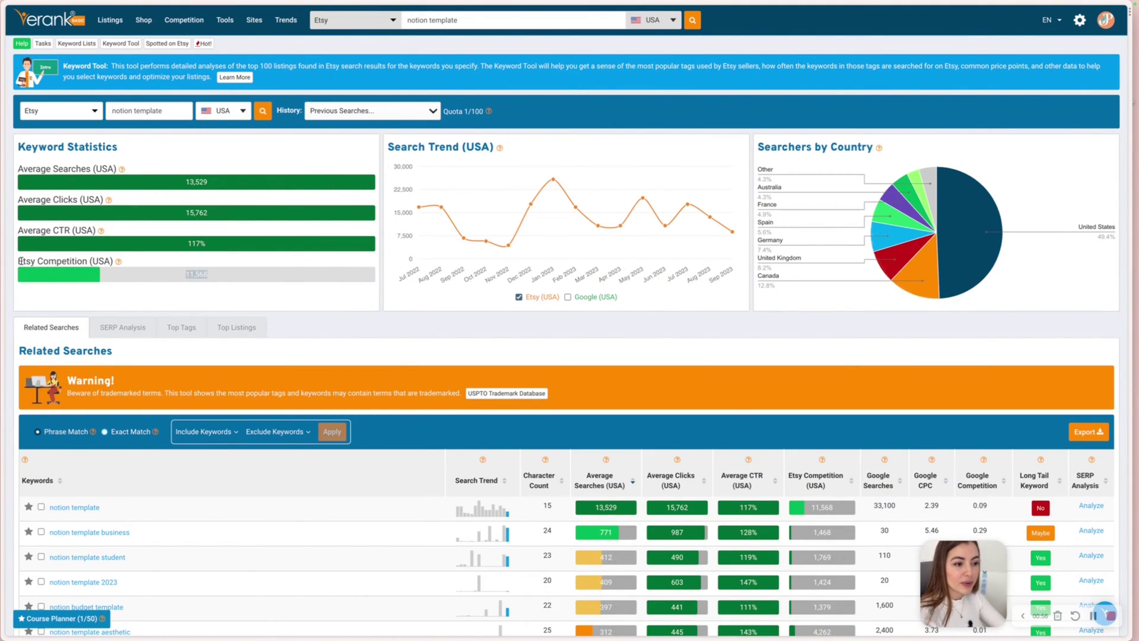
{"action": "left_click_drag", "start_coordinate": [19, 261], "coordinate": [136, 265]}
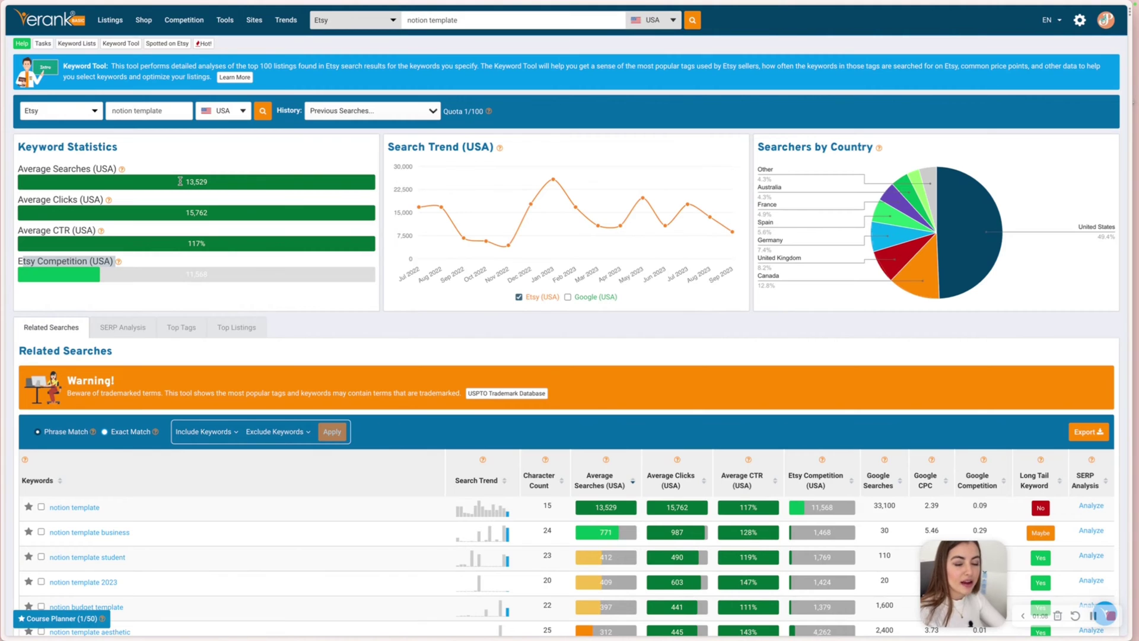
Review the eRank Search Trend peak, then bring up Notion's Calm Calendar template page.
{"action": "scroll", "coordinate": [180, 181], "scroll_direction": "down", "scroll_amount": 3}
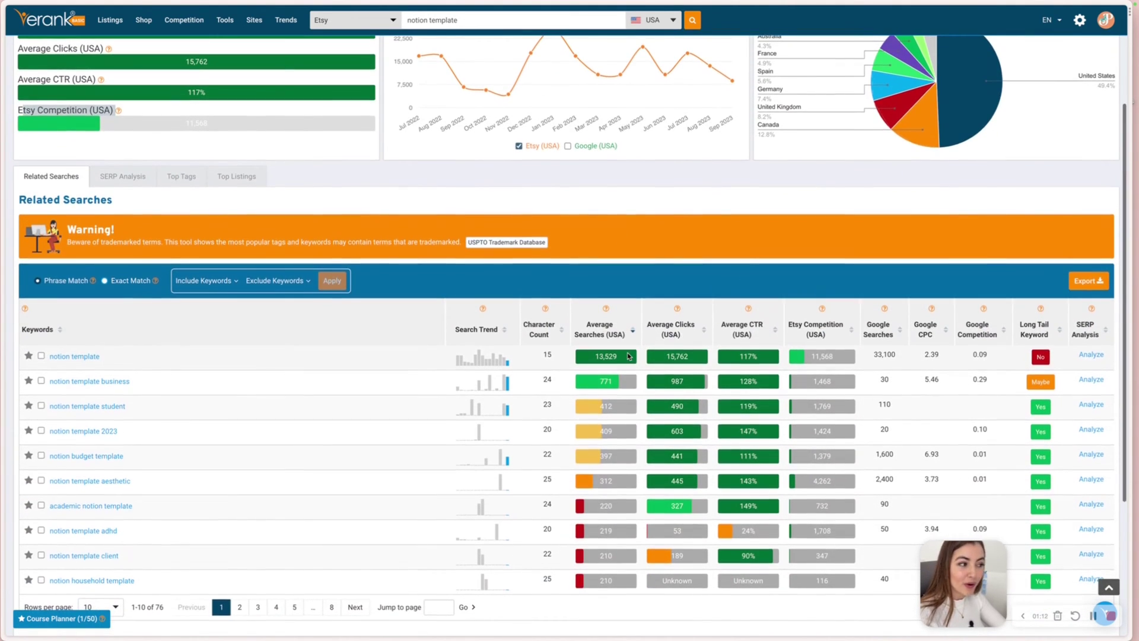
{"action": "scroll", "coordinate": [628, 356], "scroll_direction": "up", "scroll_amount": 3}
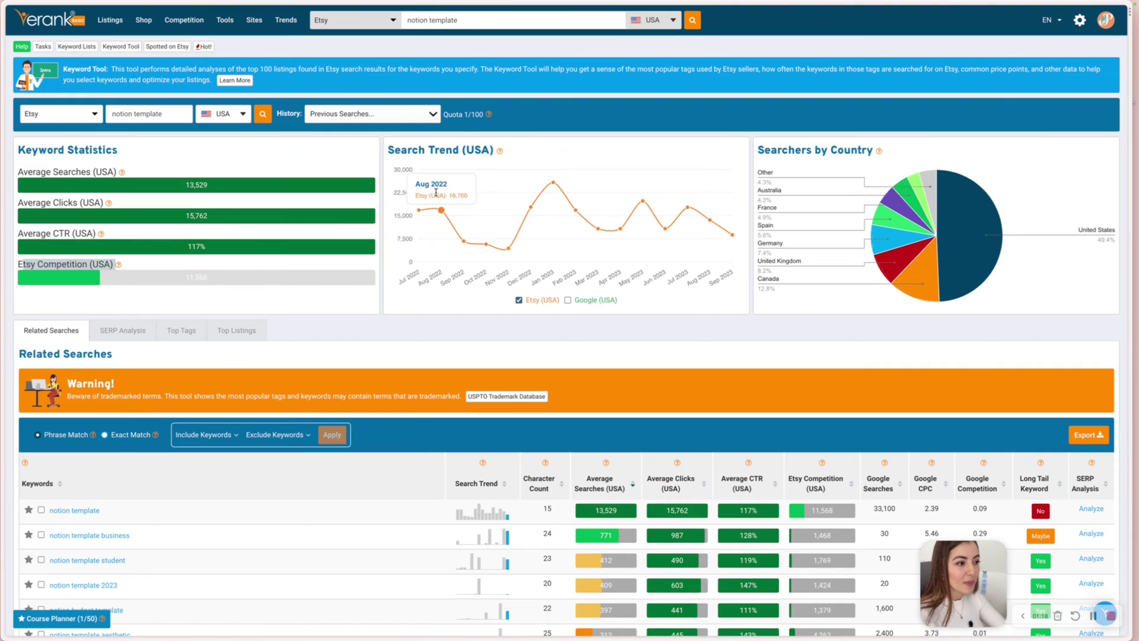
{"action": "mouse_move", "coordinate": [554, 197]}
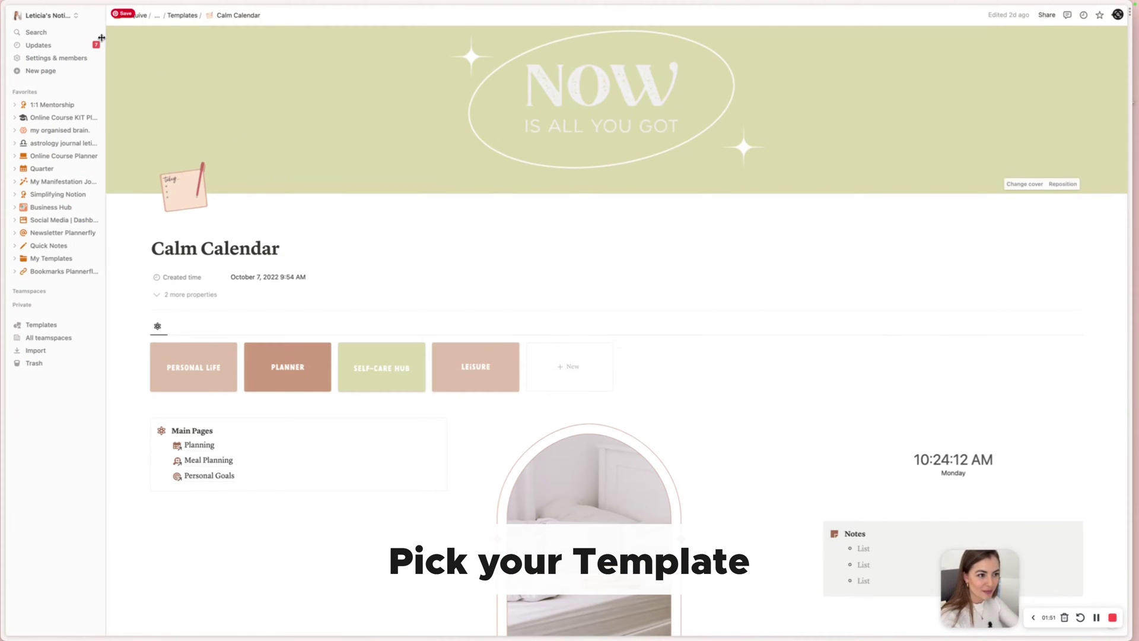
Collapse the Notion sidebar and scroll through the widened Calm Calendar page.
{"action": "left_click", "coordinate": [94, 15]}
{"action": "scroll", "coordinate": [419, 145], "scroll_direction": "down", "scroll_amount": 15}
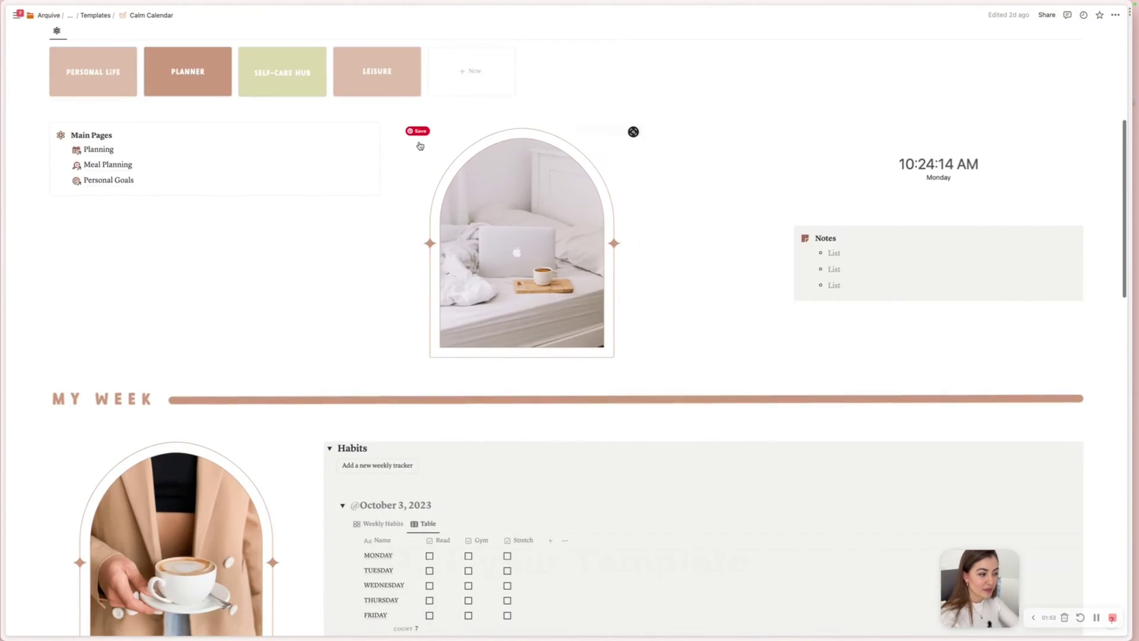
{"action": "scroll", "coordinate": [419, 145], "scroll_direction": "up", "scroll_amount": 15}
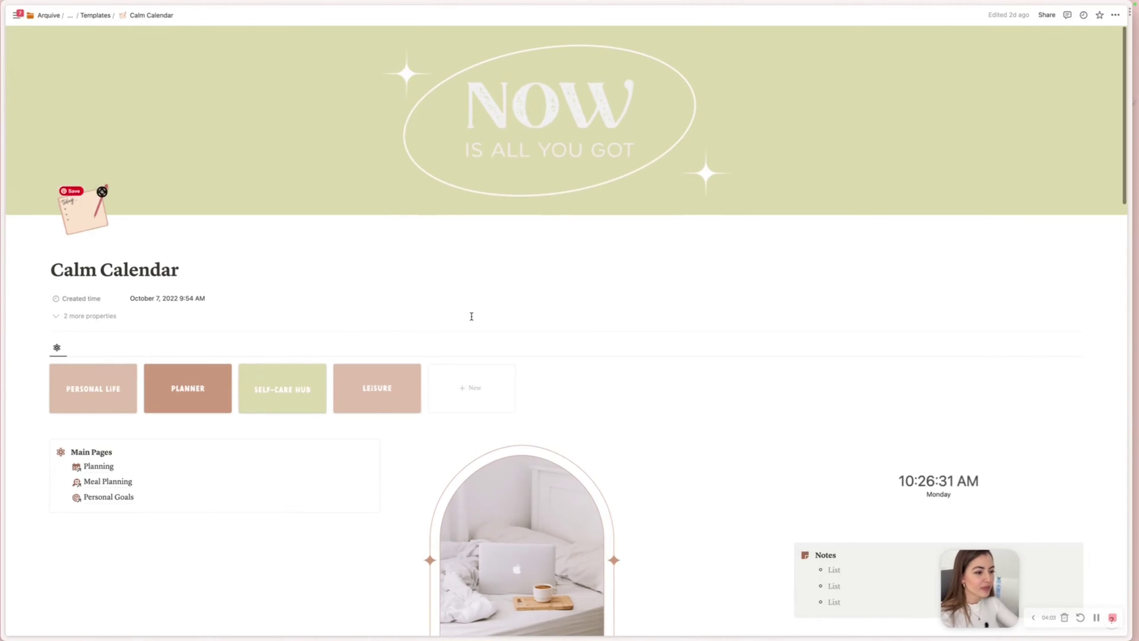
Scroll through the Calm Calendar sections, then bring up Canva's PDF Guide Template thank-you page.
{"action": "scroll", "coordinate": [470, 317], "scroll_direction": "down", "scroll_amount": 1}
{"action": "scroll", "coordinate": [485, 303], "scroll_direction": "down", "scroll_amount": 3}
{"action": "scroll", "coordinate": [485, 303], "scroll_direction": "up", "scroll_amount": 3}
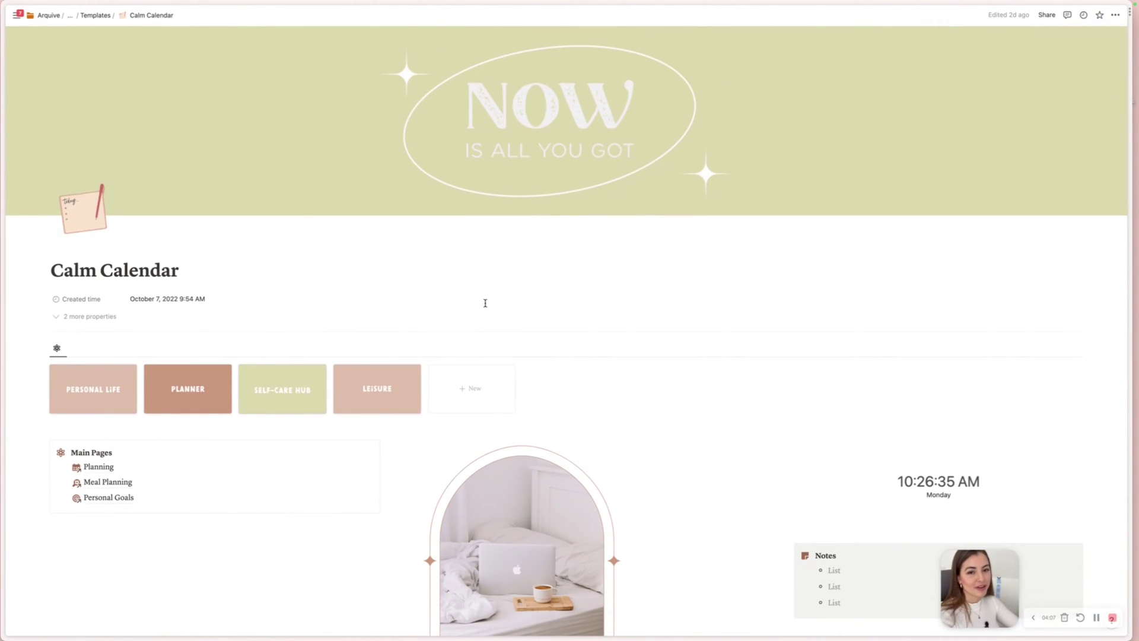
{"action": "scroll", "coordinate": [485, 303], "scroll_direction": "down", "scroll_amount": 3}
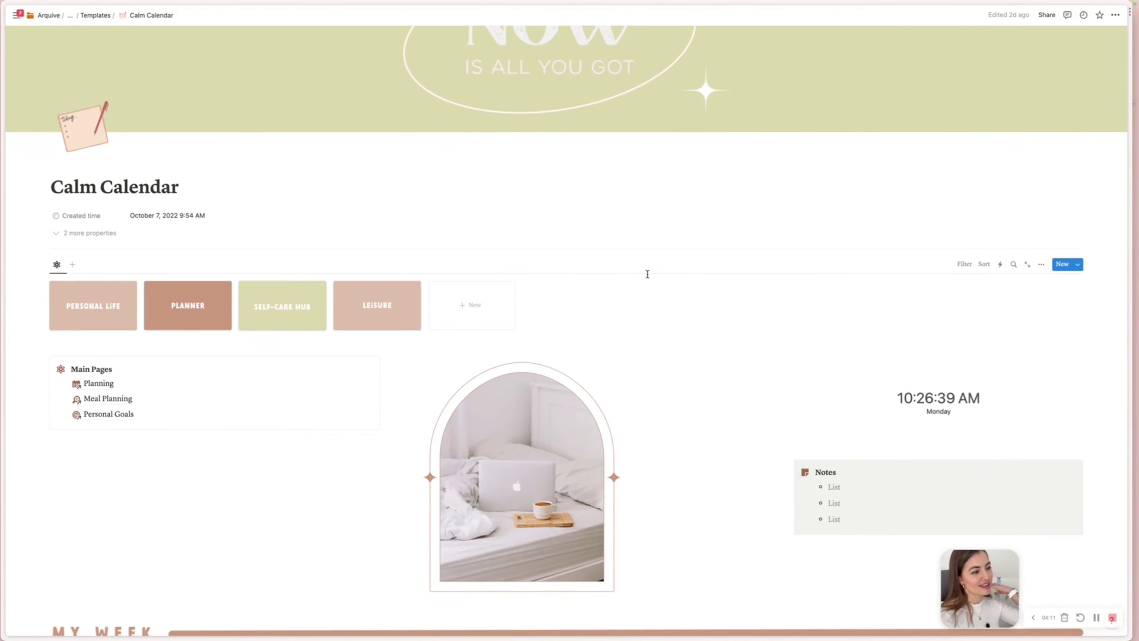
{"action": "scroll", "coordinate": [647, 274], "scroll_direction": "up", "scroll_amount": 3}
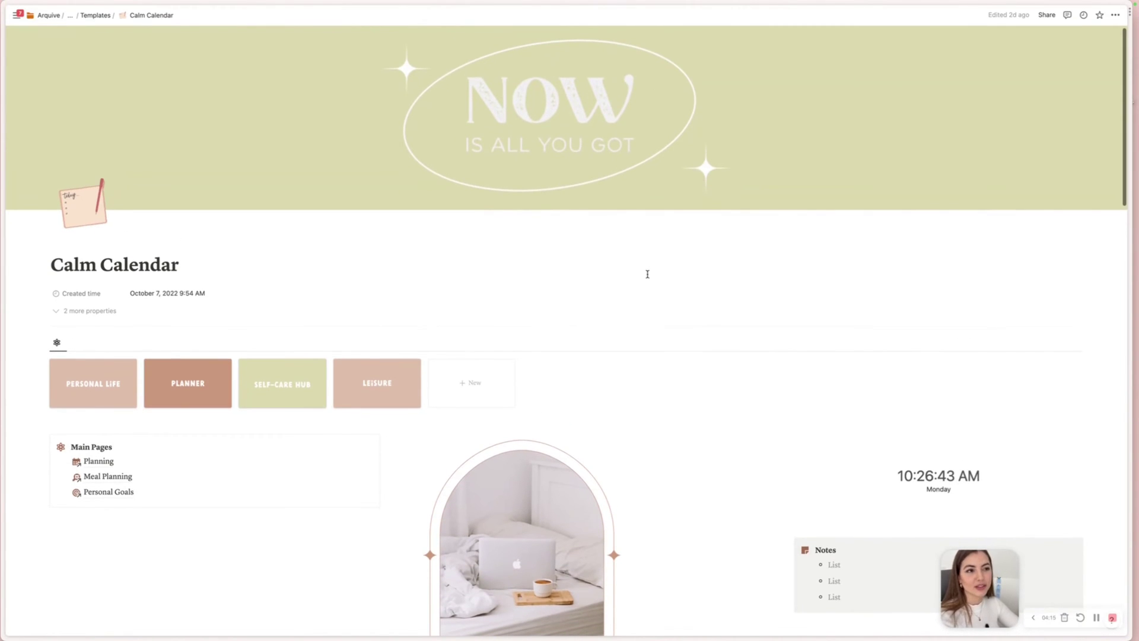
{"action": "scroll", "coordinate": [648, 274], "scroll_direction": "down", "scroll_amount": 1}
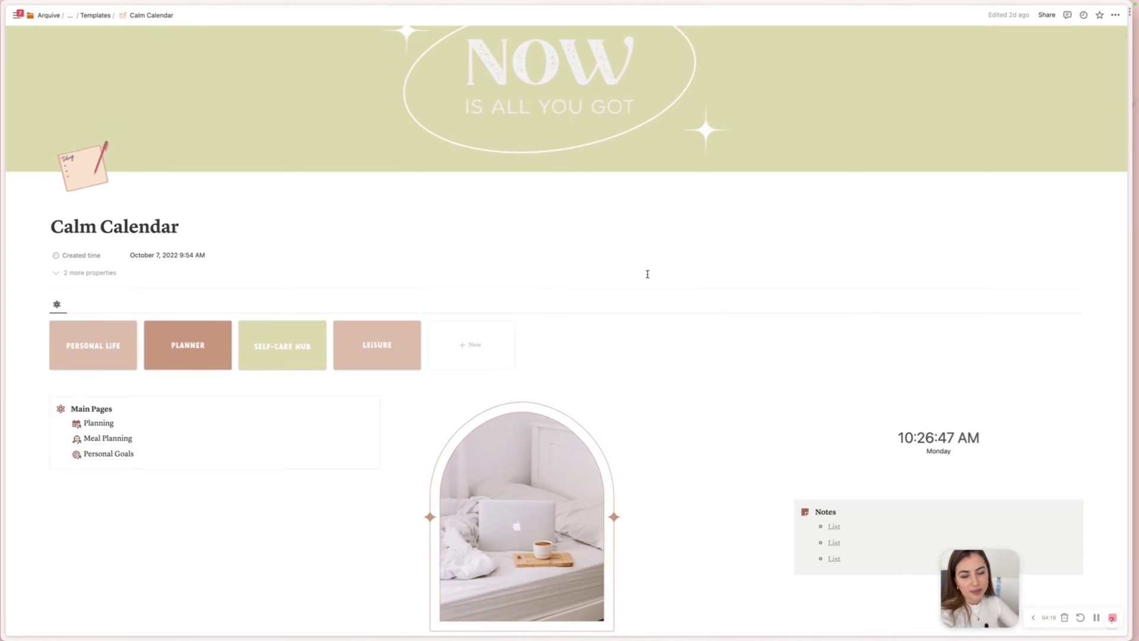
{"action": "scroll", "coordinate": [646, 273], "scroll_direction": "down", "scroll_amount": 3}
{"action": "scroll", "coordinate": [584, 299], "scroll_direction": "down", "scroll_amount": 20}
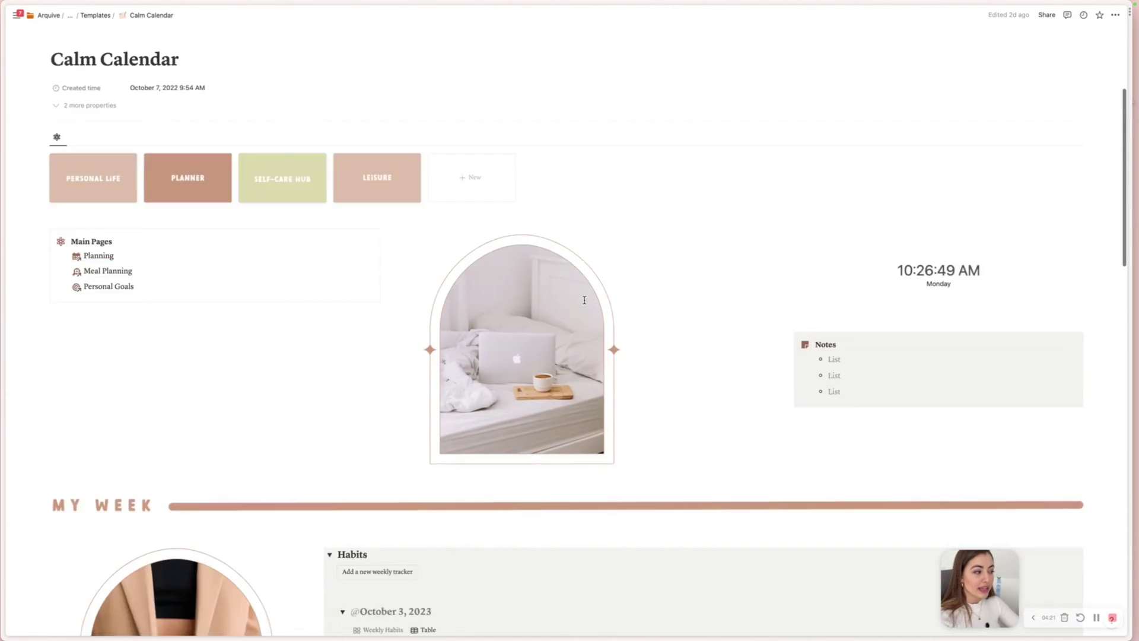
{"action": "scroll", "coordinate": [584, 299], "scroll_direction": "up", "scroll_amount": 20}
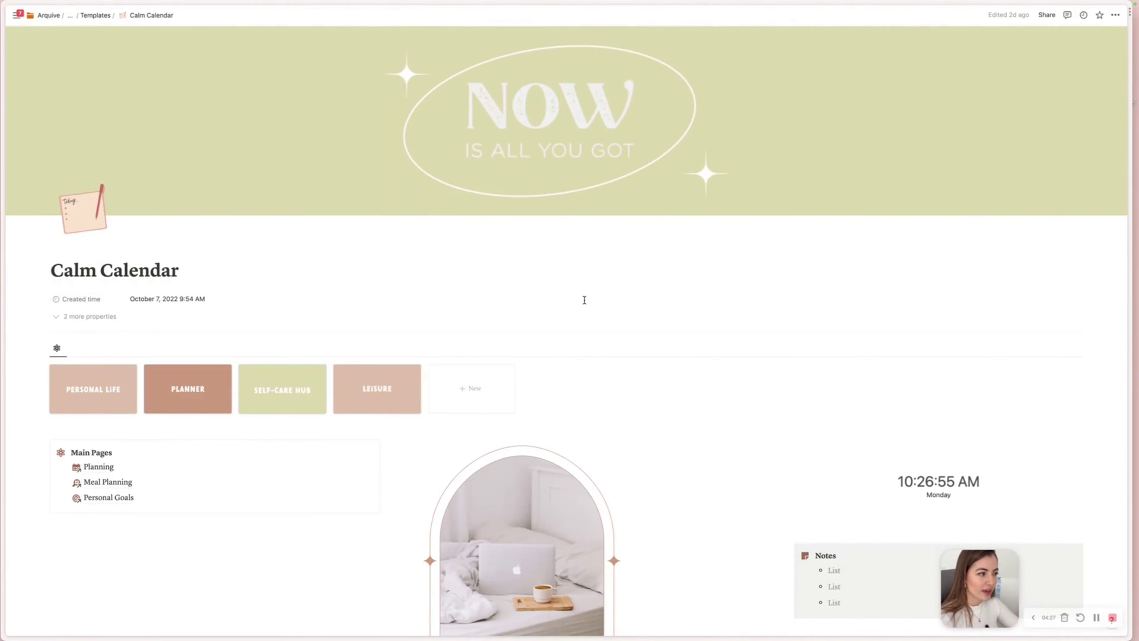
{"action": "mouse_move", "coordinate": [842, 117]}
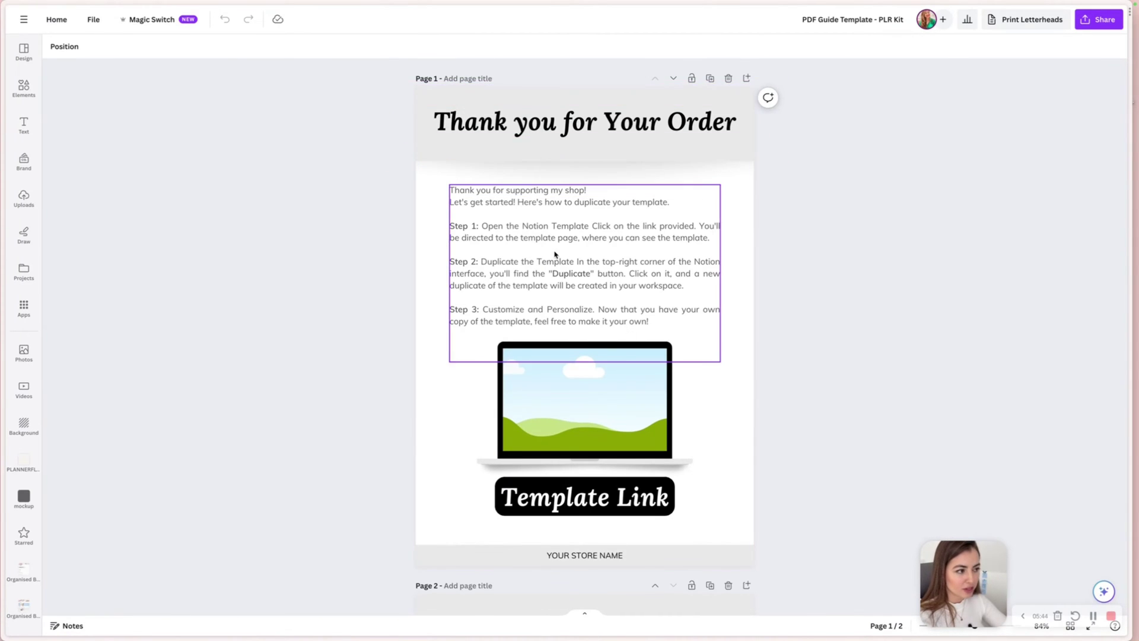
Link the Template Link text to the pasted Notion template share URL.
{"action": "scroll", "coordinate": [556, 254], "scroll_direction": "down", "scroll_amount": 8}
{"action": "scroll", "coordinate": [555, 254], "scroll_direction": "up", "scroll_amount": 8}
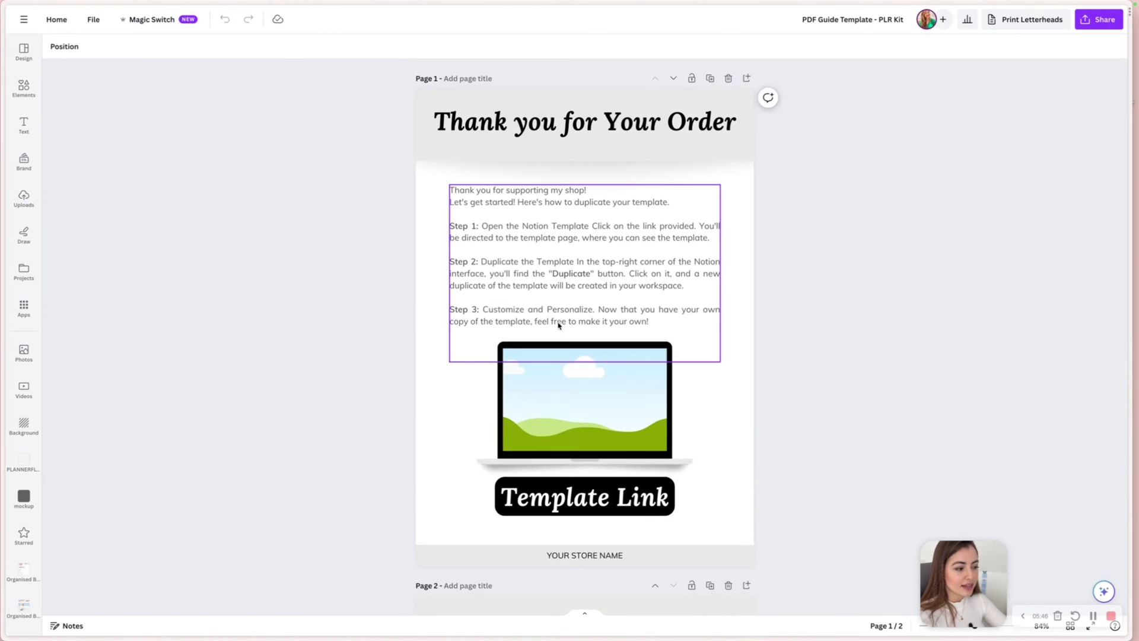
{"action": "left_click", "coordinate": [572, 500]}
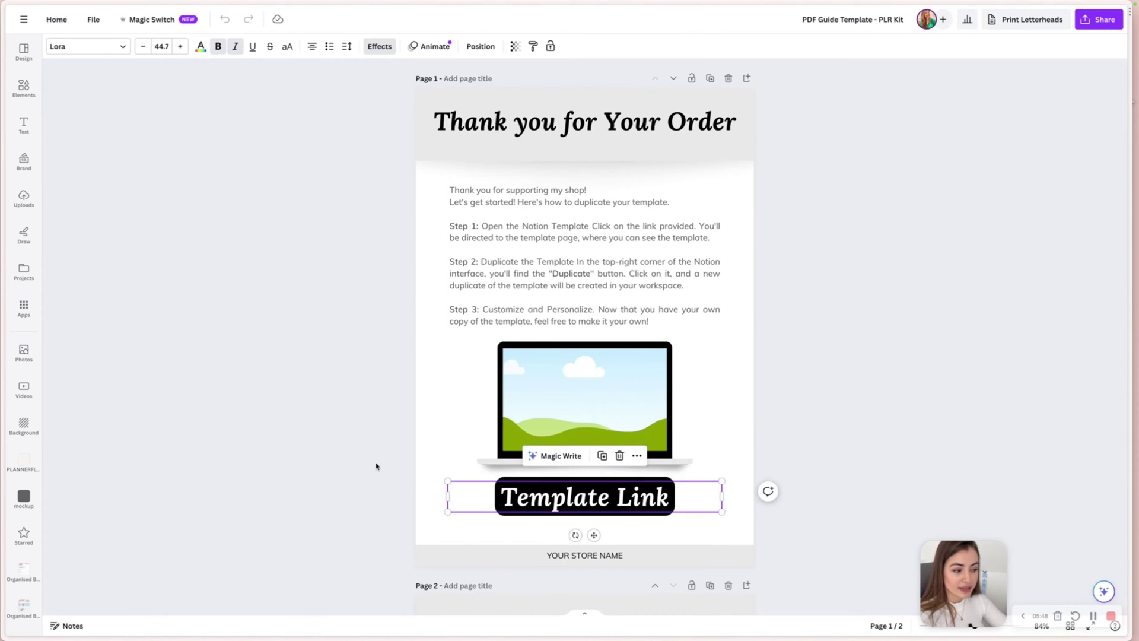
{"action": "left_click", "coordinate": [391, 451]}
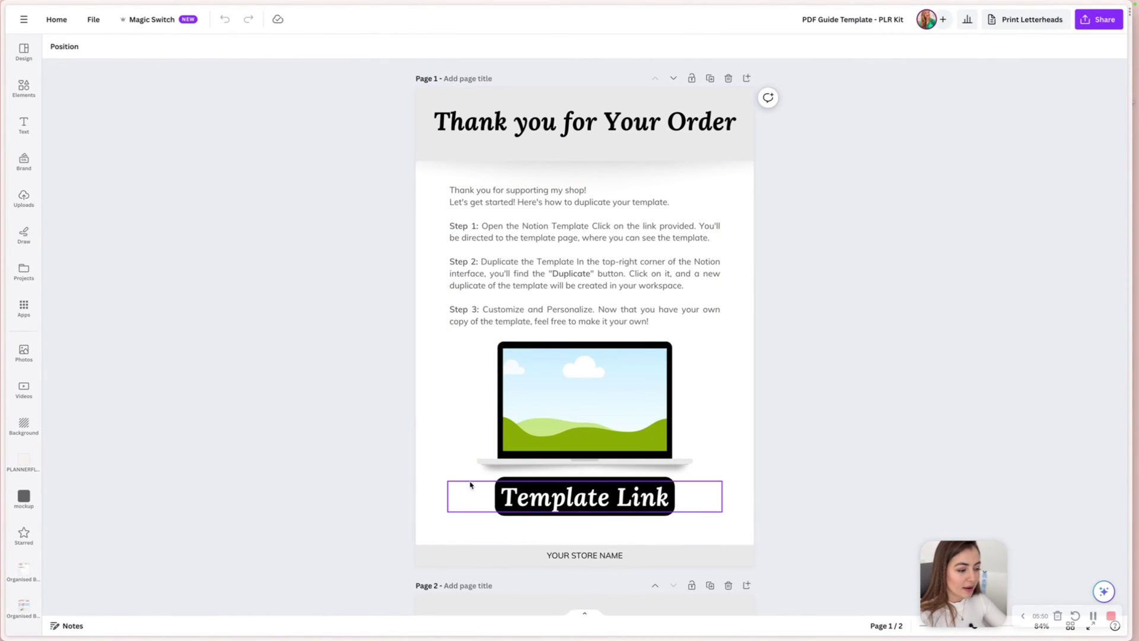
{"action": "left_click", "coordinate": [545, 504]}
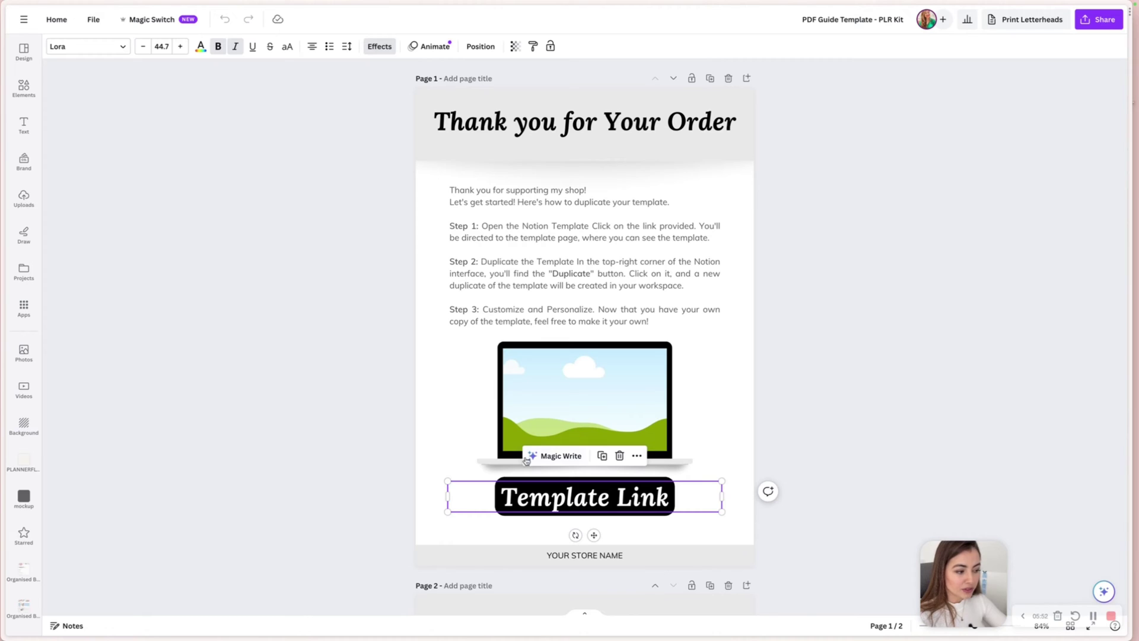
{"action": "left_click", "coordinate": [637, 455]}
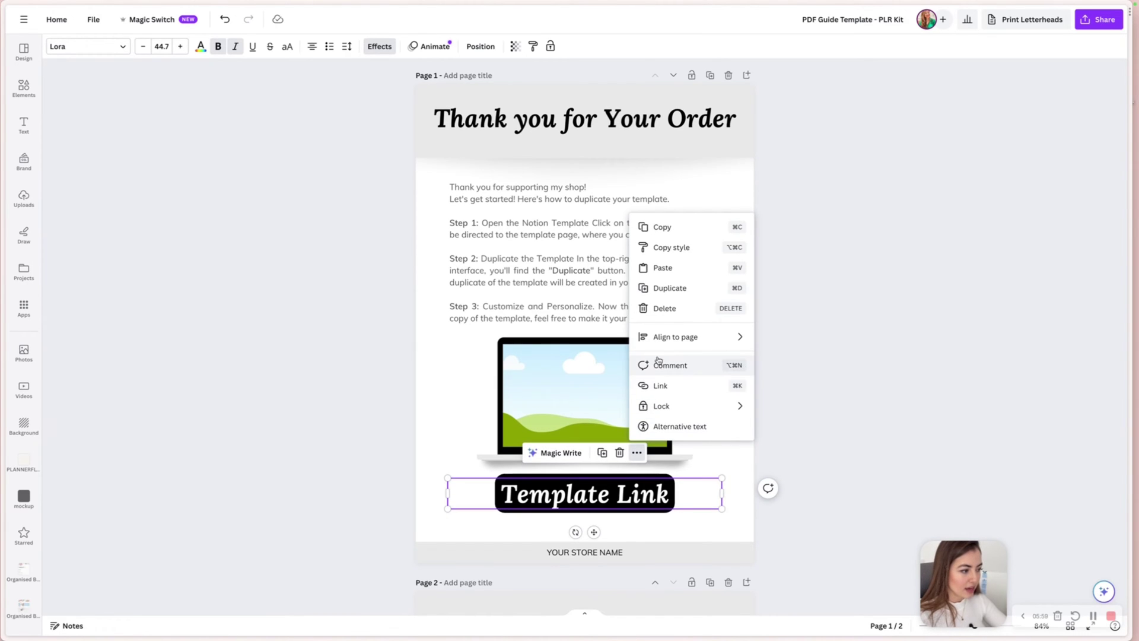
{"action": "left_click", "coordinate": [658, 389]}
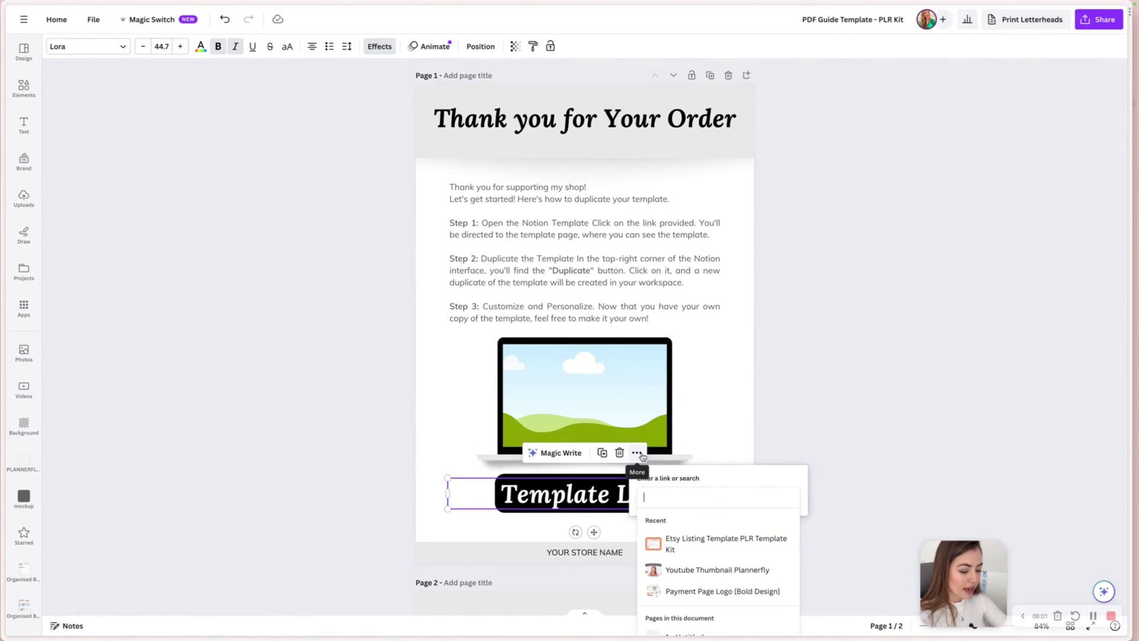
{"action": "key", "text": "ctrl+v"}
{"action": "key", "text": "Return"}
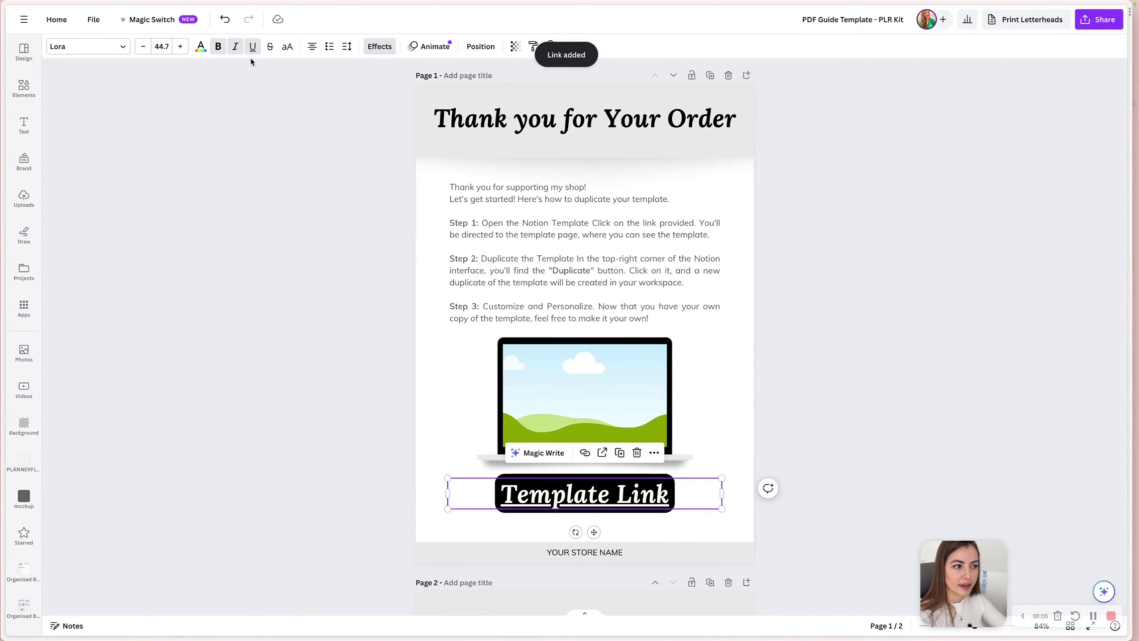
Attach the same Notion template link to the laptop mockup image.
{"action": "left_click", "coordinate": [587, 381]}
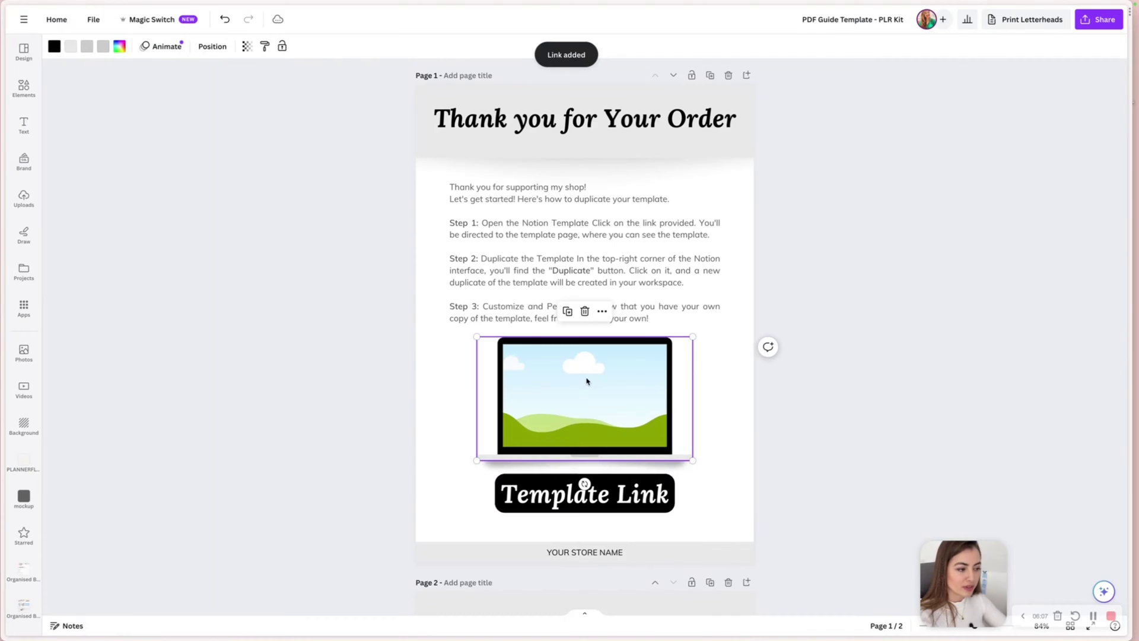
{"action": "left_click", "coordinate": [601, 311]}
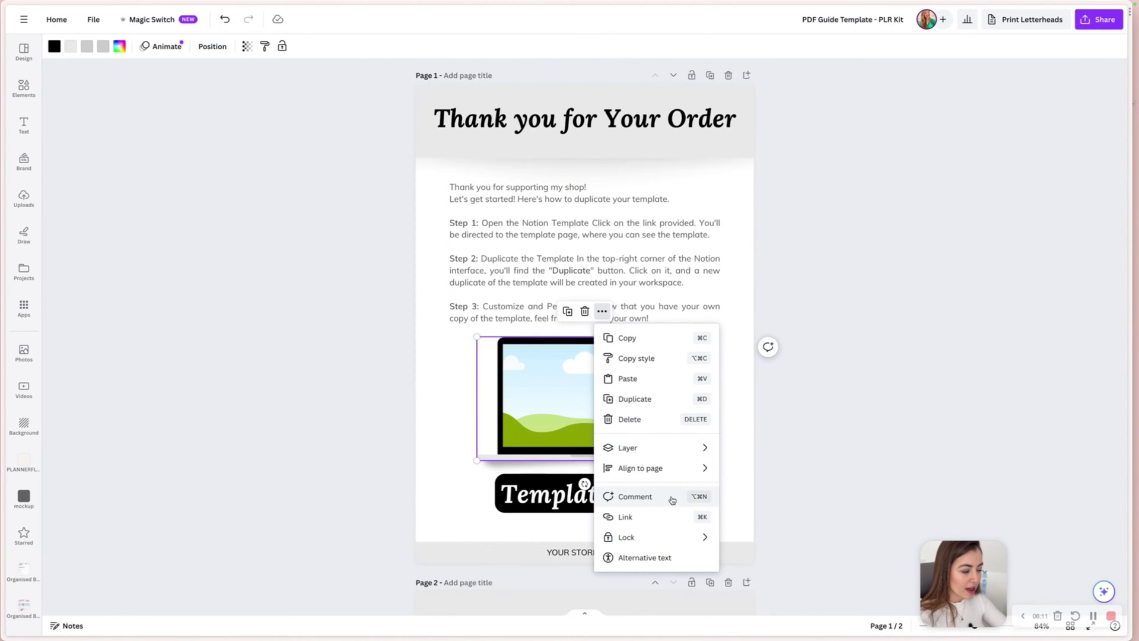
{"action": "left_click", "coordinate": [676, 516]}
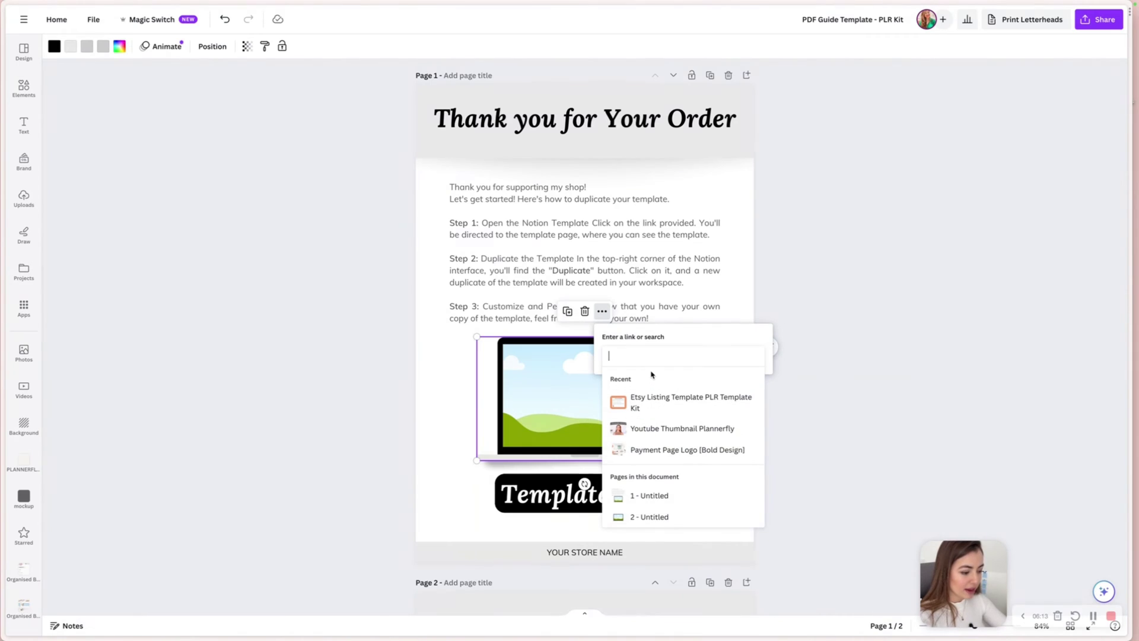
{"action": "key", "text": "ctrl+v"}
{"action": "key", "text": "Return"}
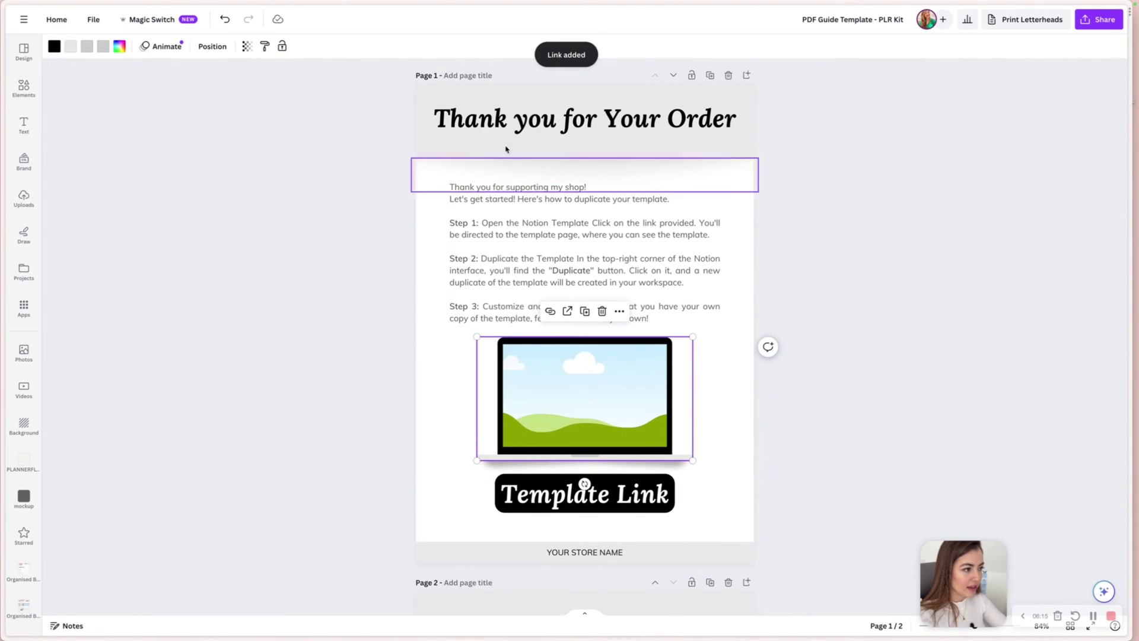
Check fill colour options for the grey header shape, leaving it unchanged.
{"action": "left_click", "coordinate": [376, 370]}
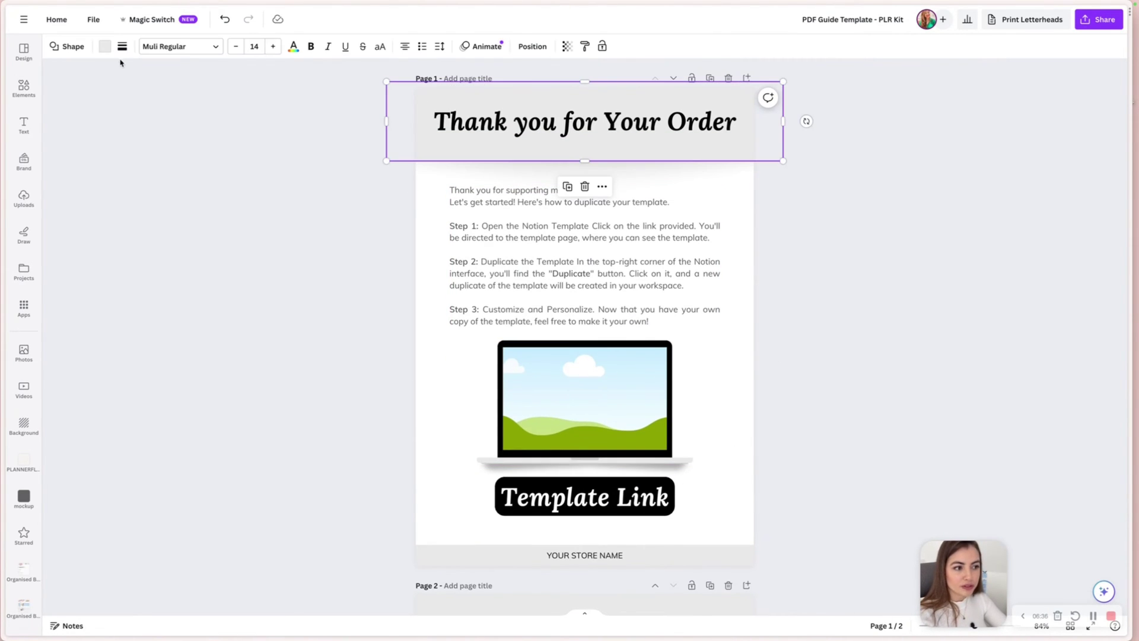
{"action": "left_click", "coordinate": [105, 47]}
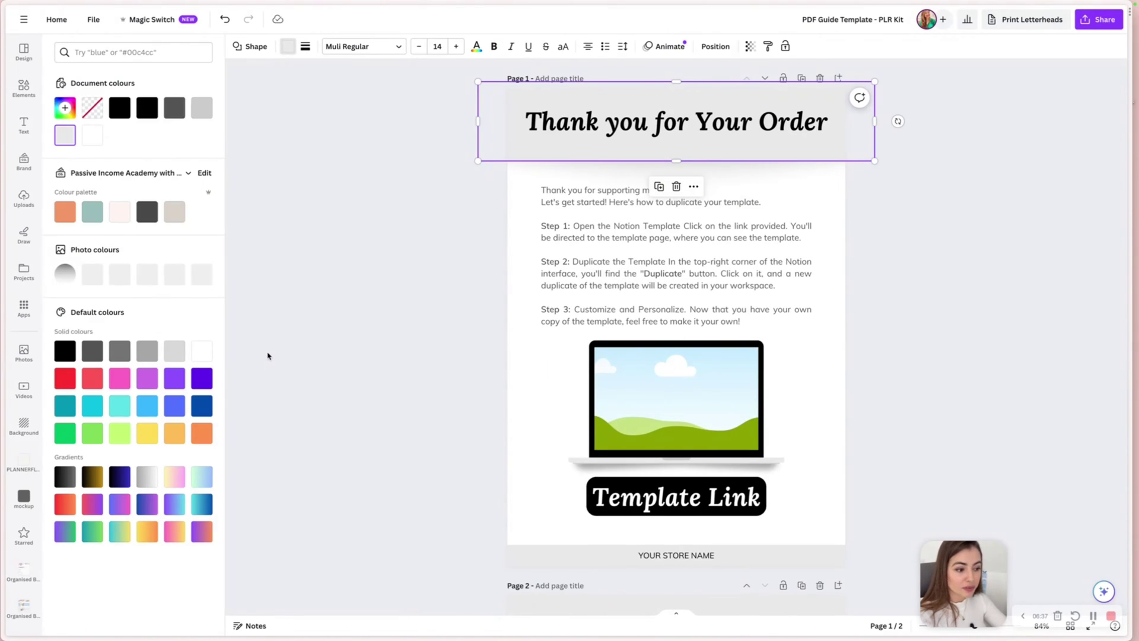
{"action": "key", "text": "Escape"}
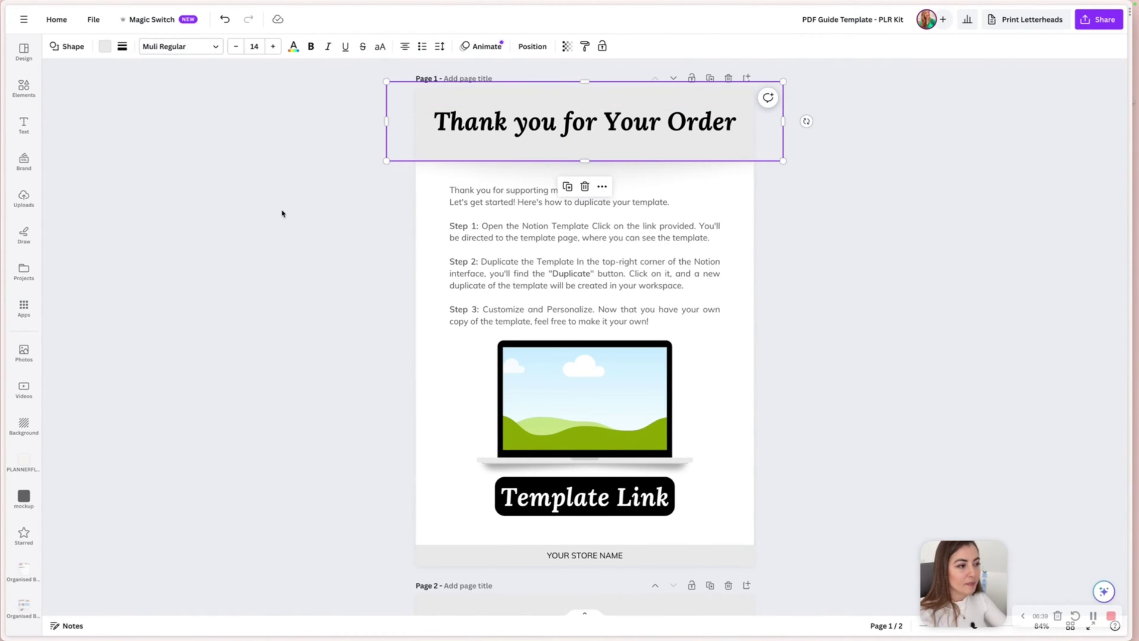
{"action": "left_click", "coordinate": [282, 213]}
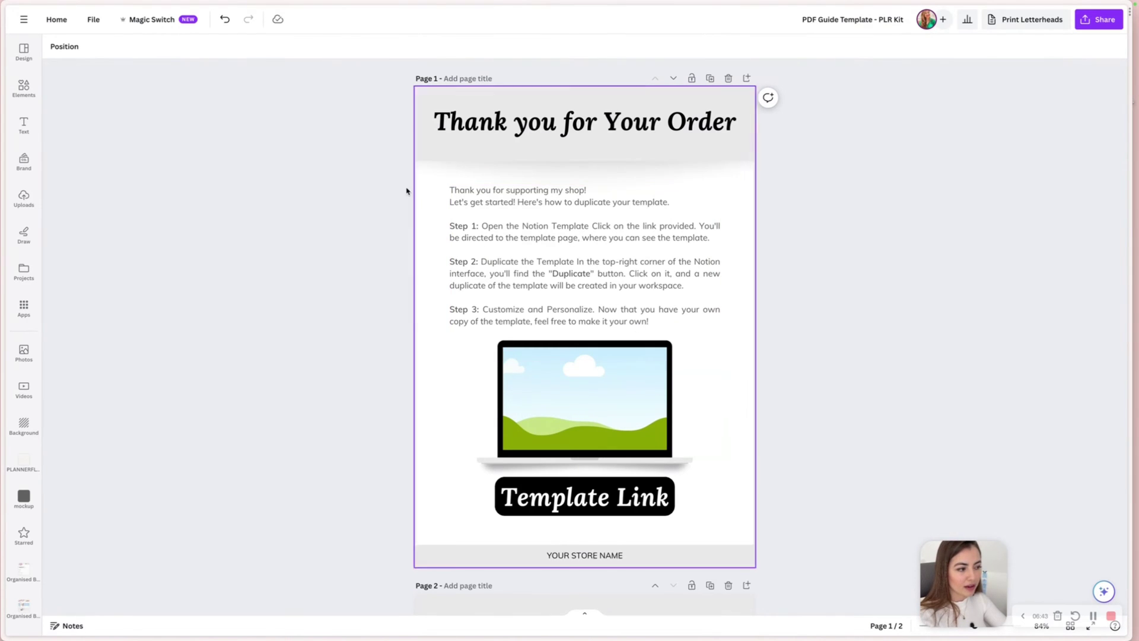
Adjust the Notion template screenshot shown inside the laptop mockup's screen.
{"action": "scroll", "coordinate": [355, 252], "scroll_direction": "down", "scroll_amount": 5}
{"action": "scroll", "coordinate": [355, 253], "scroll_direction": "up", "scroll_amount": 5}
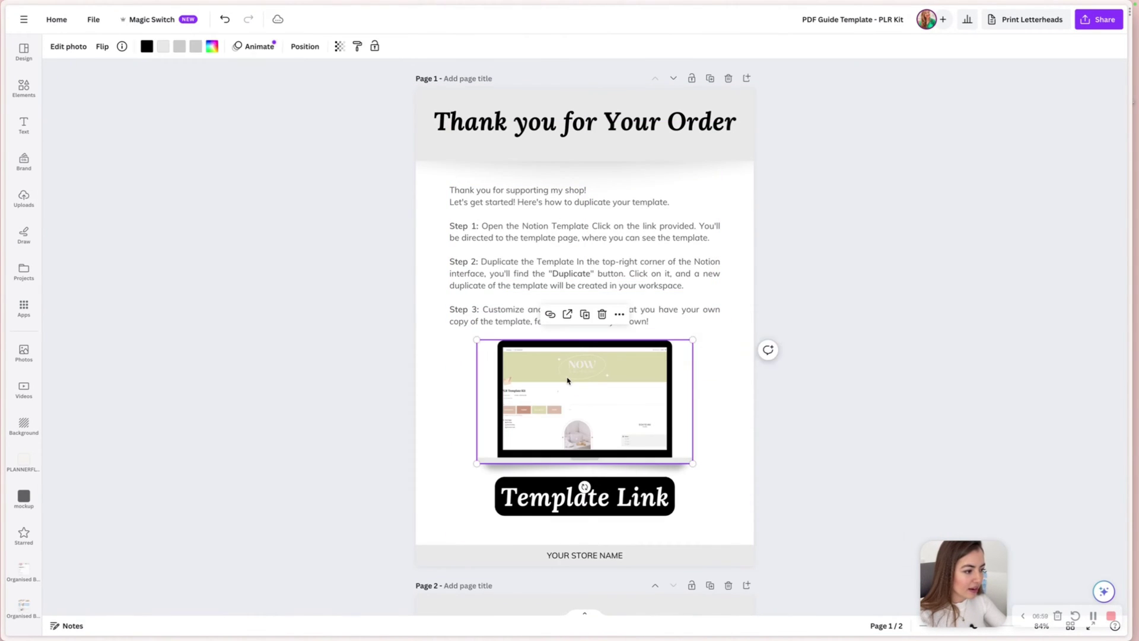
{"action": "double_click", "coordinate": [568, 382]}
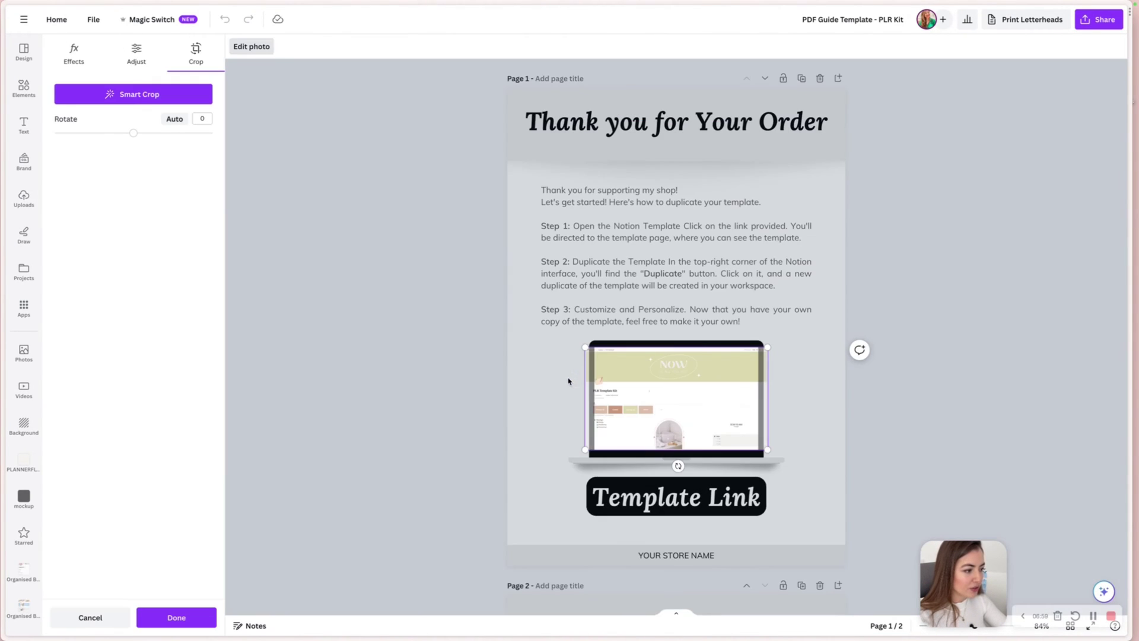
{"action": "left_click", "coordinate": [545, 384]}
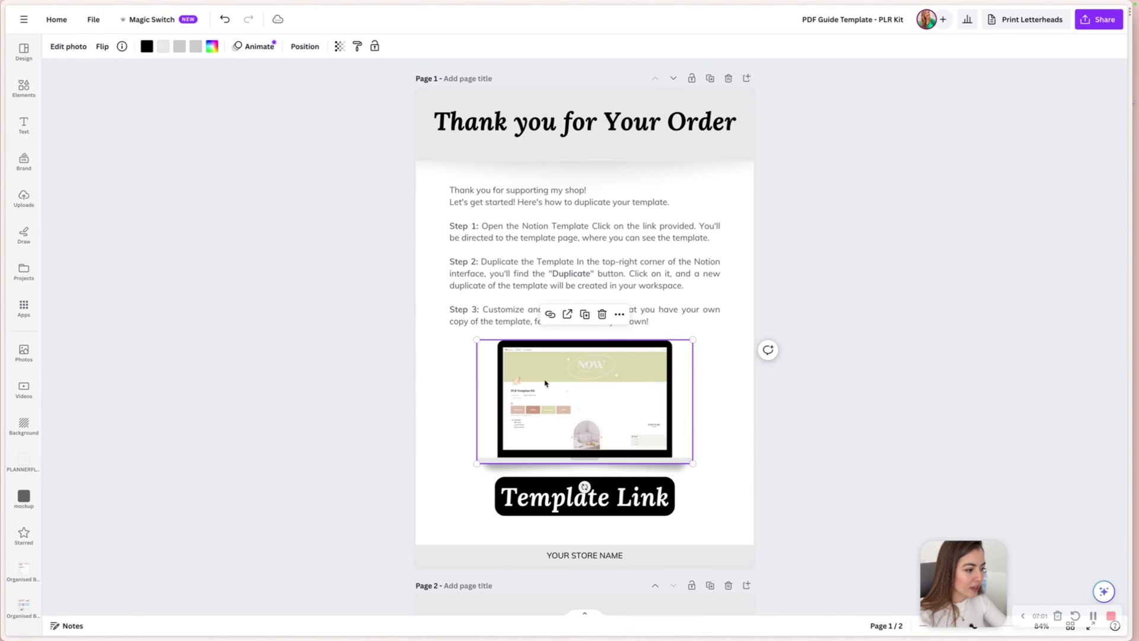
{"action": "left_click", "coordinate": [305, 341]}
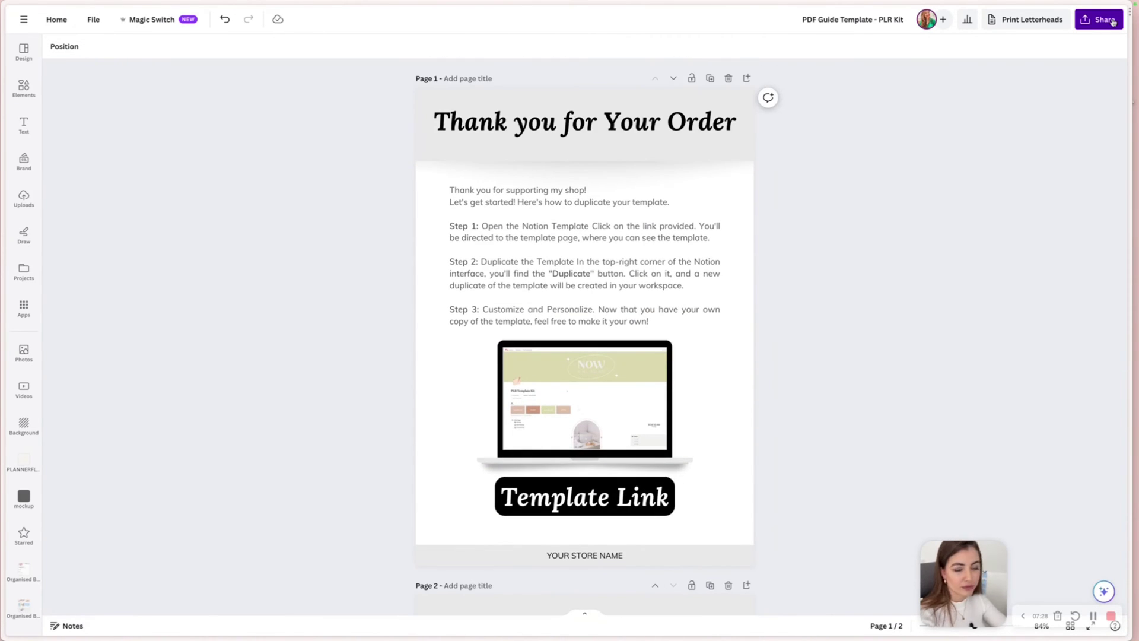
Configure the guide's download as PDF Standard with only Page 1 selected.
{"action": "left_click", "coordinate": [1104, 20]}
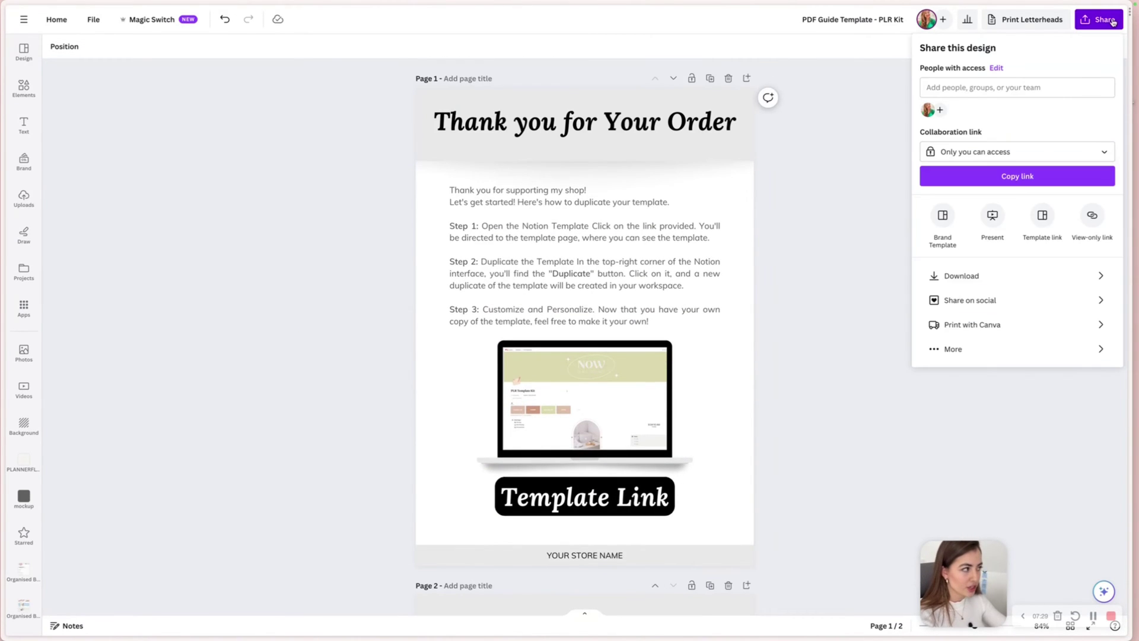
{"action": "left_click", "coordinate": [965, 285]}
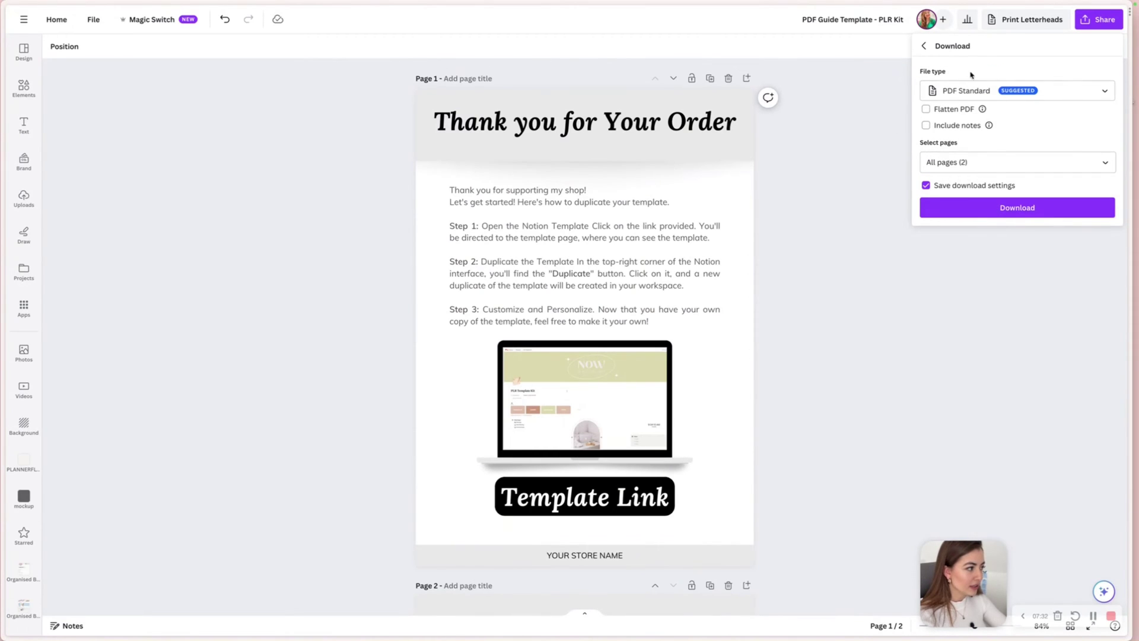
{"action": "left_click", "coordinate": [1017, 92]}
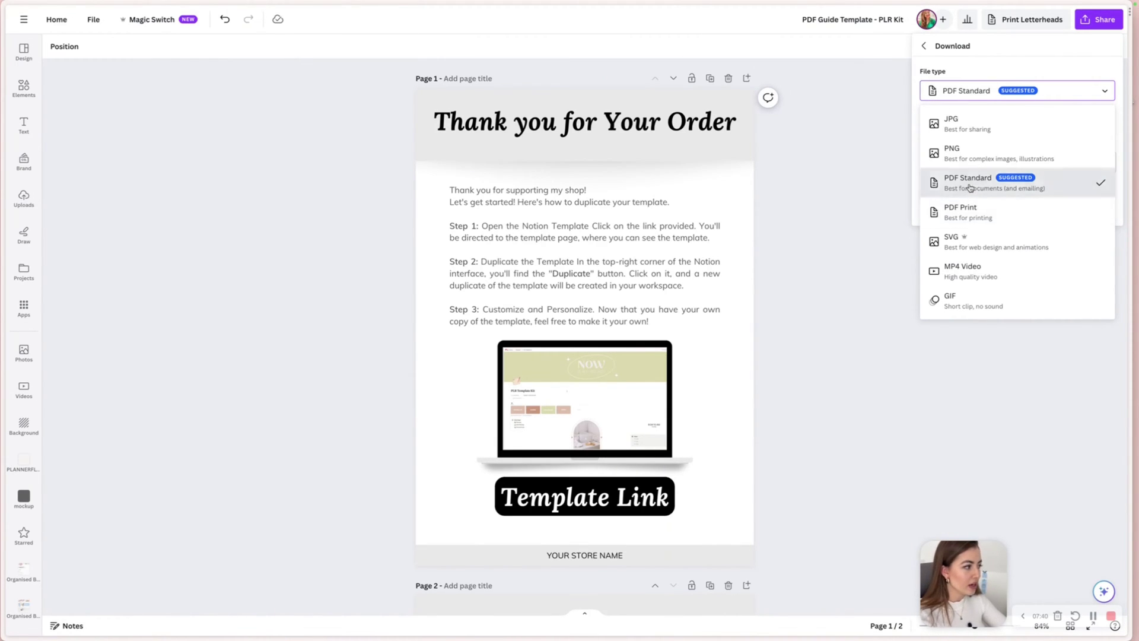
{"action": "left_click", "coordinate": [978, 186]}
{"action": "left_click", "coordinate": [989, 164]}
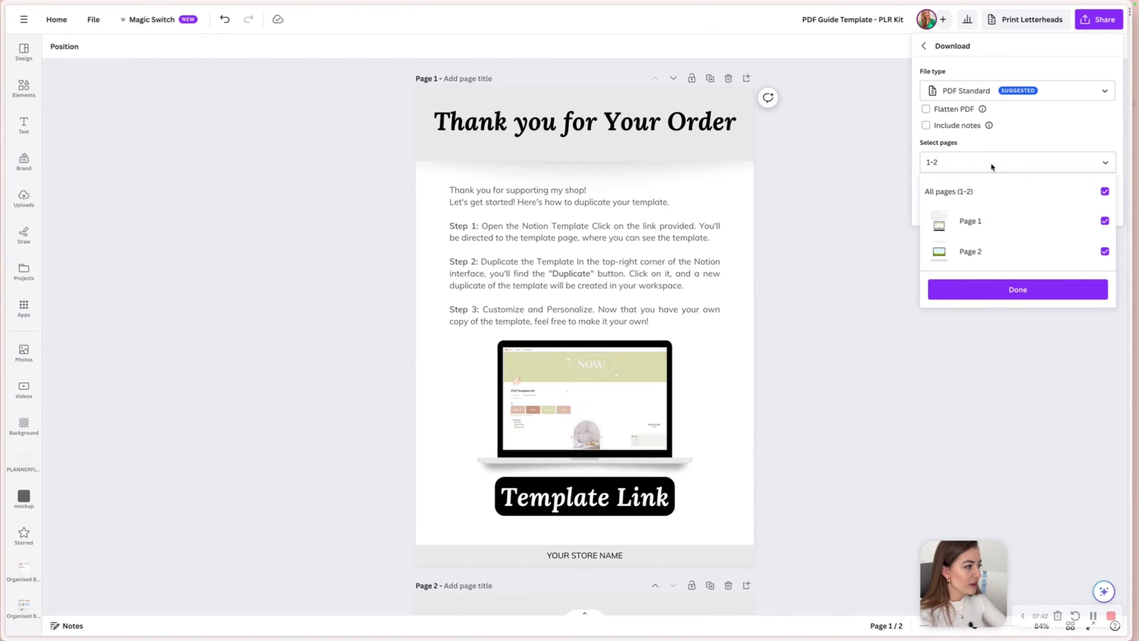
{"action": "left_click", "coordinate": [978, 288]}
Download page 1 as a PDF and follow its Template Link into Arc.
{"action": "left_click", "coordinate": [996, 207]}
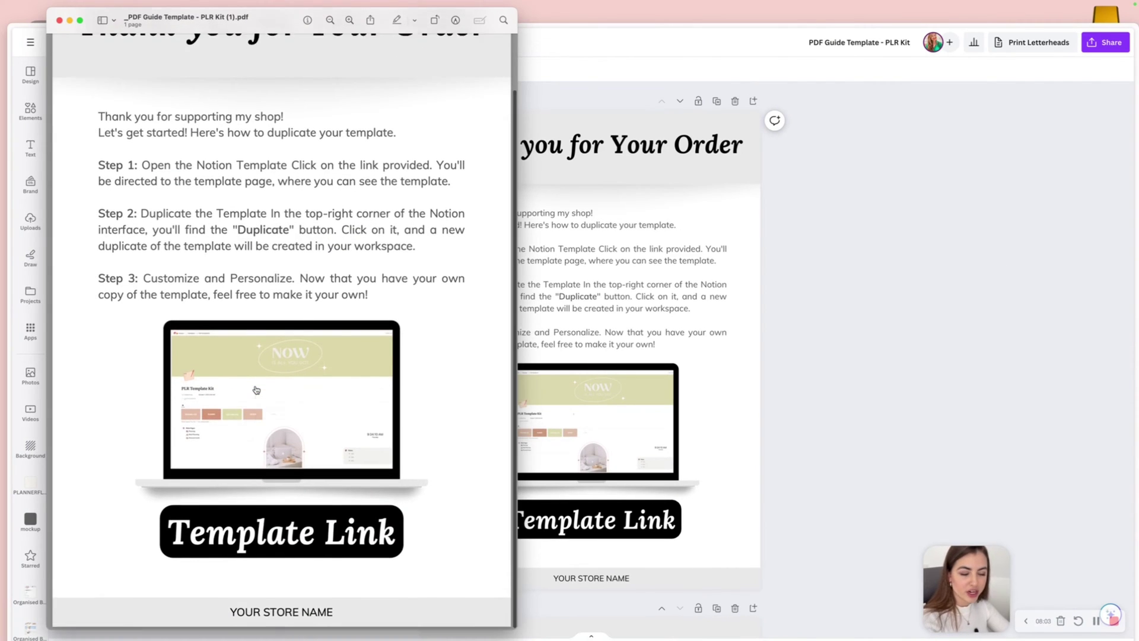
{"action": "scroll", "coordinate": [256, 389], "scroll_direction": "down", "scroll_amount": 1}
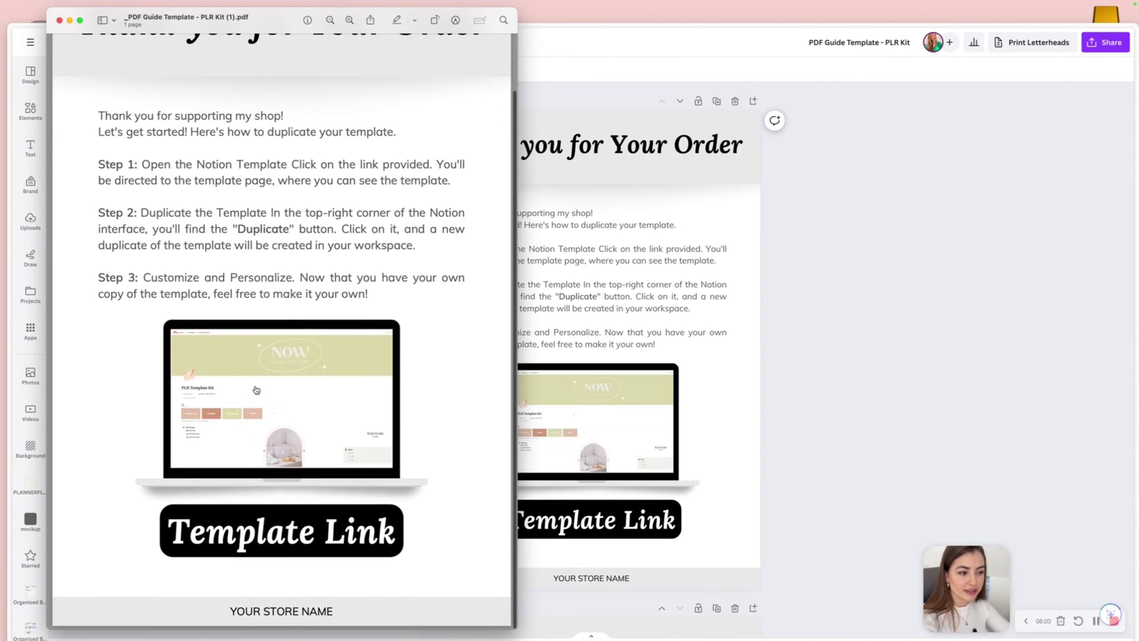
{"action": "left_click", "coordinate": [250, 533]}
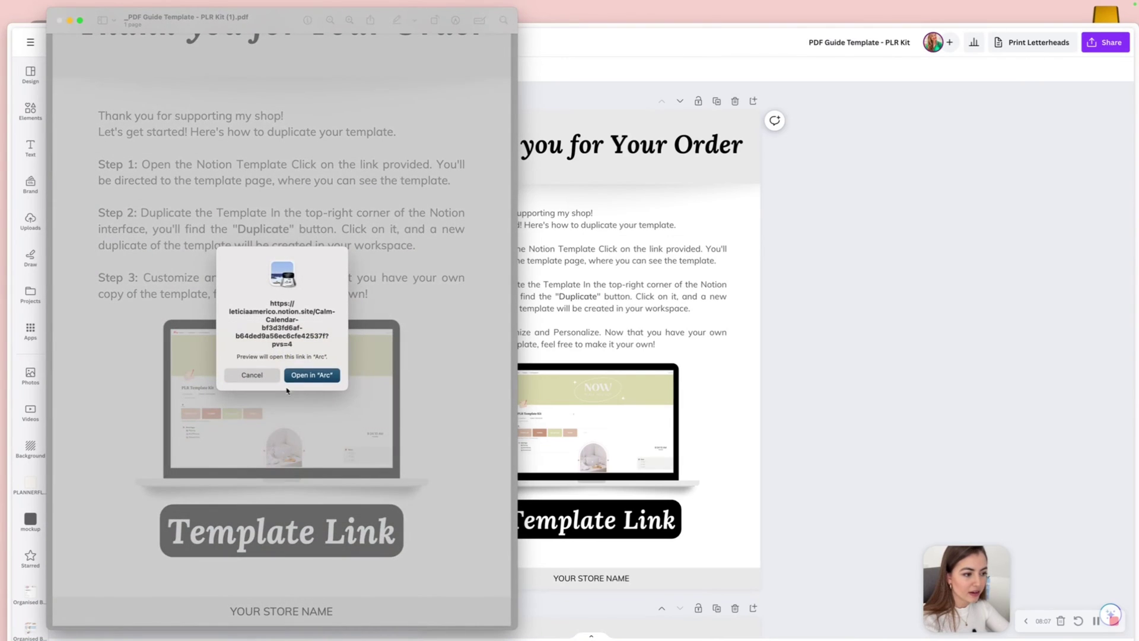
{"action": "left_click", "coordinate": [308, 373]}
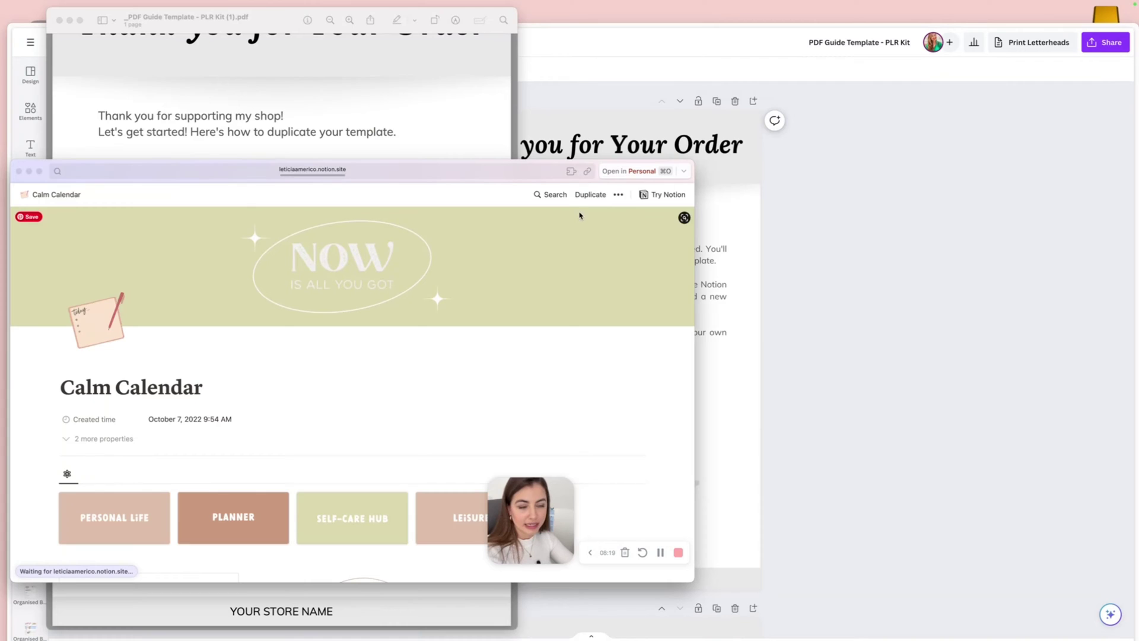
Scroll through the loaded Calm Calendar page in Arc.
{"action": "scroll", "coordinate": [378, 240], "scroll_direction": "down", "scroll_amount": 10}
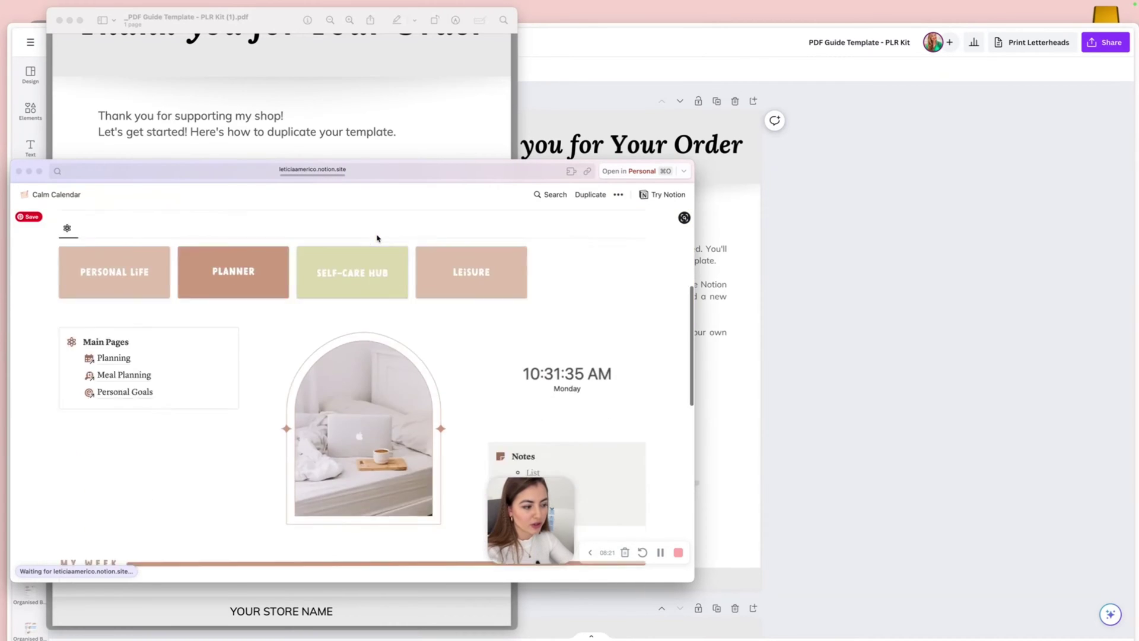
{"action": "scroll", "coordinate": [378, 237], "scroll_direction": "down", "scroll_amount": 3}
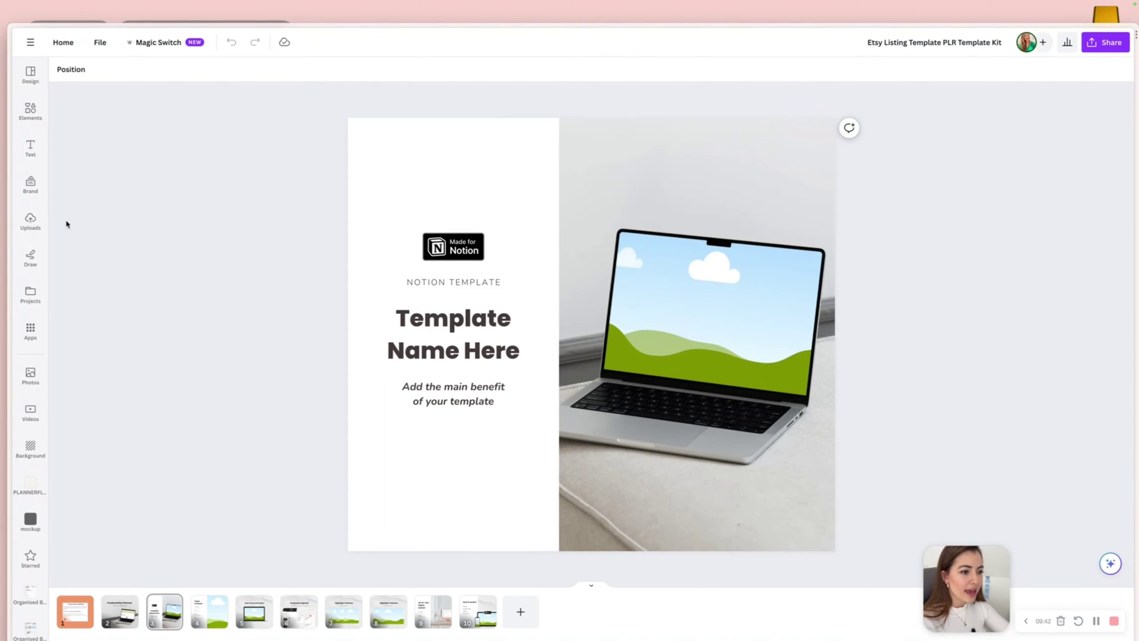
Place the NOW Notion screenshot from Uploads into the laptop screen on page 3.
{"action": "left_click", "coordinate": [30, 220]}
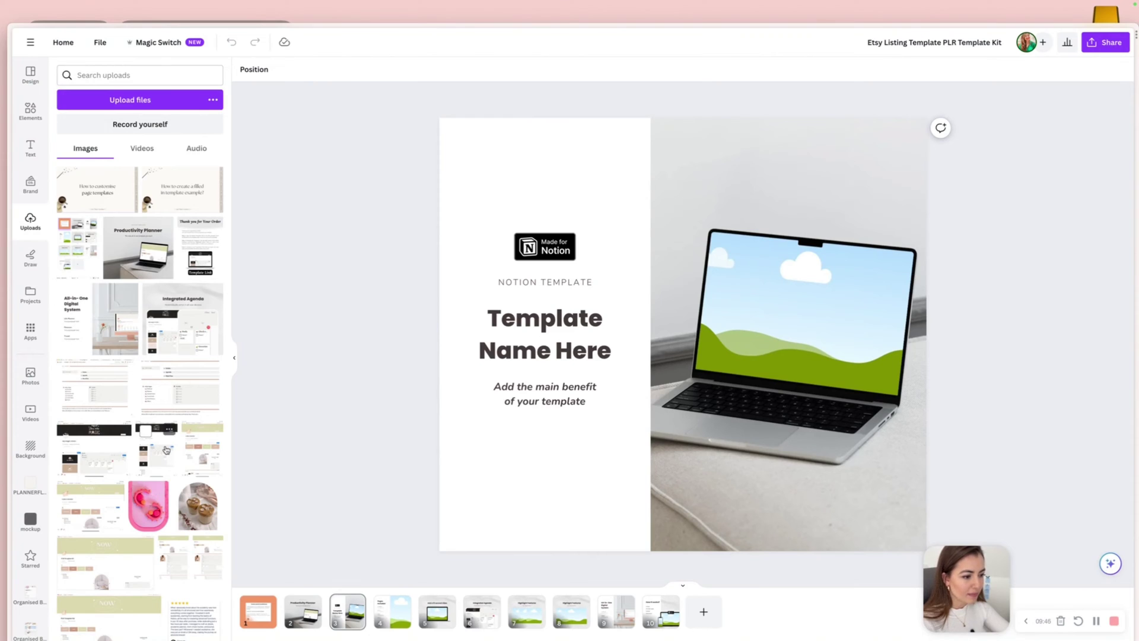
{"action": "scroll", "coordinate": [79, 568], "scroll_direction": "down", "scroll_amount": 2}
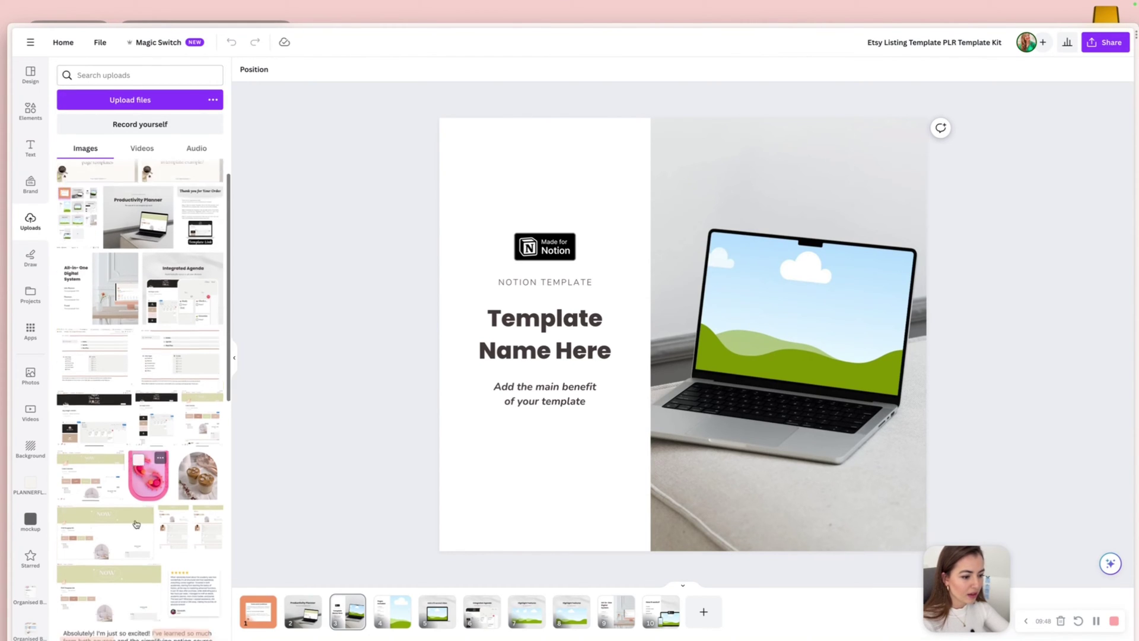
{"action": "left_click", "coordinate": [89, 510]}
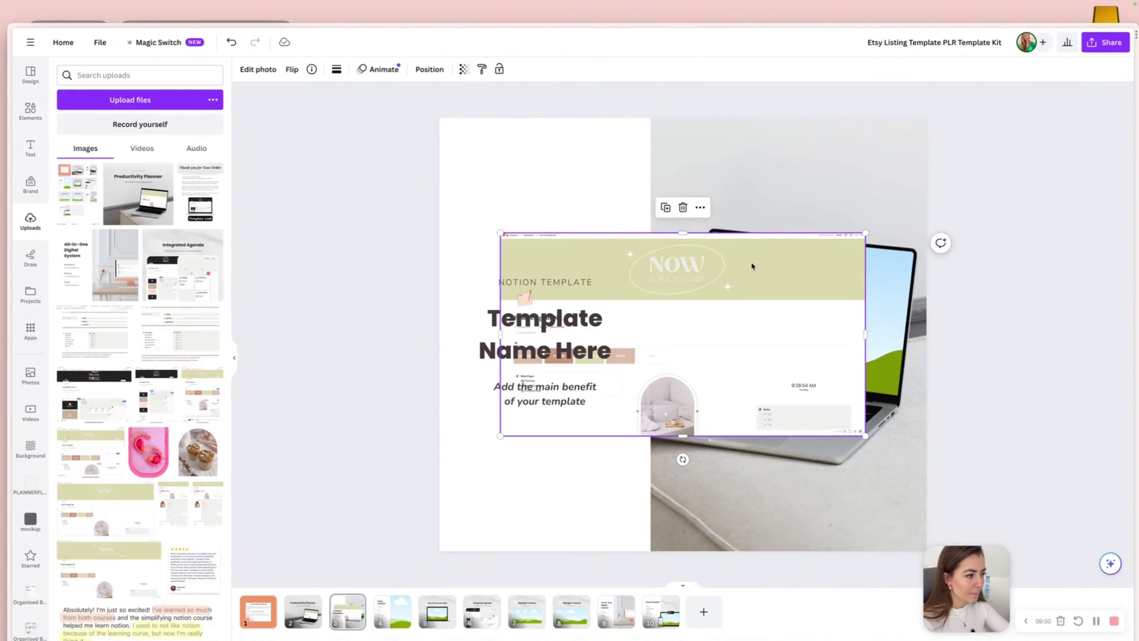
{"action": "key", "text": "Delete"}
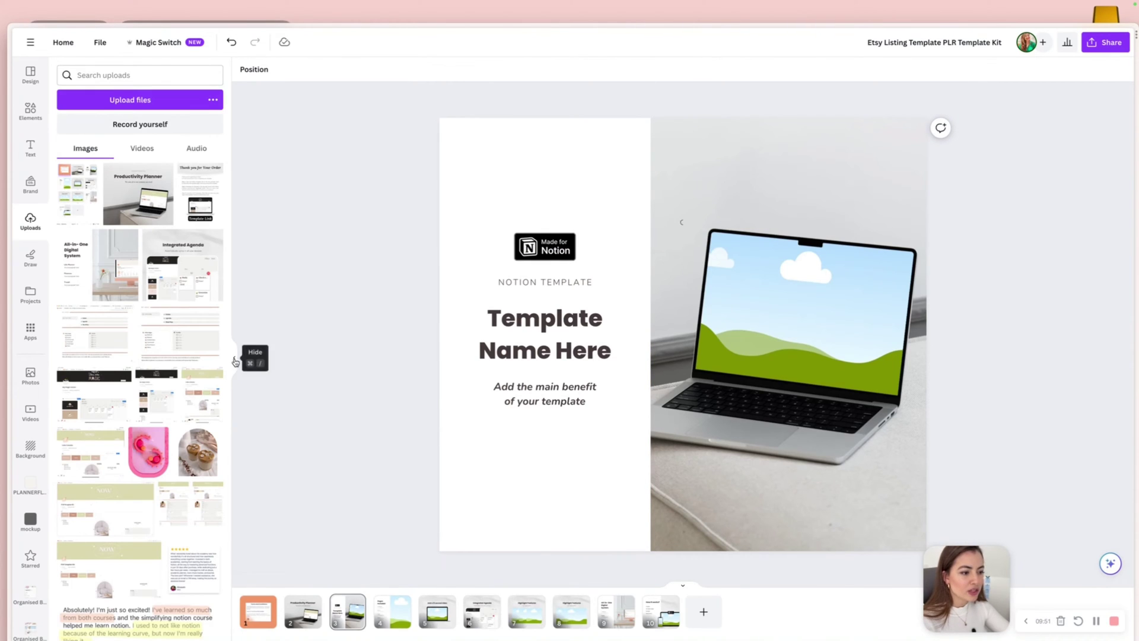
{"action": "left_click", "coordinate": [235, 357]}
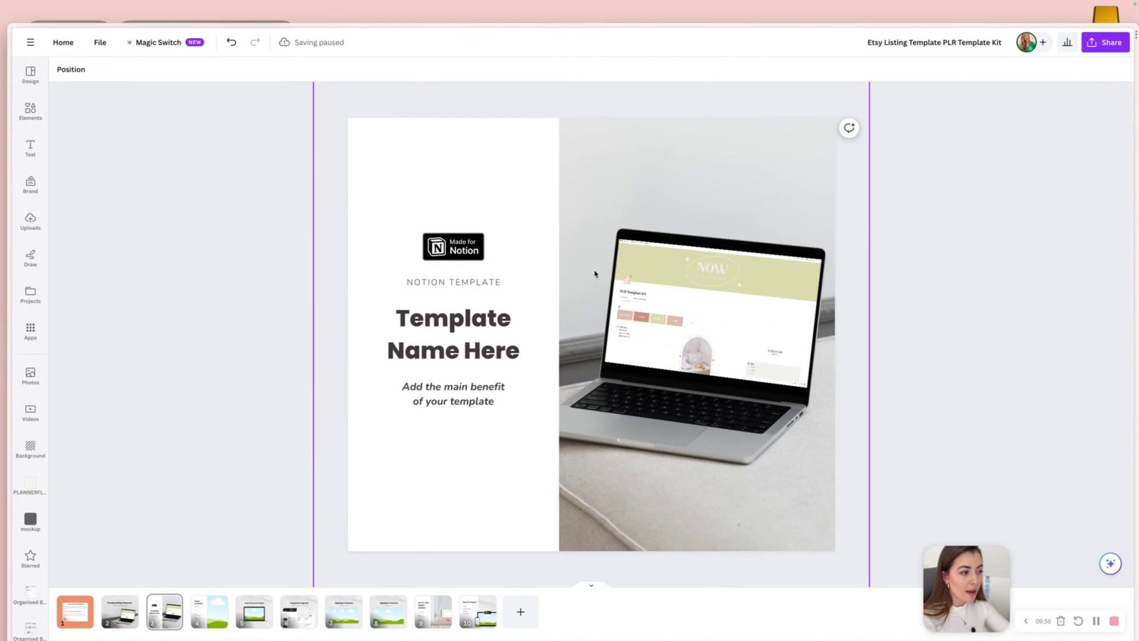
{"action": "left_click", "coordinate": [445, 346]}
{"action": "left_click", "coordinate": [292, 325]}
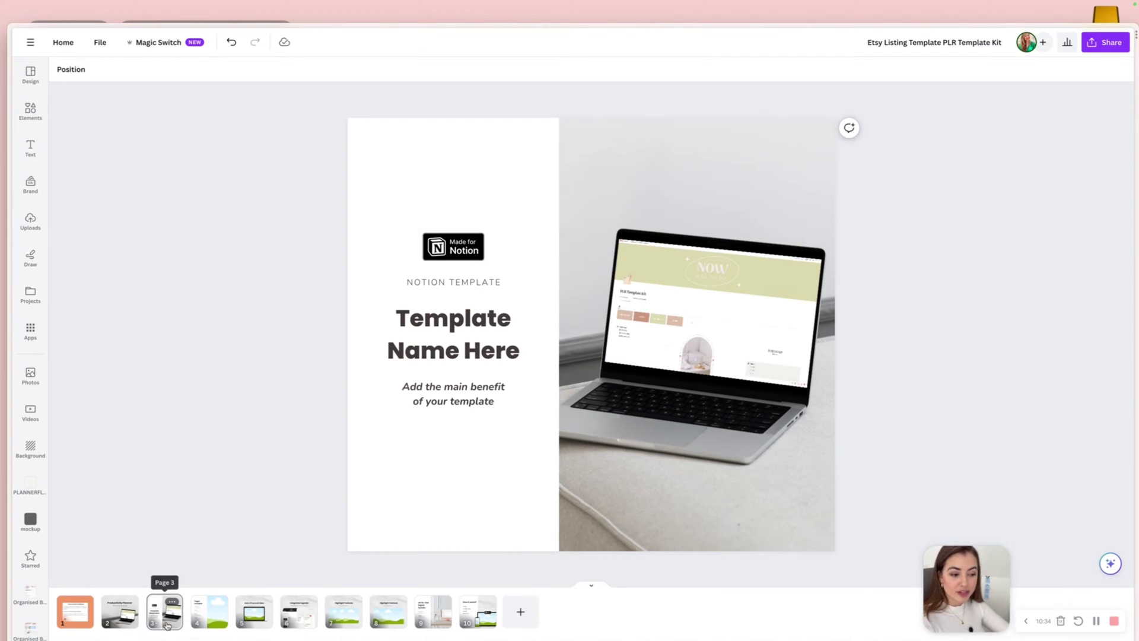
Download all 10 Productivity Planner listing pages as PNG images.
{"action": "left_click", "coordinate": [132, 614]}
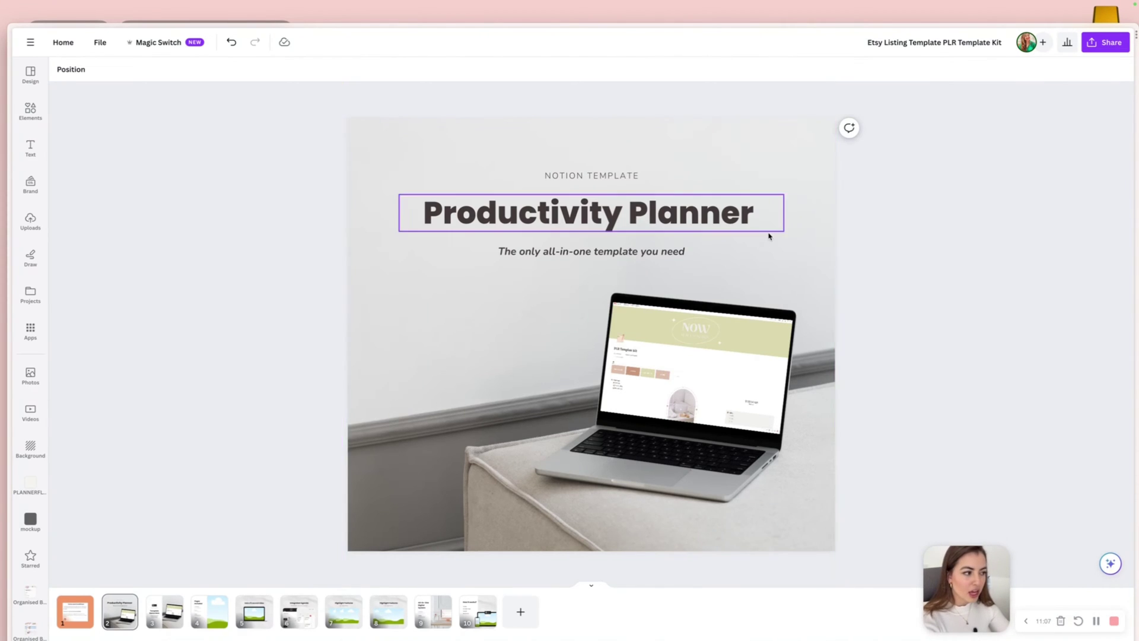
{"action": "left_click", "coordinate": [1105, 42]}
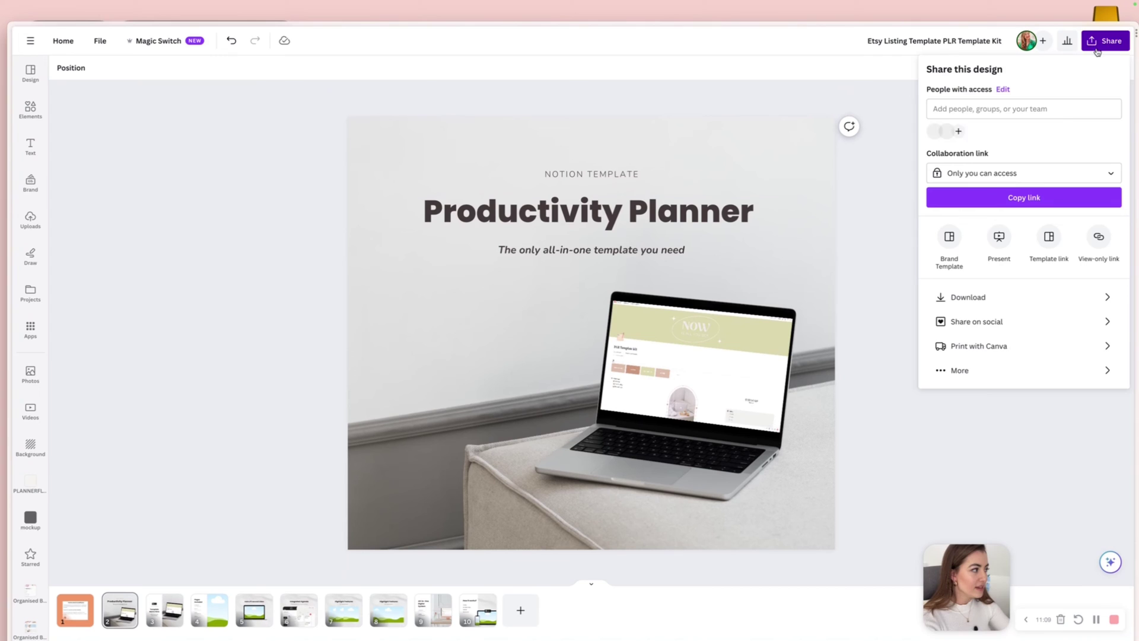
{"action": "left_click", "coordinate": [999, 299]}
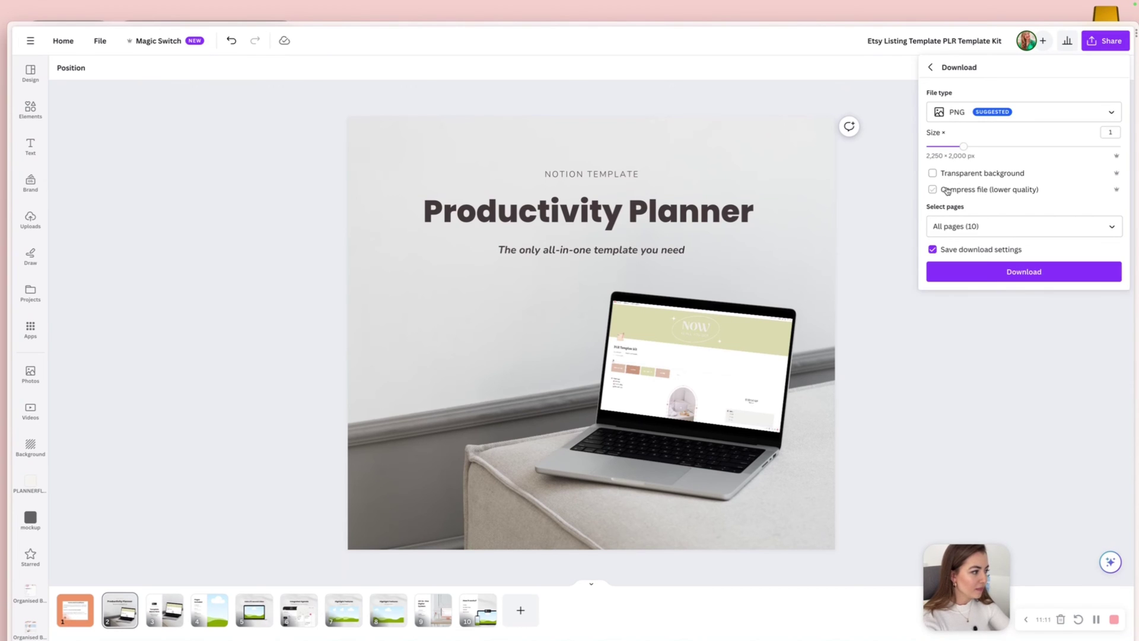
{"action": "left_click", "coordinate": [968, 114]}
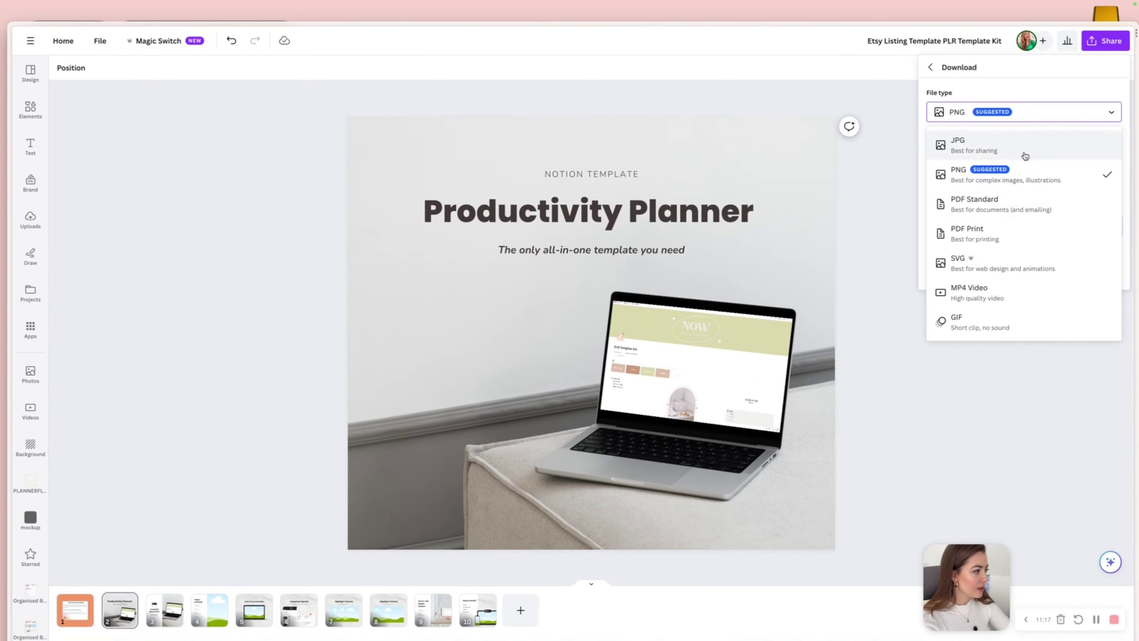
{"action": "left_click", "coordinate": [1036, 177]}
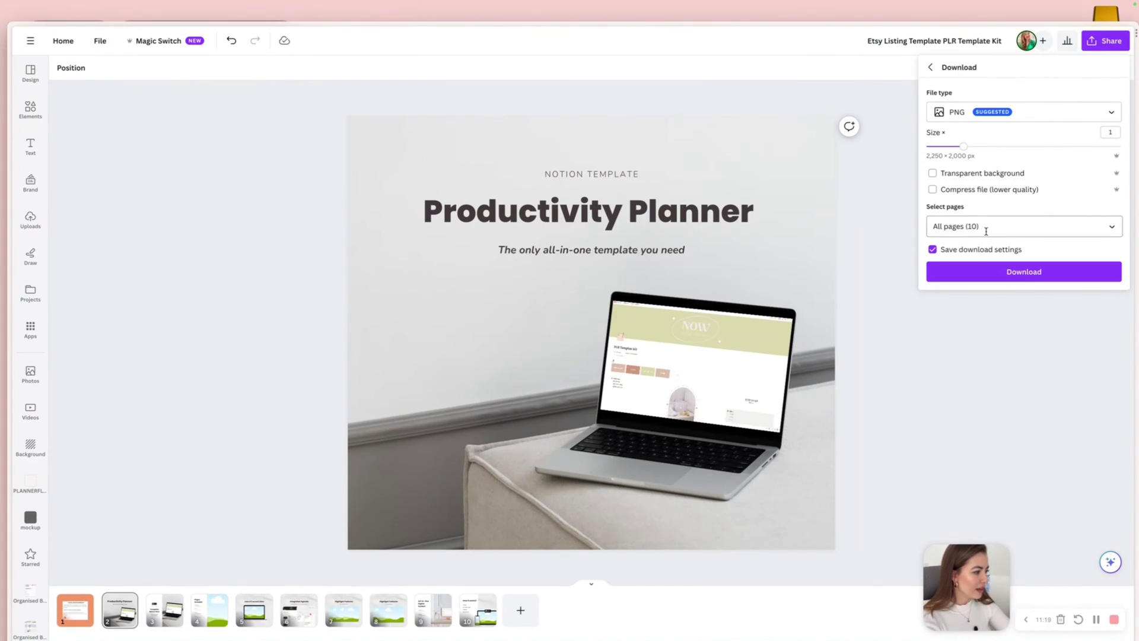
{"action": "left_click", "coordinate": [982, 270]}
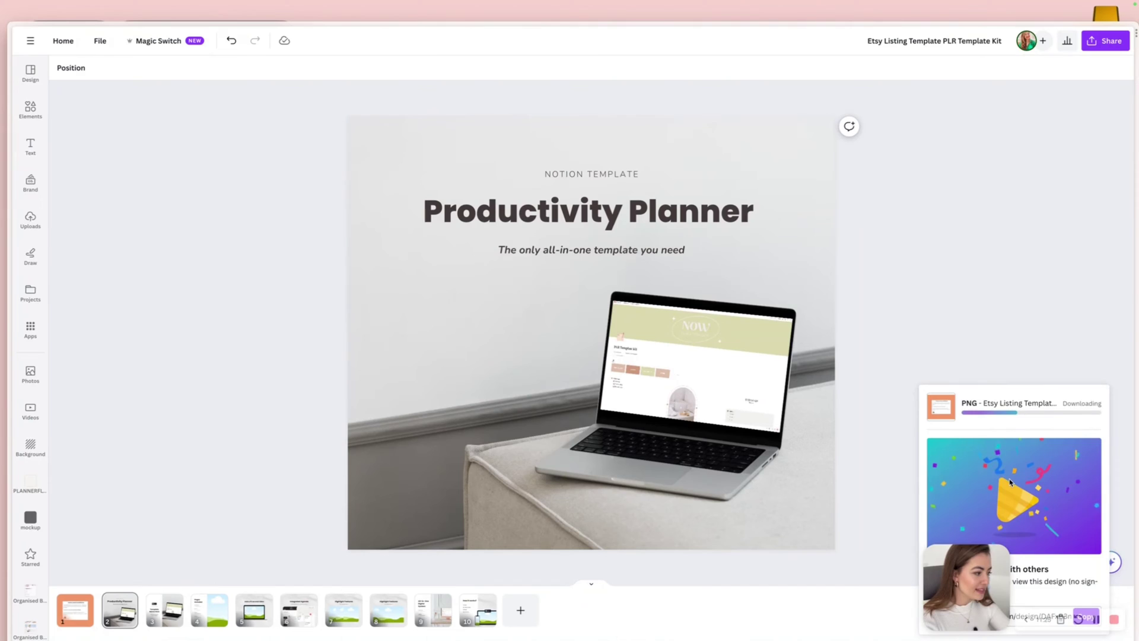
{"action": "key", "text": "ctrl+Tab"}
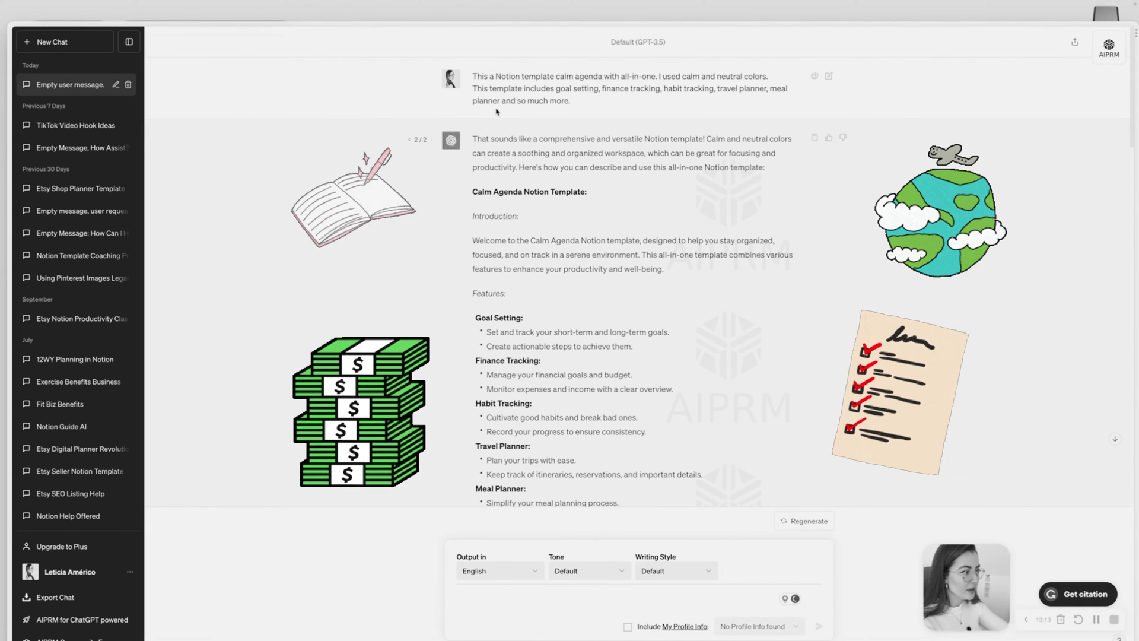
{"action": "scroll", "coordinate": [525, 141], "scroll_direction": "down", "scroll_amount": 1}
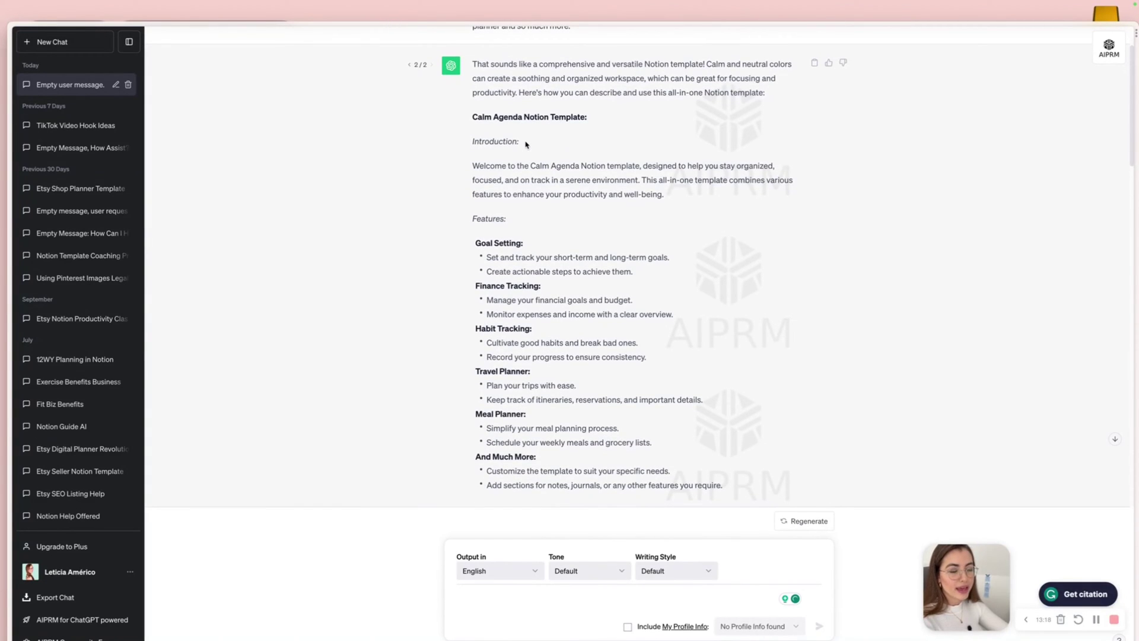
{"action": "scroll", "coordinate": [525, 144], "scroll_direction": "up", "scroll_amount": 1}
{"action": "scroll", "coordinate": [525, 141], "scroll_direction": "down", "scroll_amount": 1}
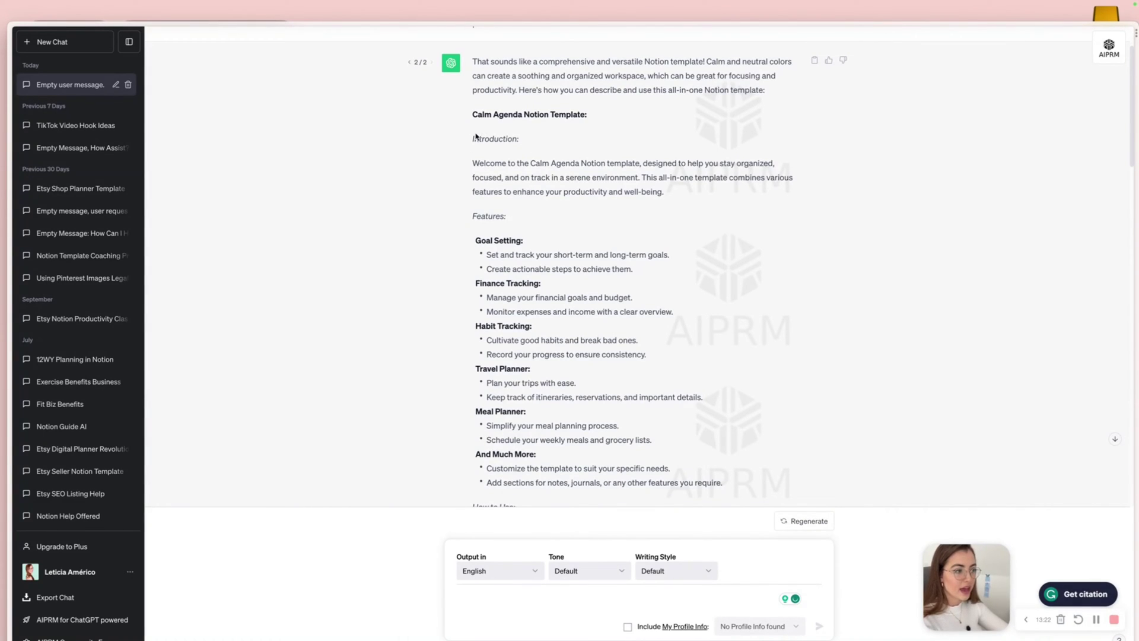
{"action": "left_click_drag", "start_coordinate": [471, 139], "coordinate": [637, 282]}
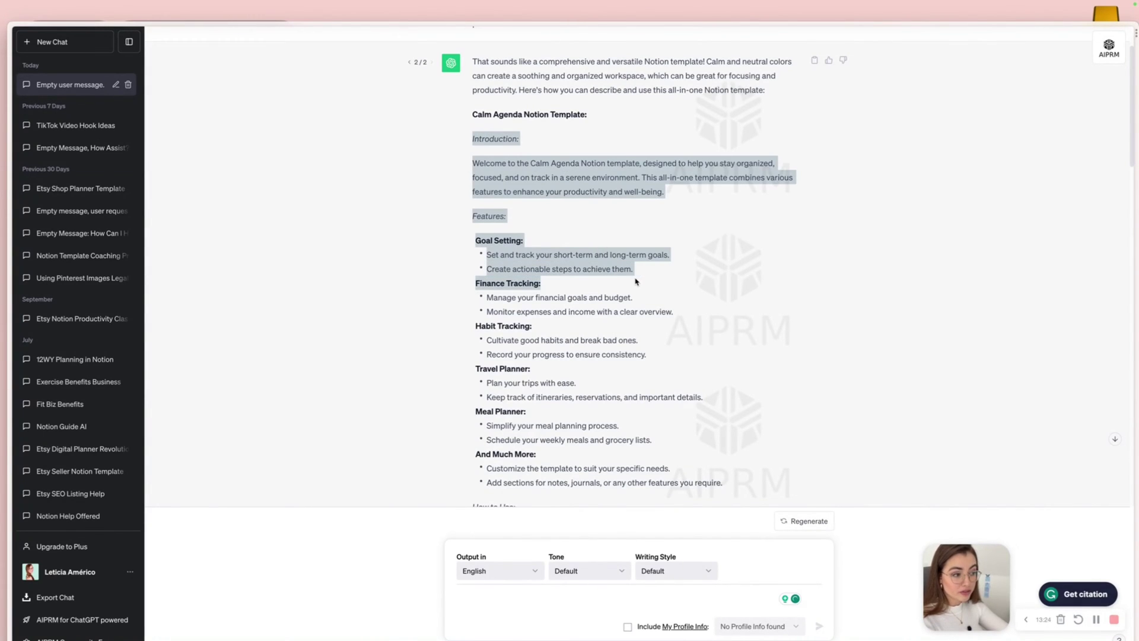
{"action": "left_click", "coordinate": [639, 279]}
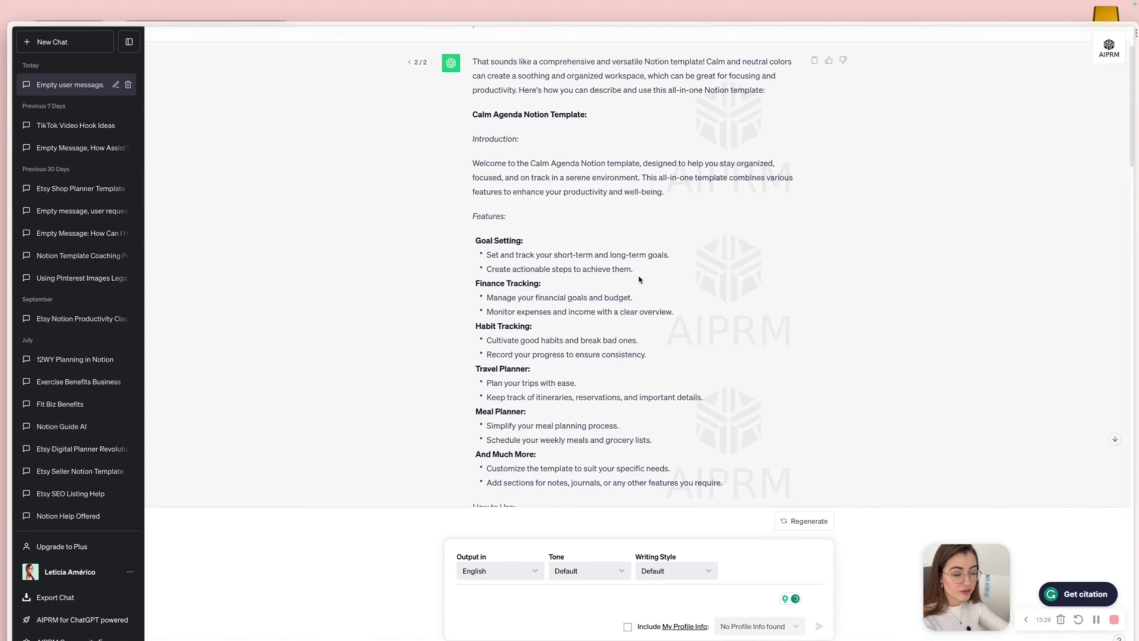
{"action": "scroll", "coordinate": [639, 280], "scroll_direction": "down", "scroll_amount": 6}
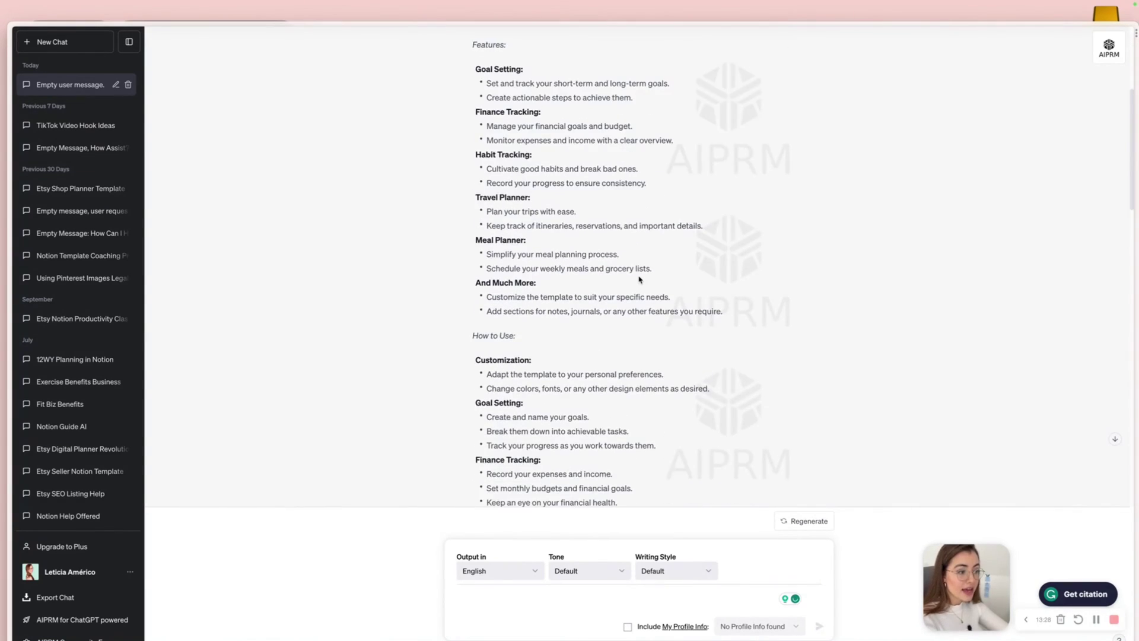
{"action": "scroll", "coordinate": [490, 173], "scroll_direction": "down", "scroll_amount": 5}
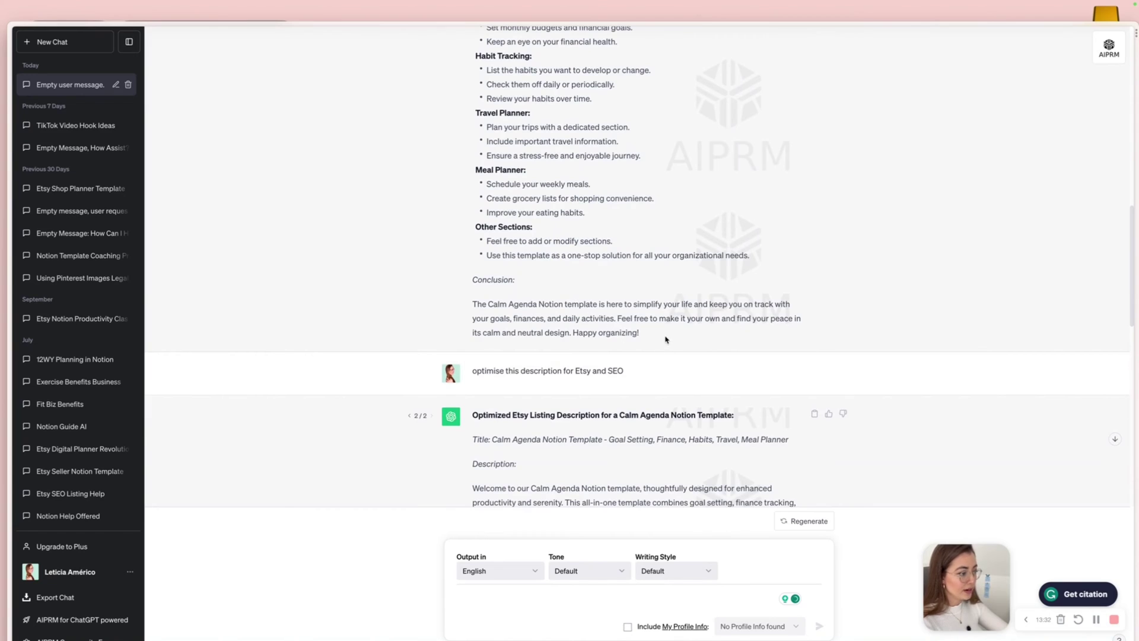
{"action": "left_click_drag", "start_coordinate": [644, 333], "coordinate": [472, 279]}
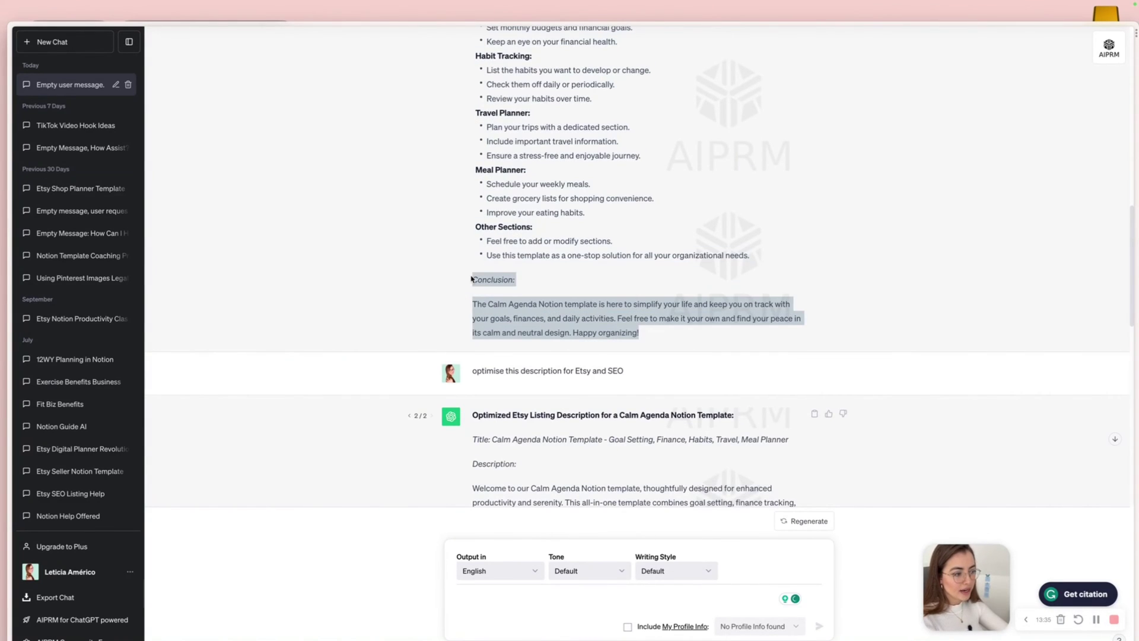
{"action": "left_click", "coordinate": [576, 288]}
{"action": "scroll", "coordinate": [576, 287], "scroll_direction": "down", "scroll_amount": 3}
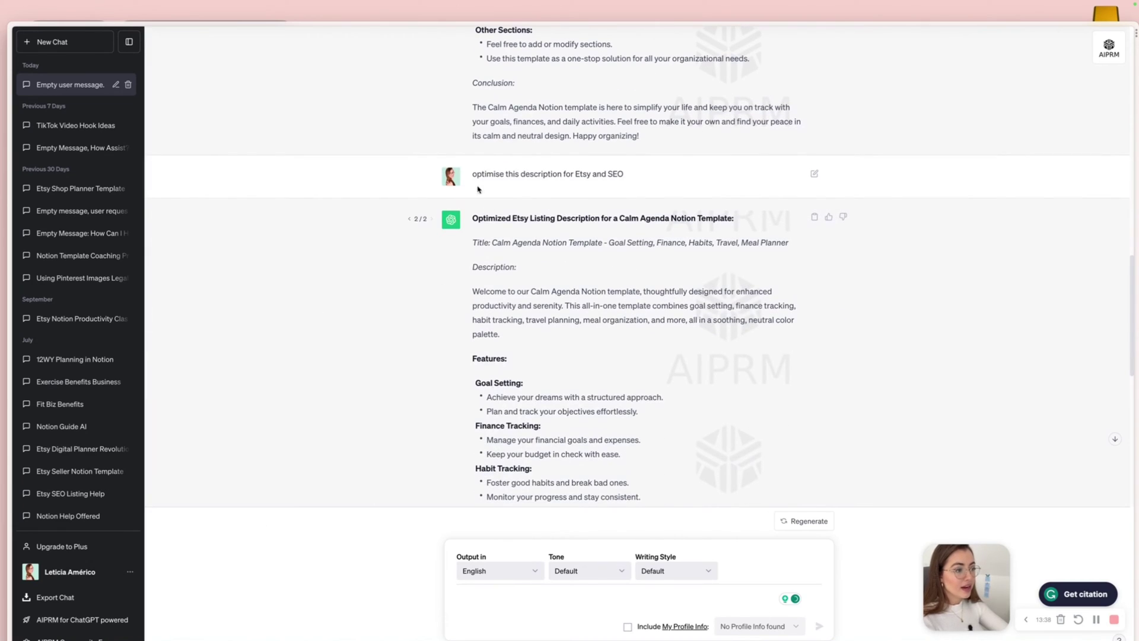
{"action": "left_click_drag", "start_coordinate": [474, 176], "coordinate": [638, 179]}
{"action": "scroll", "coordinate": [638, 179], "scroll_direction": "up", "scroll_amount": 3}
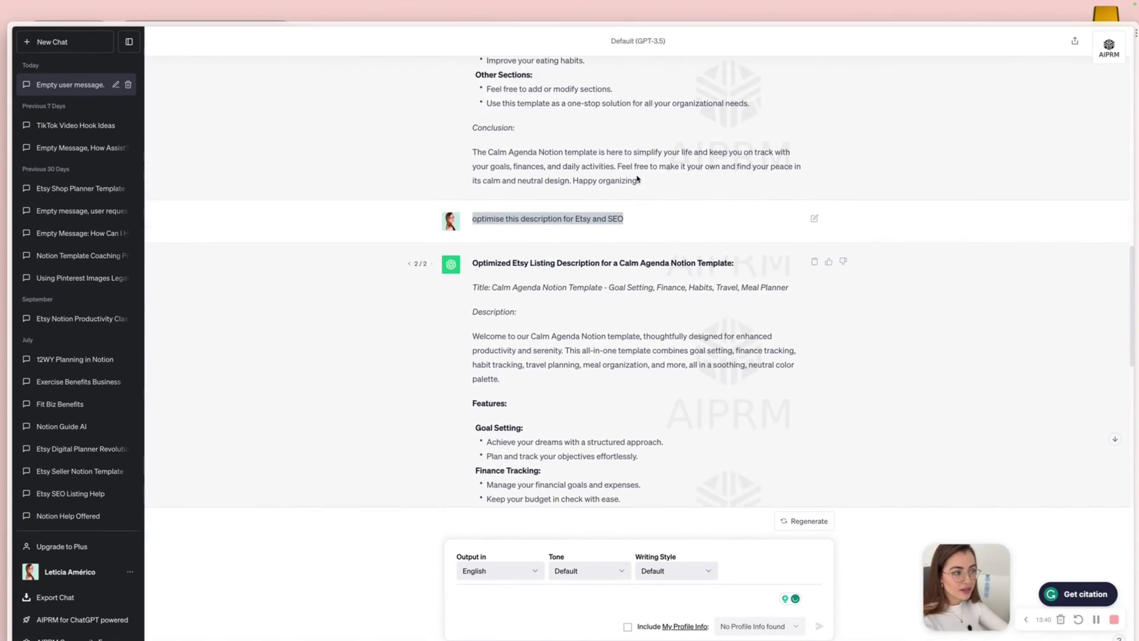
{"action": "scroll", "coordinate": [637, 178], "scroll_direction": "up", "scroll_amount": 5}
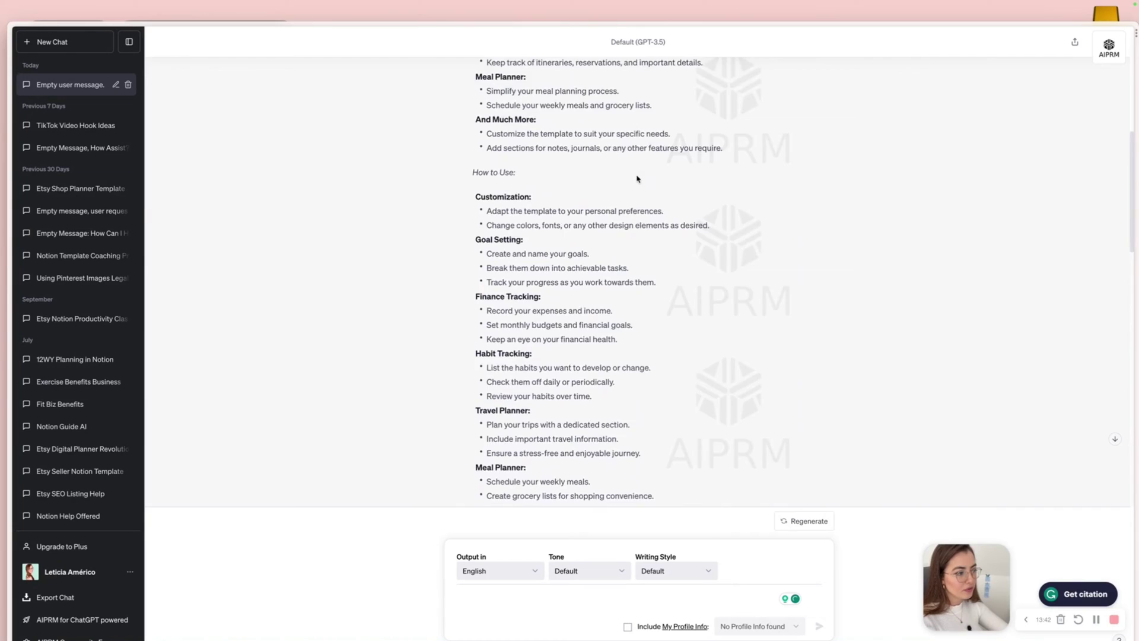
{"action": "scroll", "coordinate": [637, 179], "scroll_direction": "down", "scroll_amount": 5}
{"action": "scroll", "coordinate": [638, 179], "scroll_direction": "down", "scroll_amount": 3}
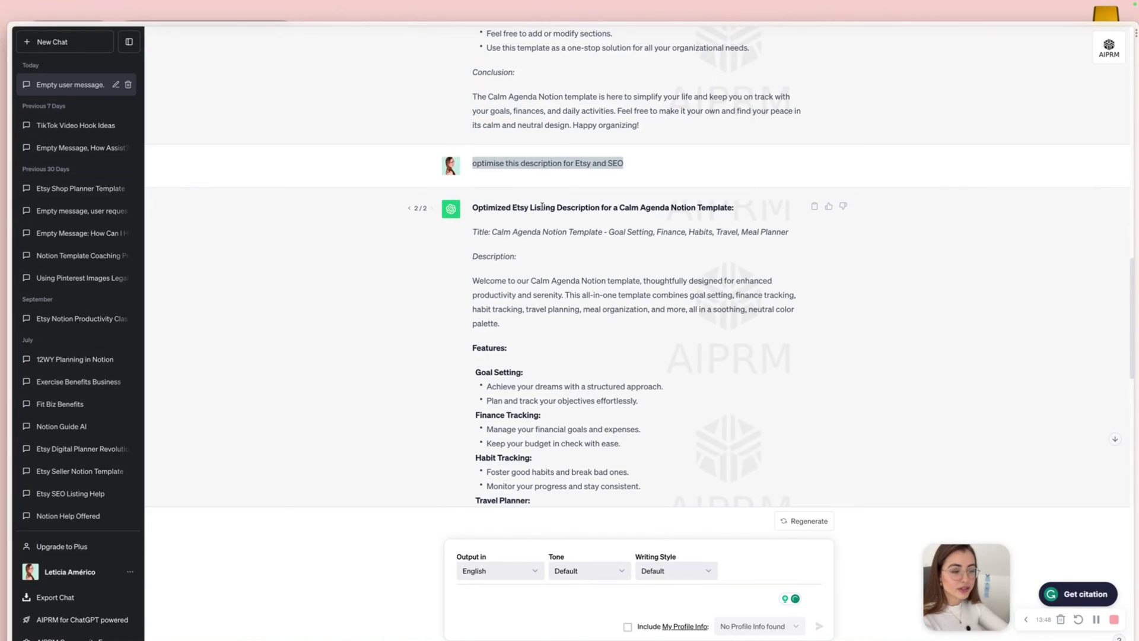
{"action": "scroll", "coordinate": [542, 206], "scroll_direction": "down", "scroll_amount": 4}
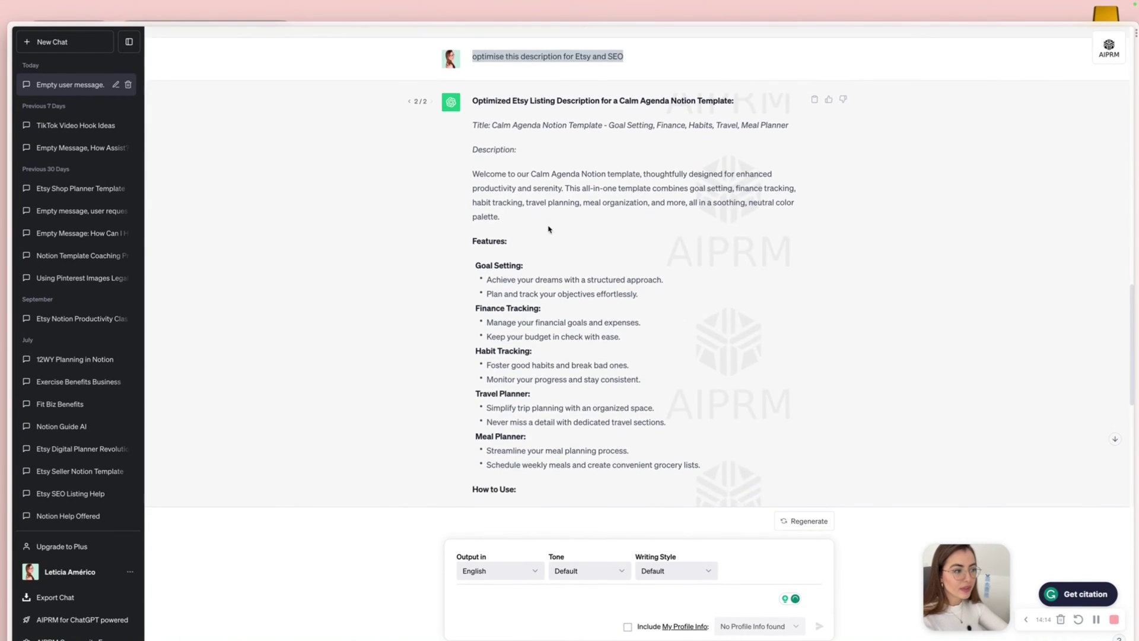
{"action": "scroll", "coordinate": [532, 182], "scroll_direction": "down", "scroll_amount": 5}
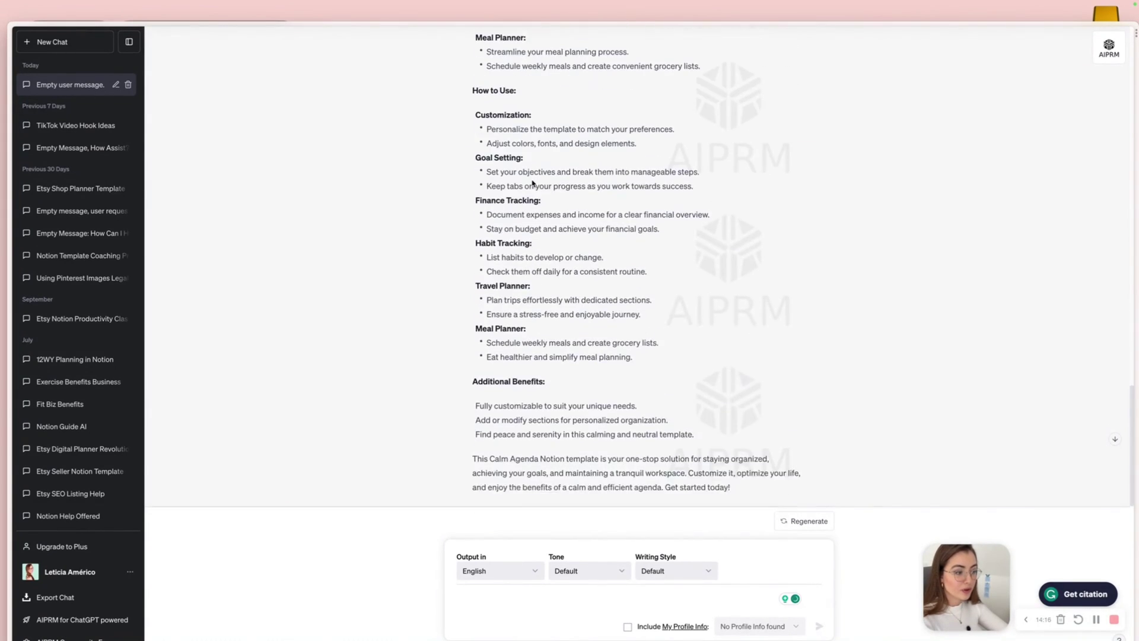
{"action": "scroll", "coordinate": [532, 180], "scroll_direction": "up", "scroll_amount": 8}
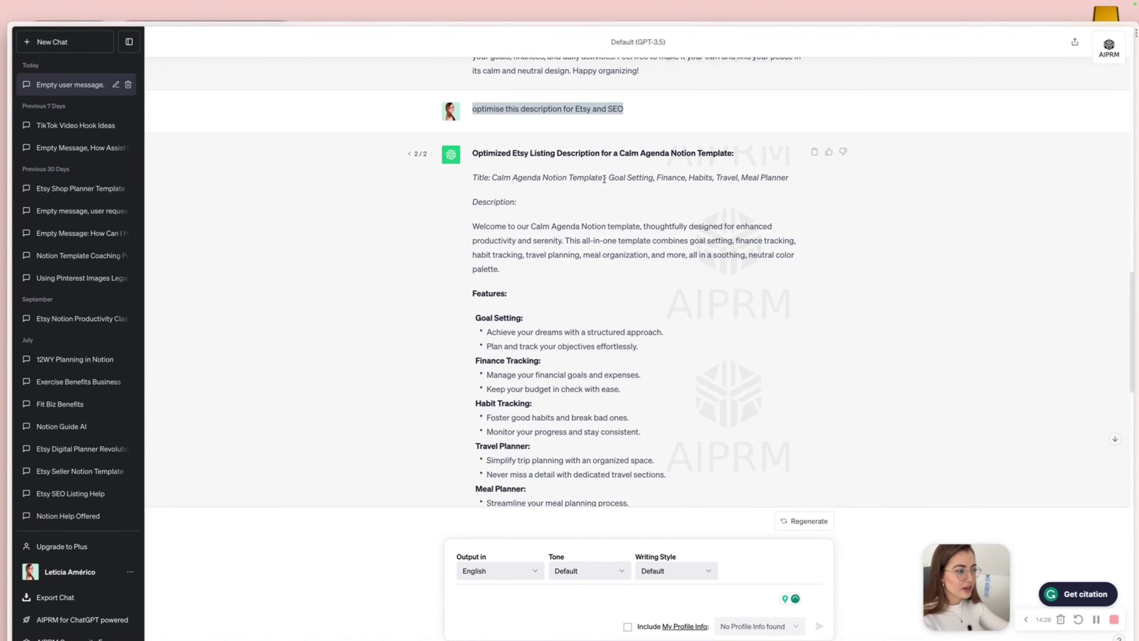
{"action": "left_click_drag", "start_coordinate": [603, 177], "coordinate": [492, 177]}
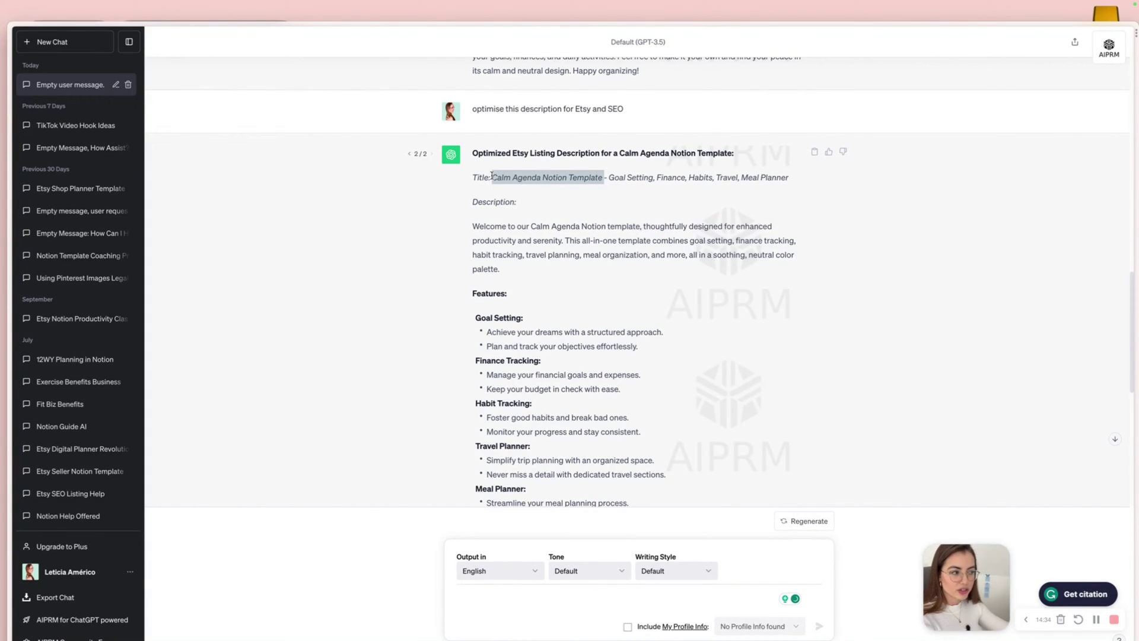
{"action": "left_click", "coordinate": [492, 175]}
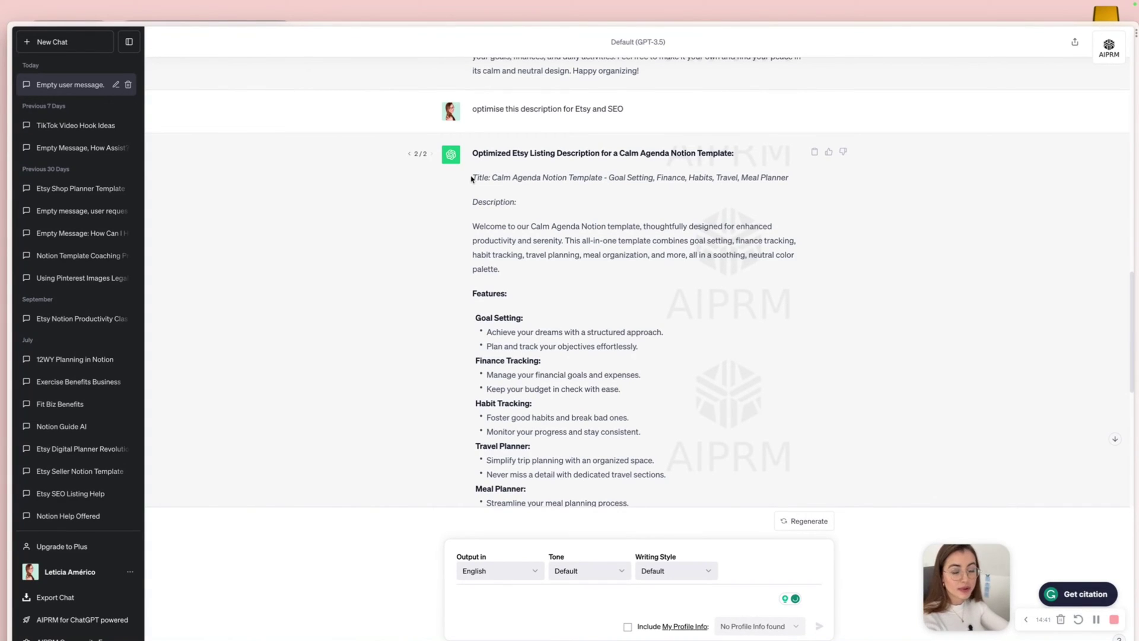
{"action": "left_click_drag", "start_coordinate": [471, 178], "coordinate": [578, 181]}
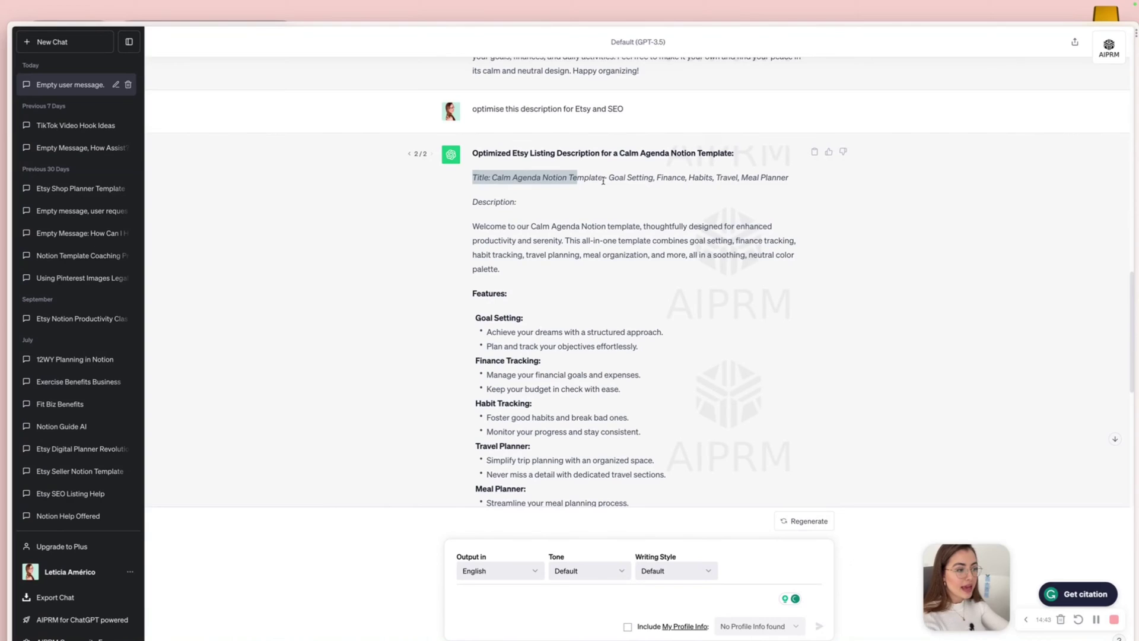
{"action": "left_click", "coordinate": [604, 180]}
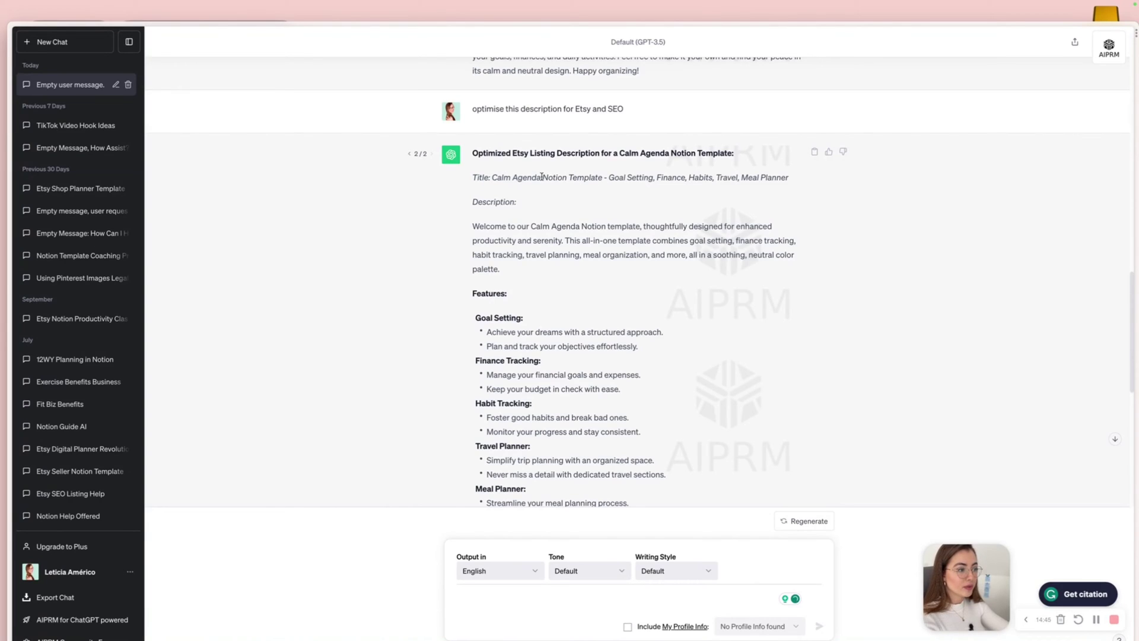
{"action": "left_click_drag", "start_coordinate": [541, 178], "coordinate": [593, 178]}
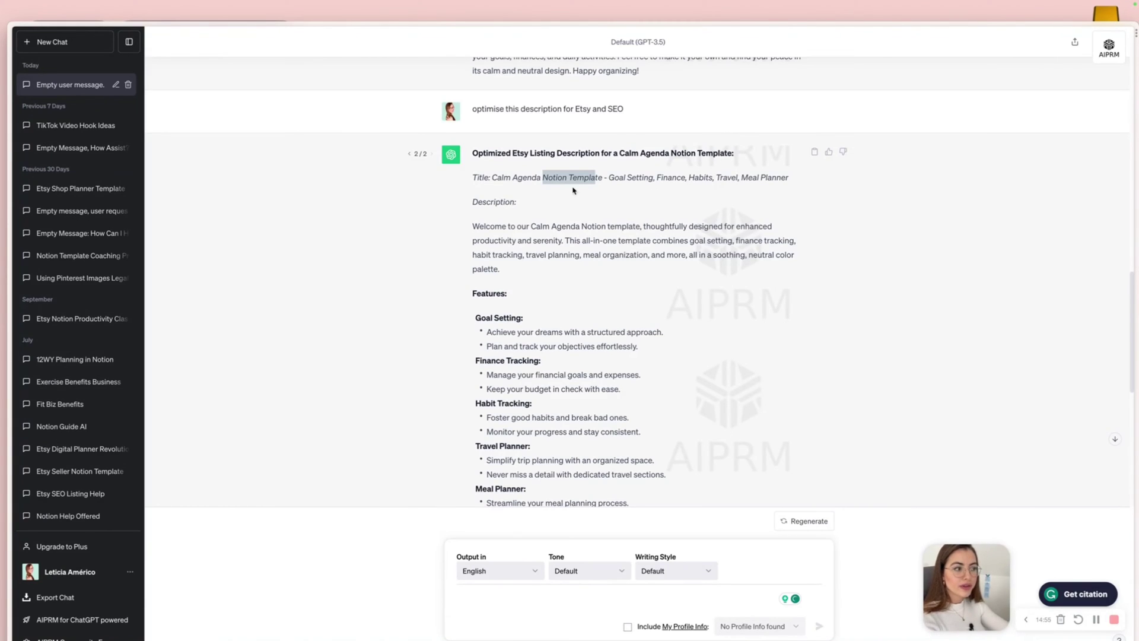
{"action": "scroll", "coordinate": [574, 199], "scroll_direction": "down", "scroll_amount": 1}
{"action": "scroll", "coordinate": [574, 199], "scroll_direction": "up", "scroll_amount": 1}
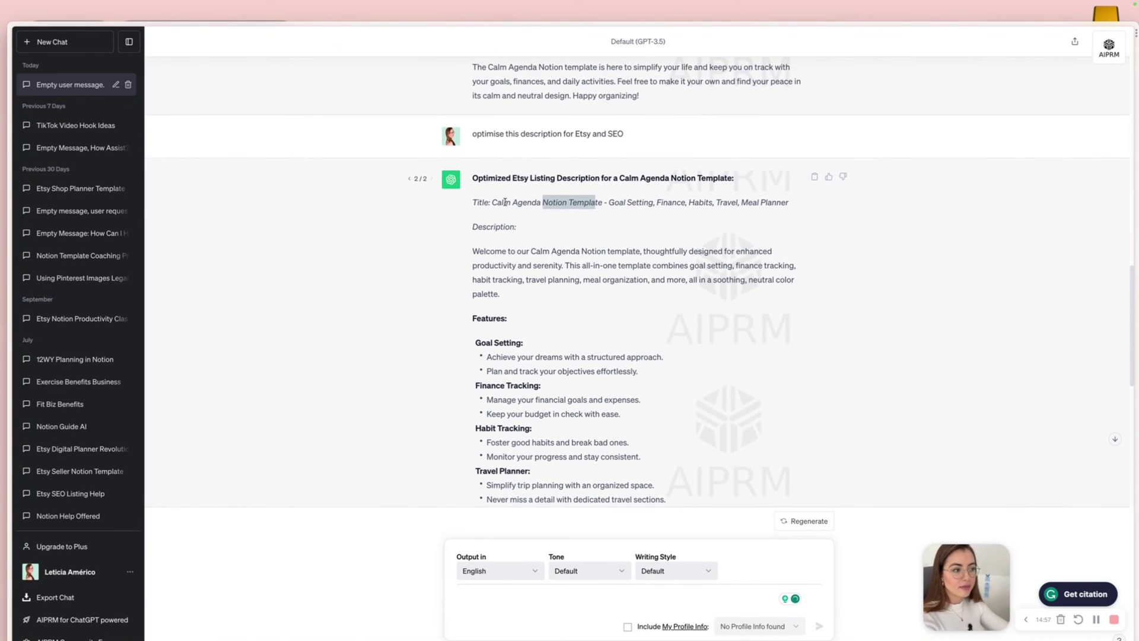
{"action": "left_click_drag", "start_coordinate": [491, 202], "coordinate": [539, 207]}
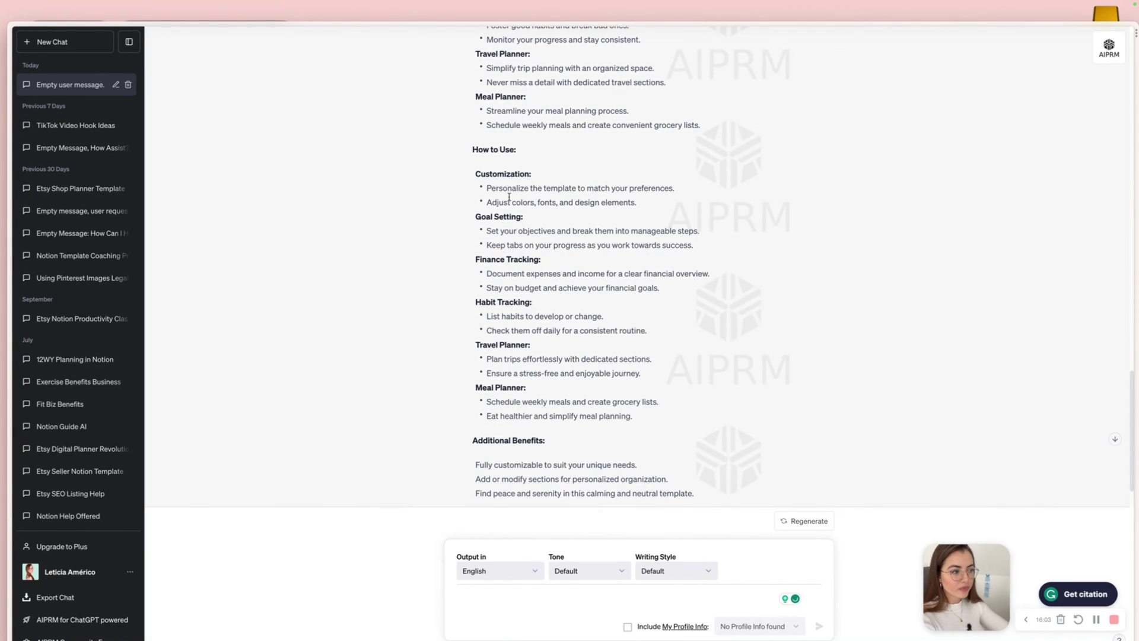
{"action": "scroll", "coordinate": [475, 238], "scroll_direction": "down", "scroll_amount": 2}
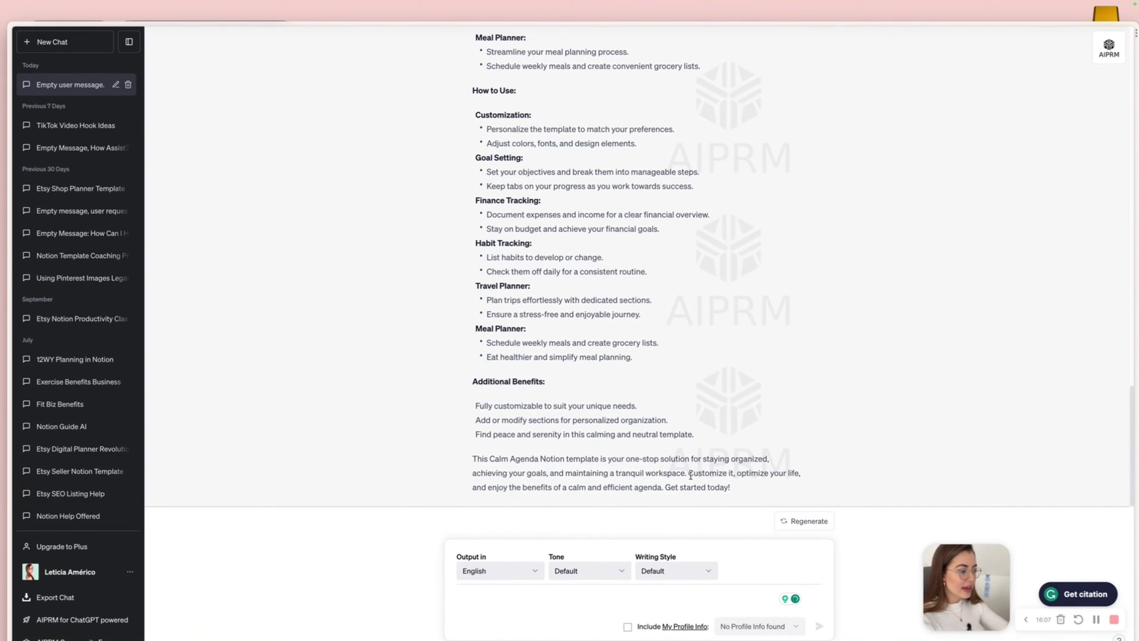
{"action": "scroll", "coordinate": [690, 474], "scroll_direction": "up", "scroll_amount": 15}
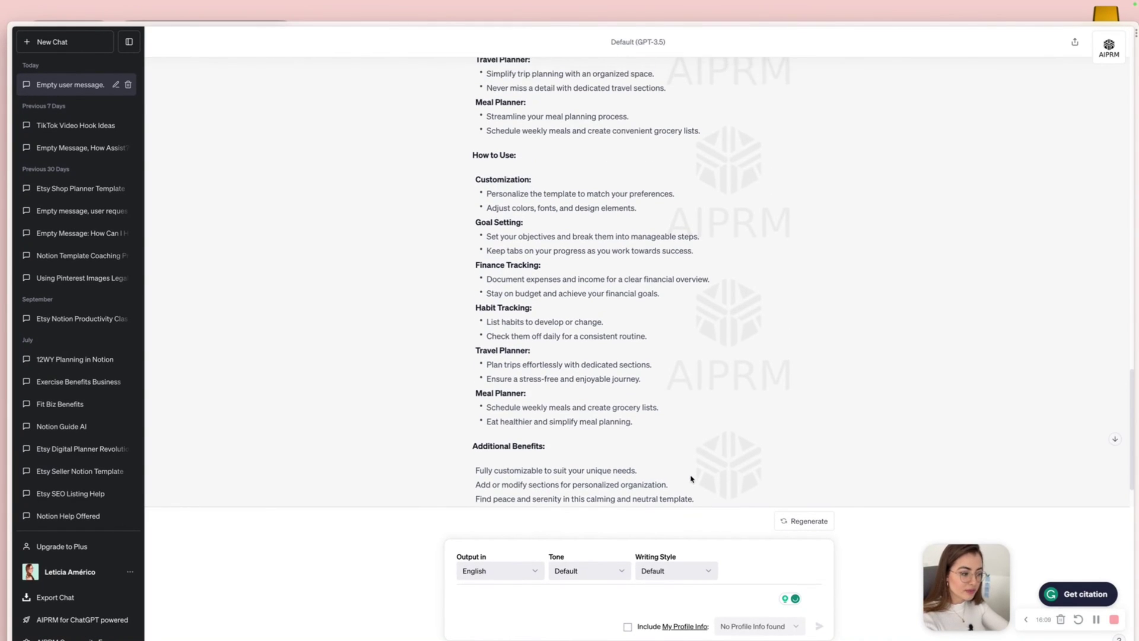
{"action": "scroll", "coordinate": [690, 478], "scroll_direction": "up", "scroll_amount": 2}
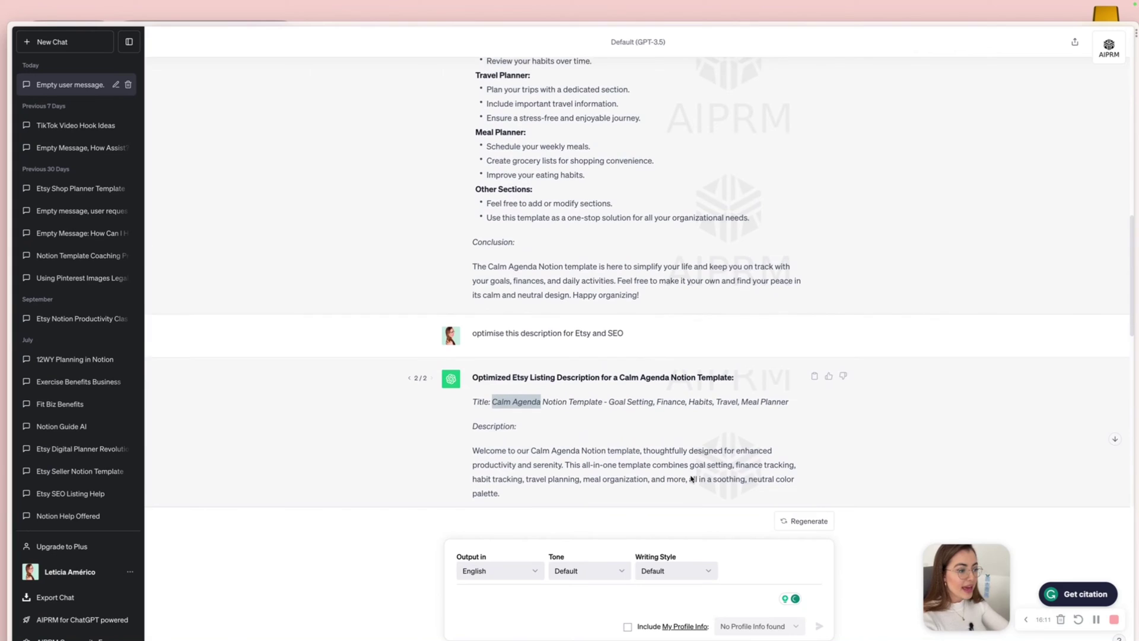
{"action": "scroll", "coordinate": [690, 478], "scroll_direction": "down", "scroll_amount": 5}
{"action": "scroll", "coordinate": [690, 478], "scroll_direction": "down", "scroll_amount": 8}
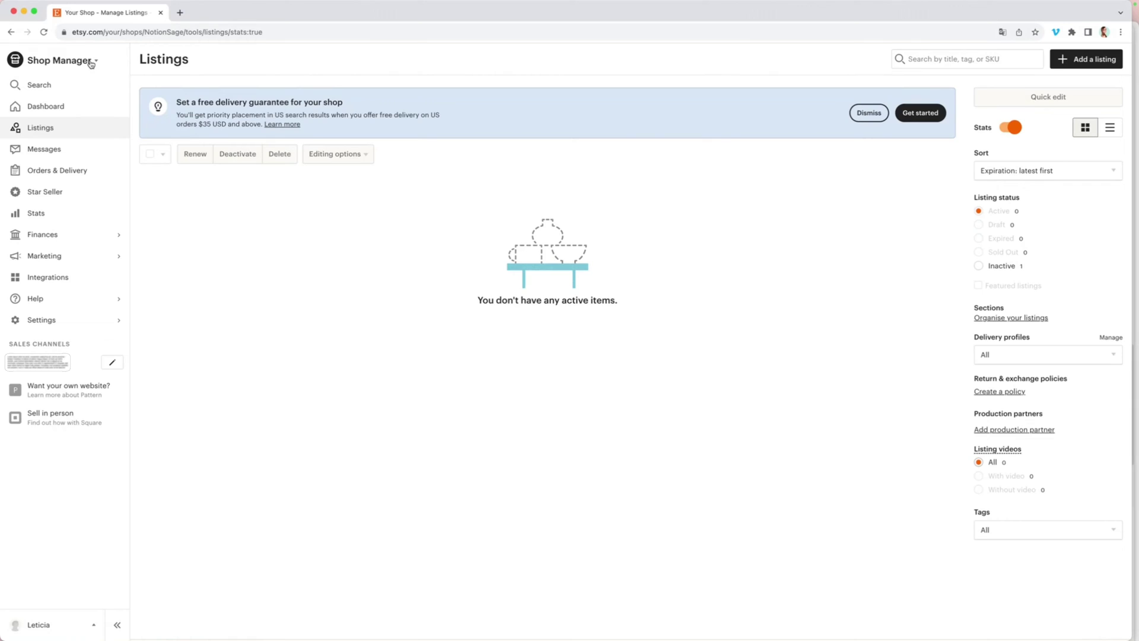
Reload the Etsy Listings page and start a new listing with '+ Add a listing'.
{"action": "scroll", "coordinate": [1051, 65], "scroll_direction": "down", "scroll_amount": 1}
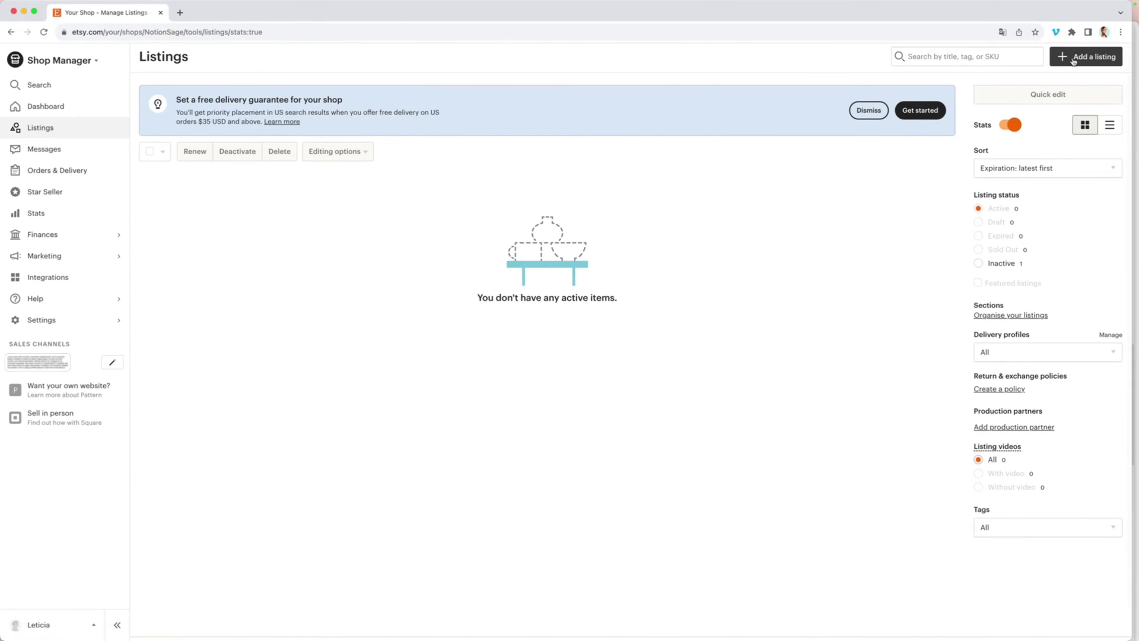
{"action": "scroll", "coordinate": [582, 86], "scroll_direction": "up", "scroll_amount": 1}
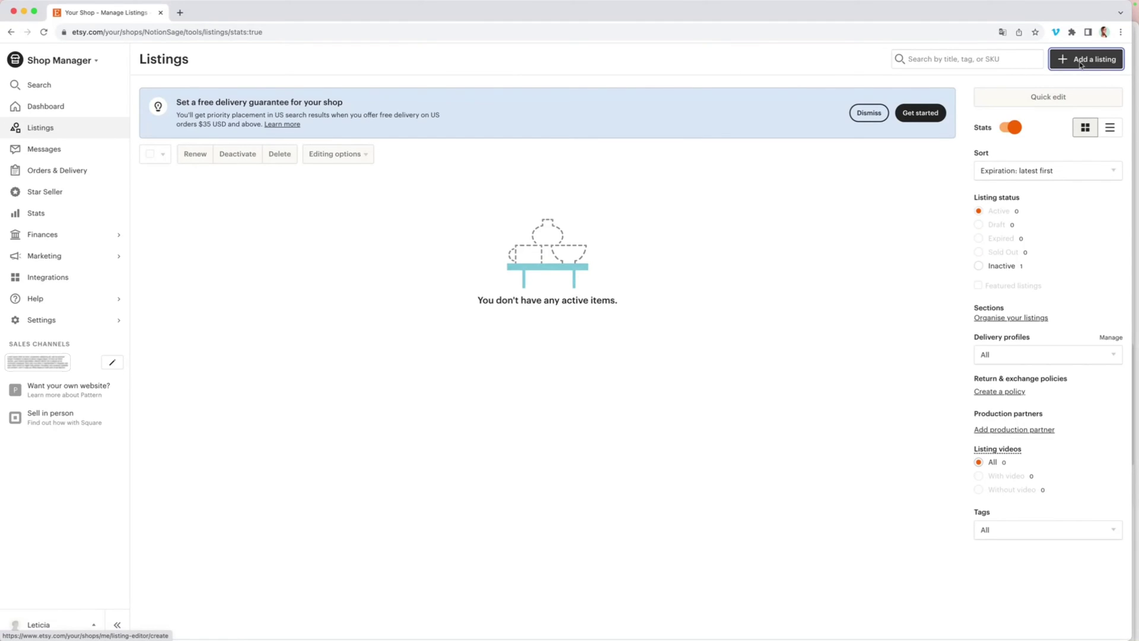
{"action": "left_click_drag", "start_coordinate": [1067, 65], "coordinate": [1032, 61]}
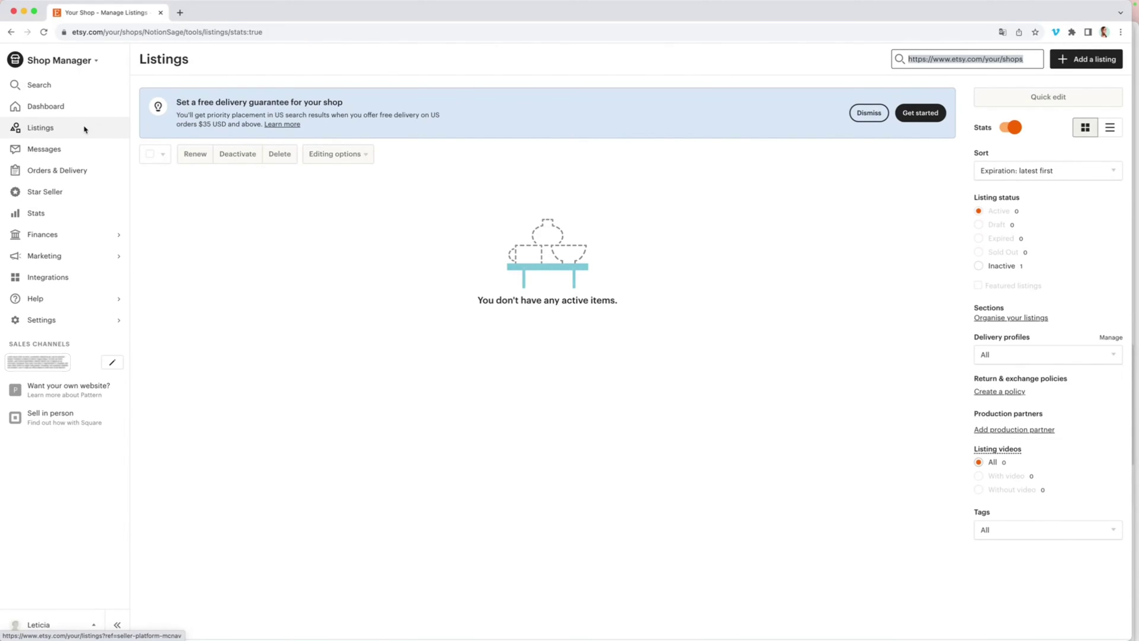
{"action": "left_click", "coordinate": [62, 134]}
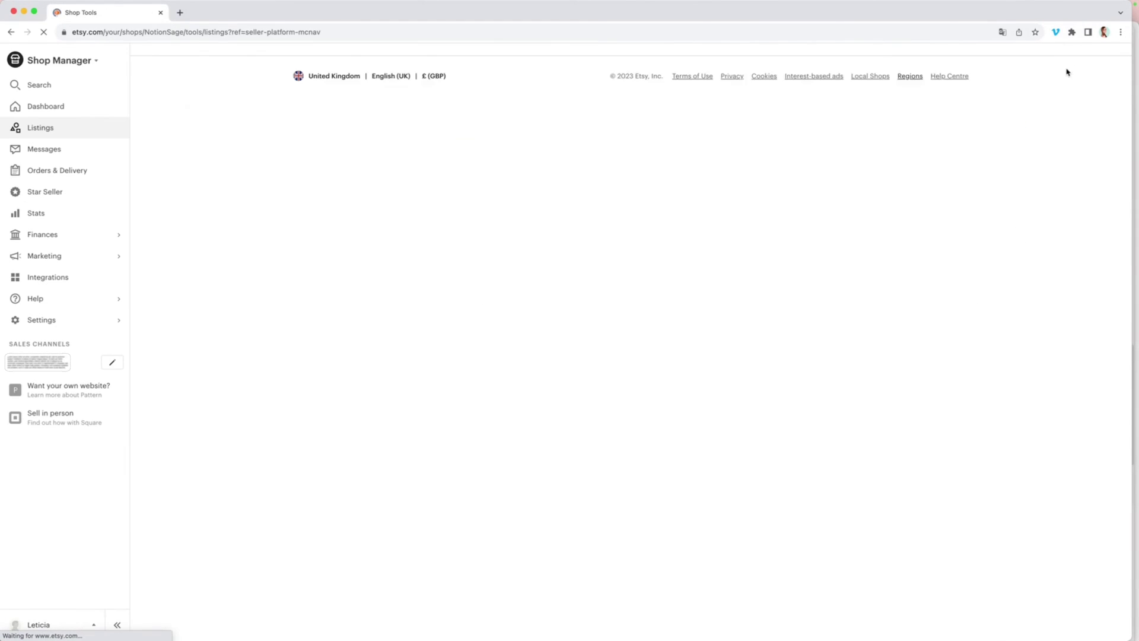
{"action": "left_click", "coordinate": [1085, 60]}
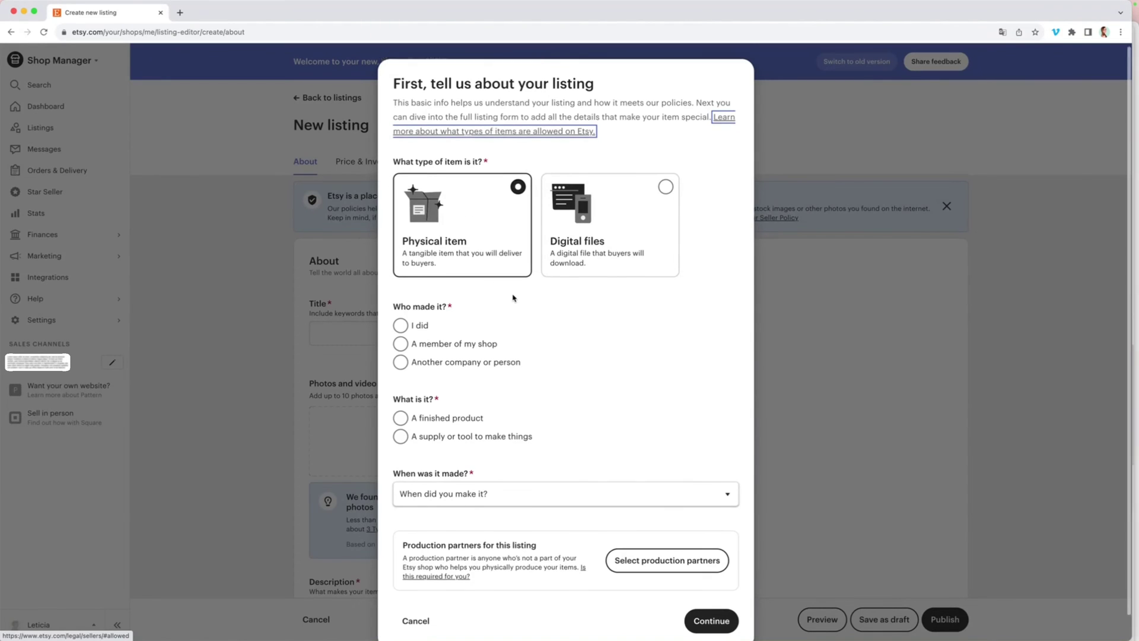
Mark the item as digital files, made by me, a finished product from 2020 - 2023.
{"action": "left_click", "coordinate": [666, 188]}
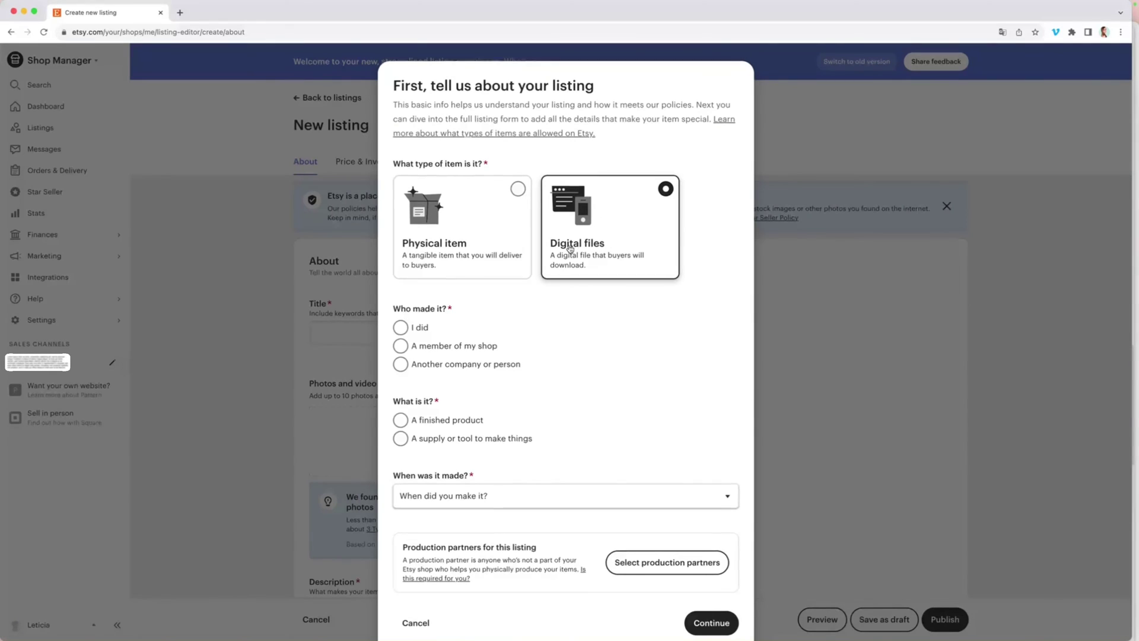
{"action": "scroll", "coordinate": [534, 279], "scroll_direction": "down", "scroll_amount": 1}
{"action": "left_click", "coordinate": [401, 301]}
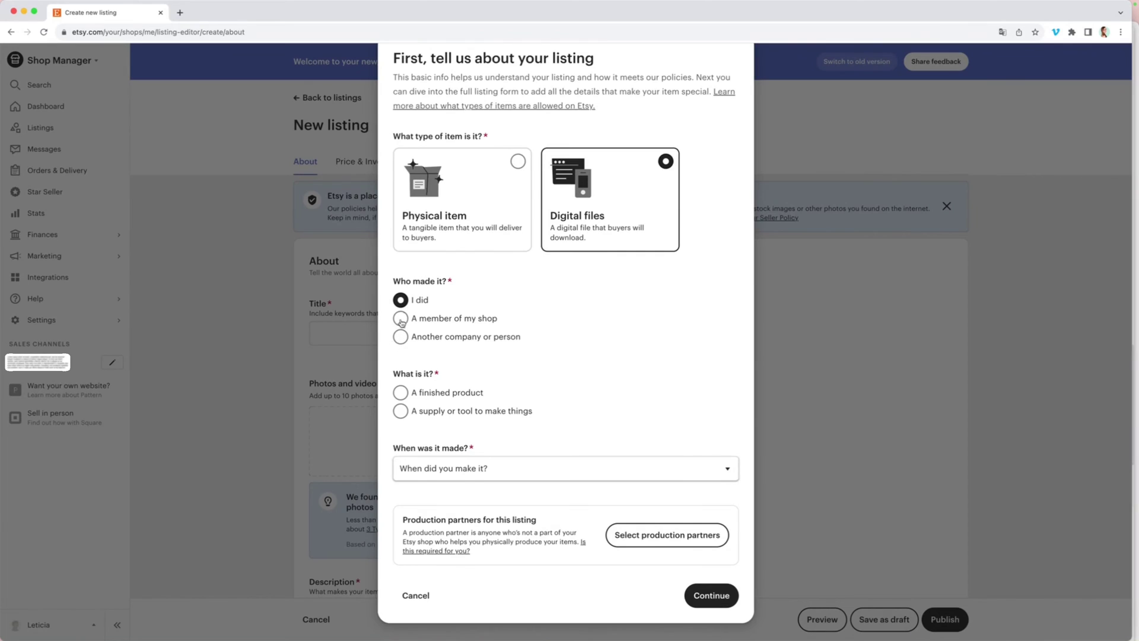
{"action": "left_click", "coordinate": [400, 392]}
{"action": "left_click", "coordinate": [546, 471]}
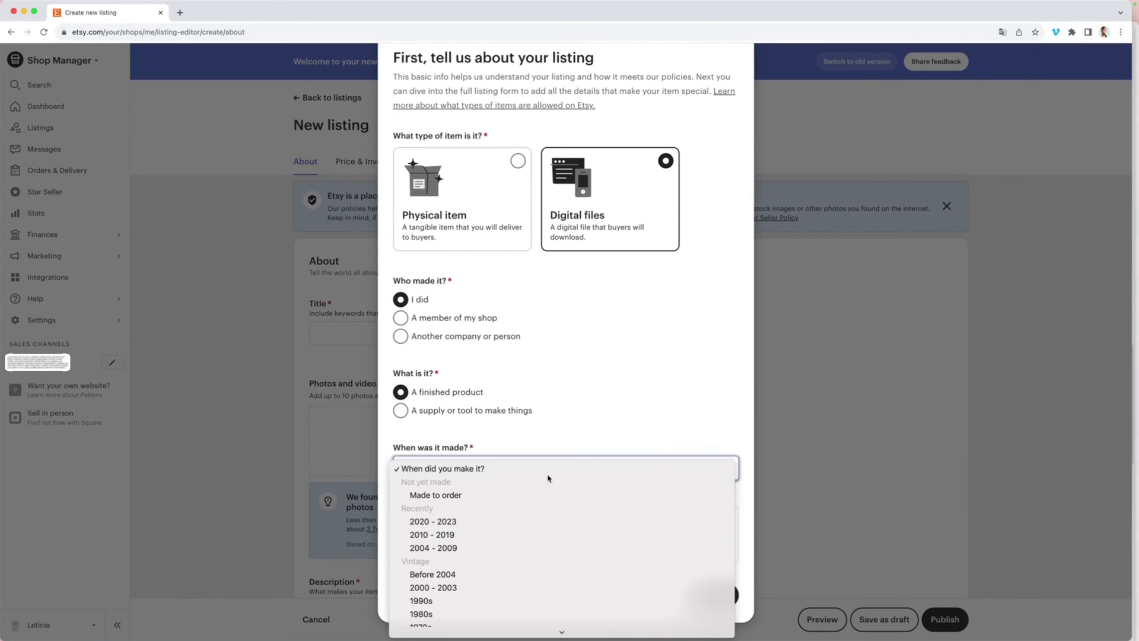
{"action": "left_click", "coordinate": [560, 521]}
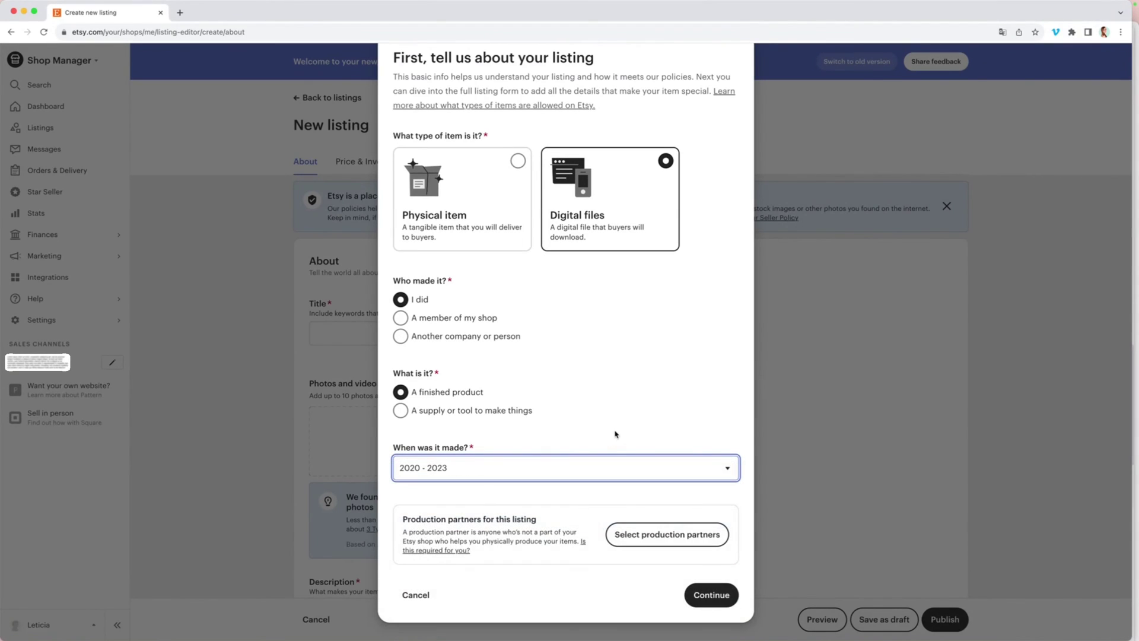
{"action": "left_click", "coordinate": [727, 601]}
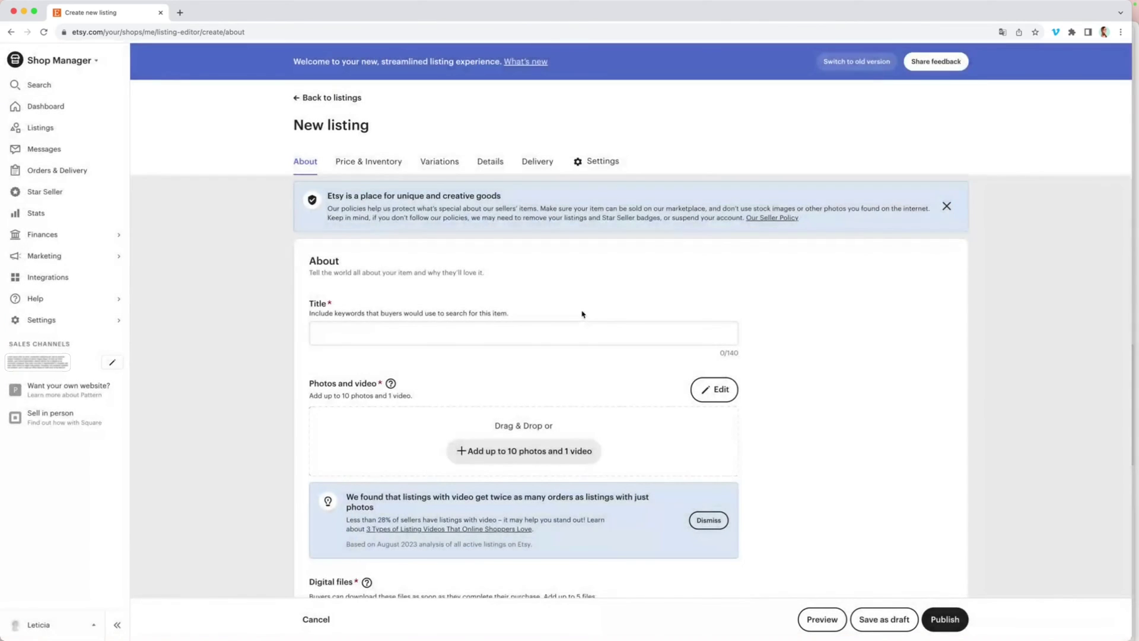
Title the listing 'Notion Template for ADHD Students, Finance Planner, Meal Planner, Travel Planner, Digital Agenda'.
{"action": "scroll", "coordinate": [582, 315], "scroll_direction": "down", "scroll_amount": 2}
{"action": "left_click", "coordinate": [451, 287]}
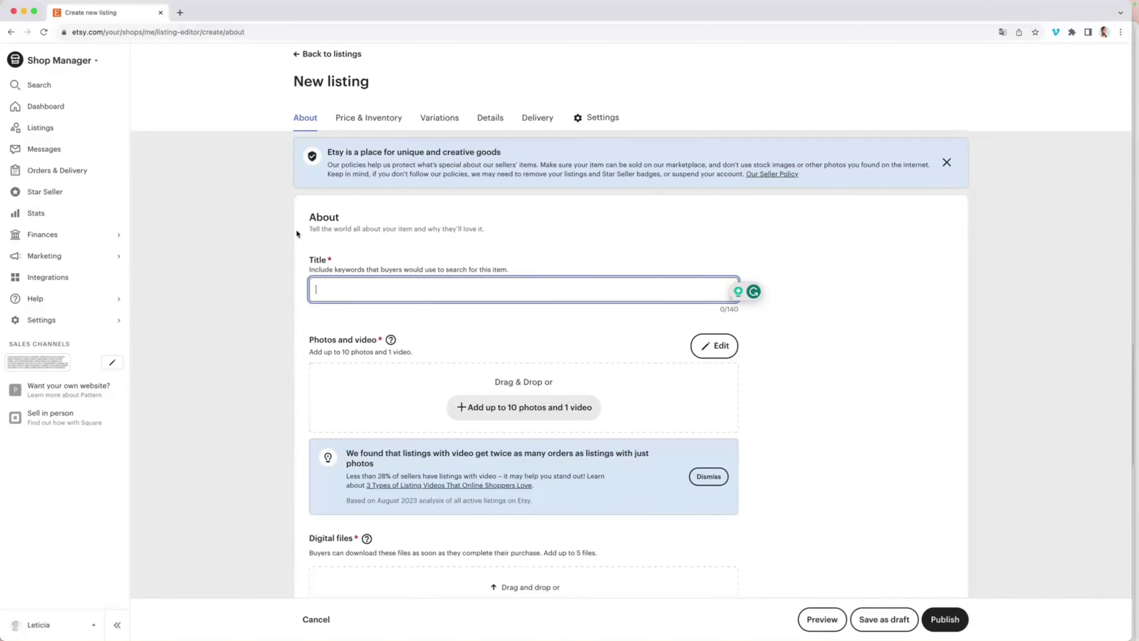
{"action": "type", "text": "Notion Template for ADHD Students, Finance Planne"}
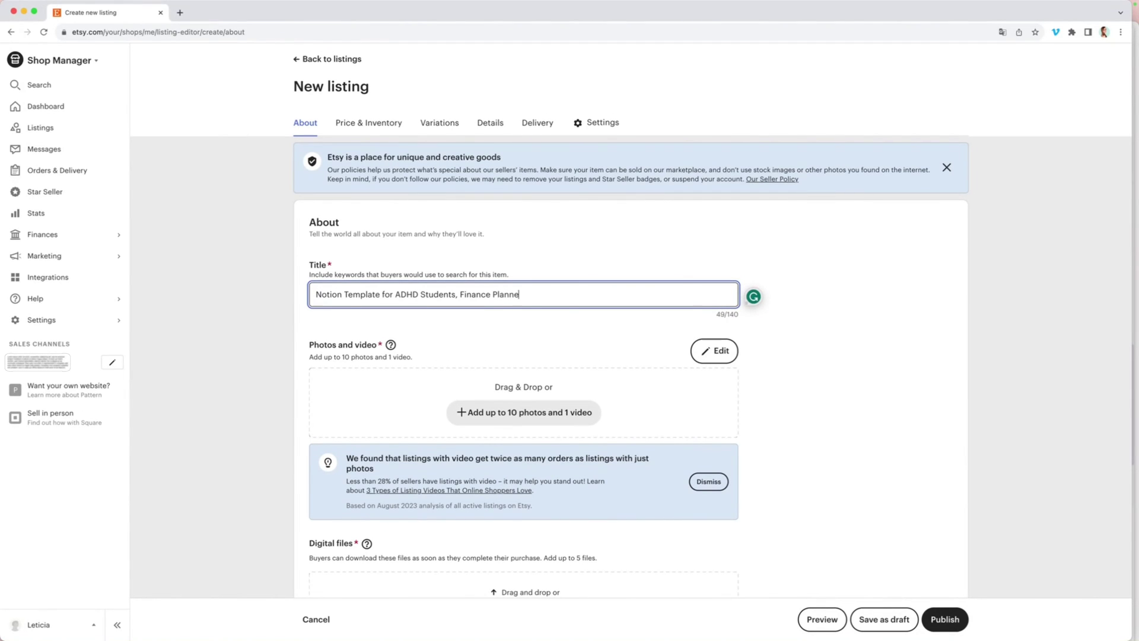
{"action": "type", "text": "r, Meal Planner, Travel Plane"}
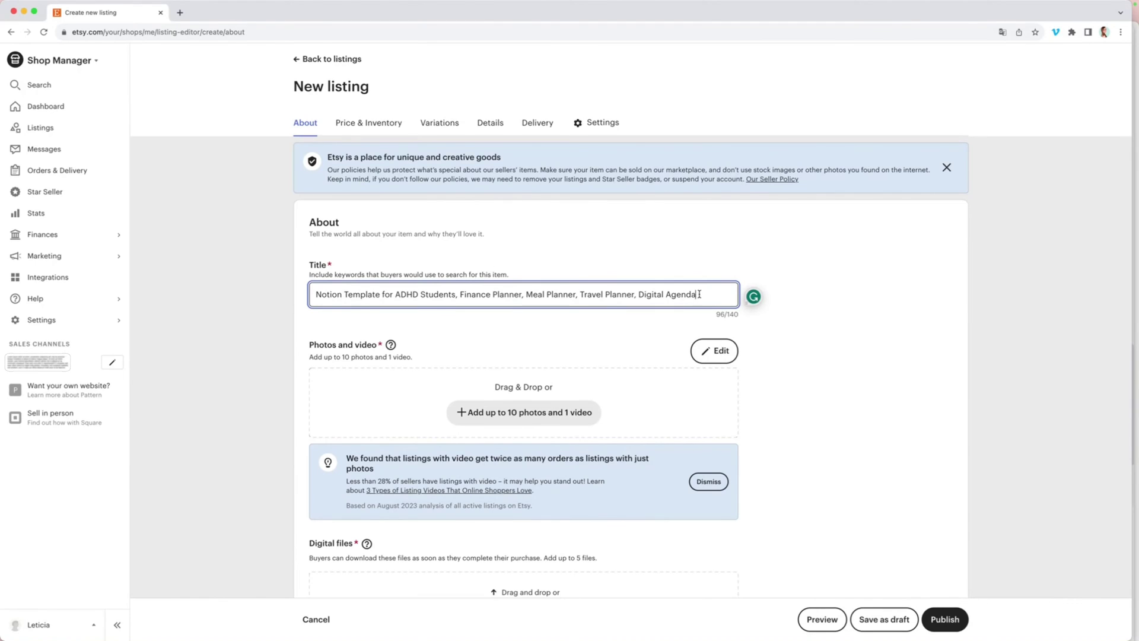
{"action": "left_click_drag", "start_coordinate": [740, 319], "coordinate": [731, 314]}
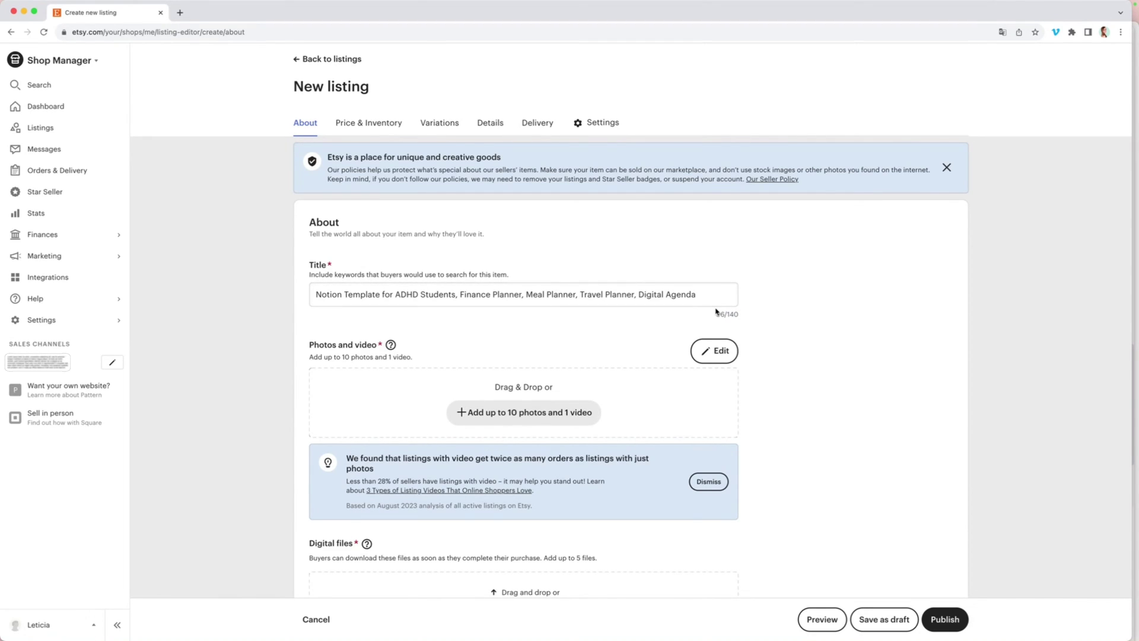
{"action": "scroll", "coordinate": [615, 295], "scroll_direction": "down", "scroll_amount": 2}
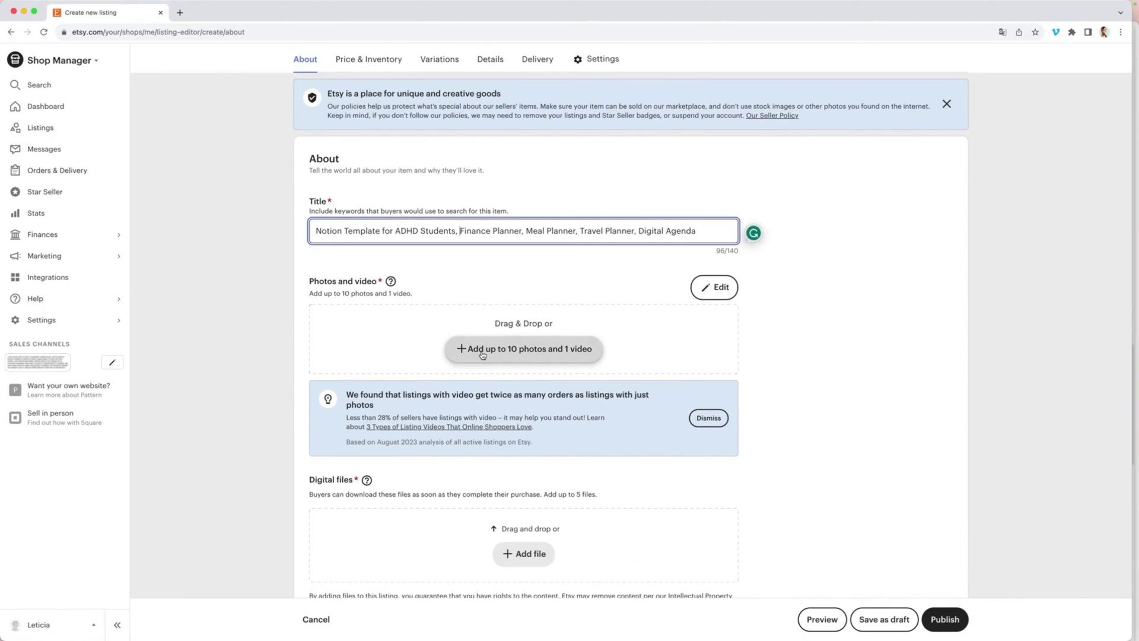
Upload 3.png and 2.png from the Etsy Listing Template Kit folder as listing photos.
{"action": "left_click", "coordinate": [482, 351]}
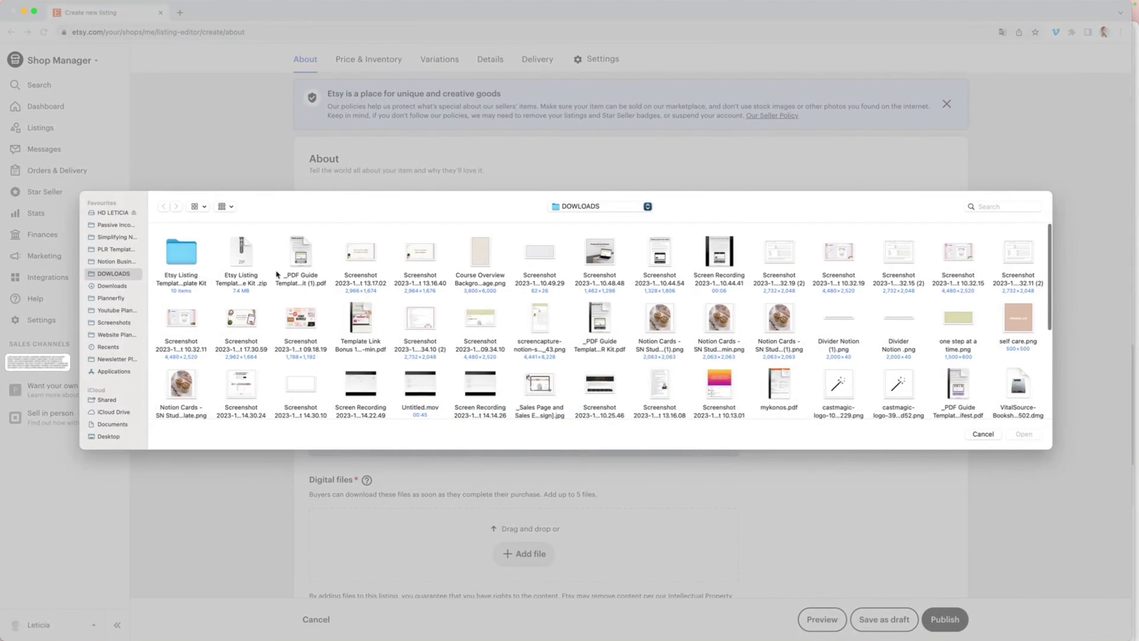
{"action": "double_click", "coordinate": [185, 253]}
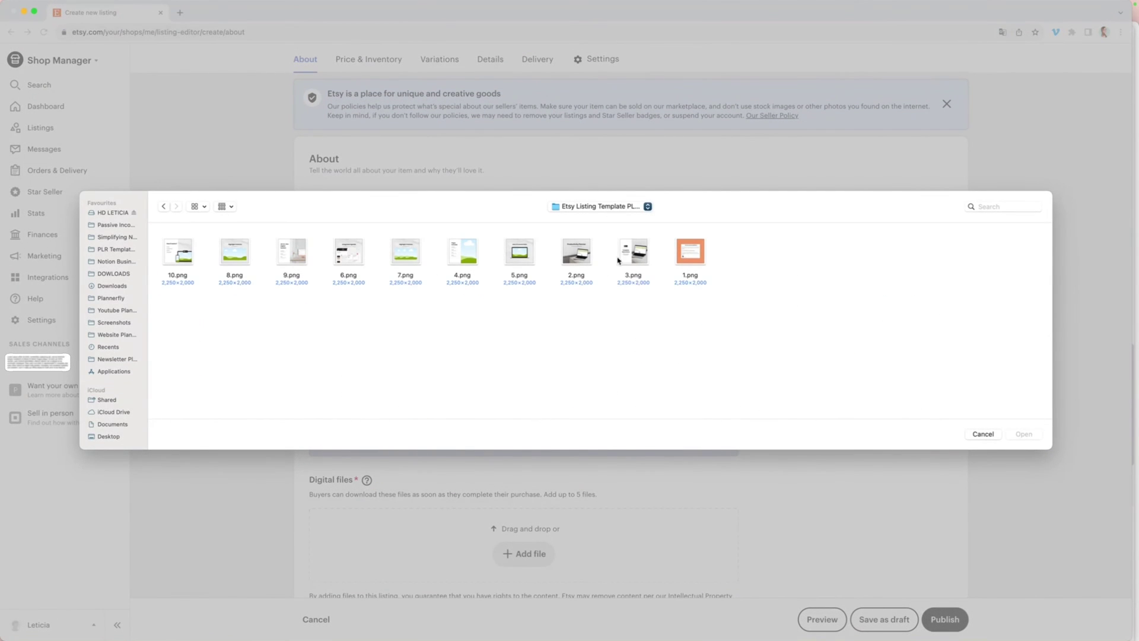
{"action": "left_click", "coordinate": [620, 255]}
{"action": "left_click", "coordinate": [566, 259], "text": "shift"}
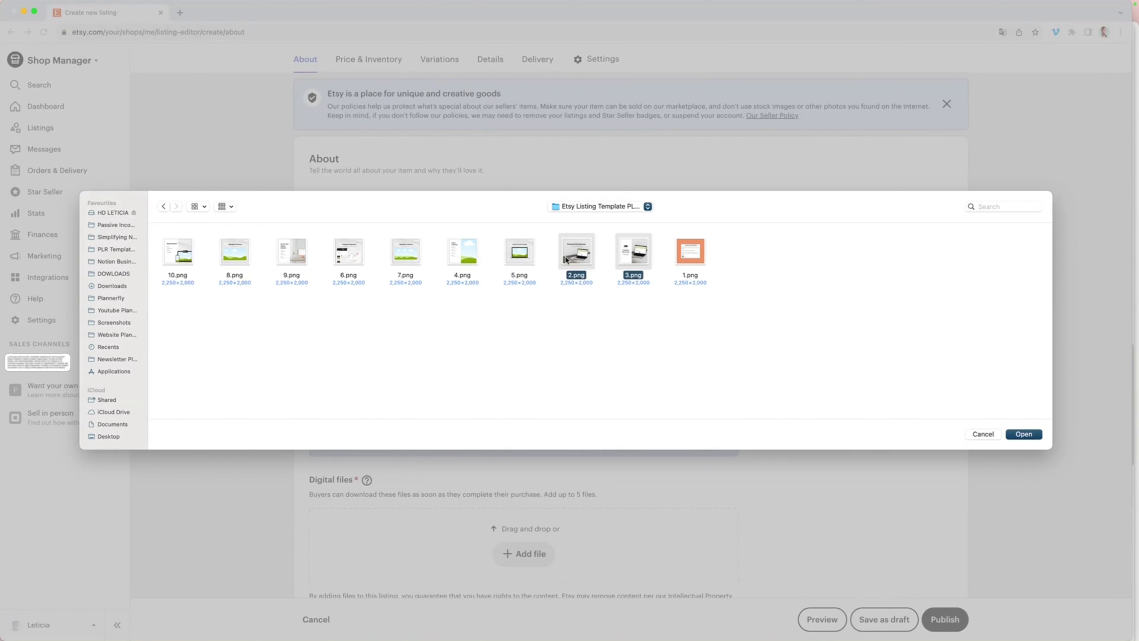
{"action": "key", "text": "Return"}
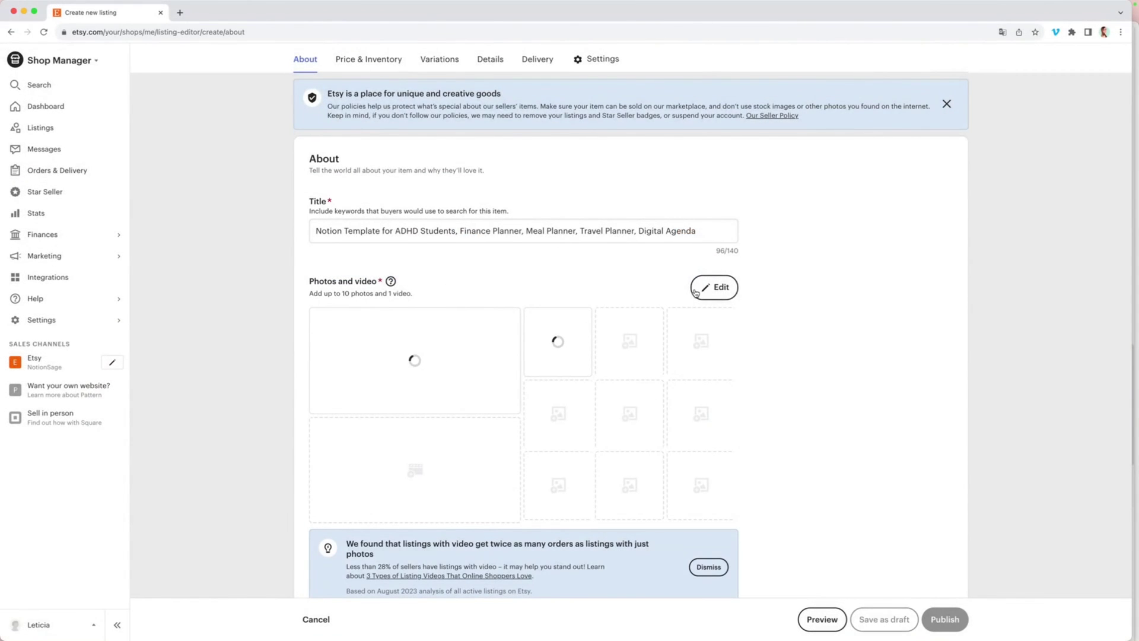
Add 6.png as a third photo and review the Productivity Planner and Integrated Agenda images.
{"action": "left_click", "coordinate": [487, 310]}
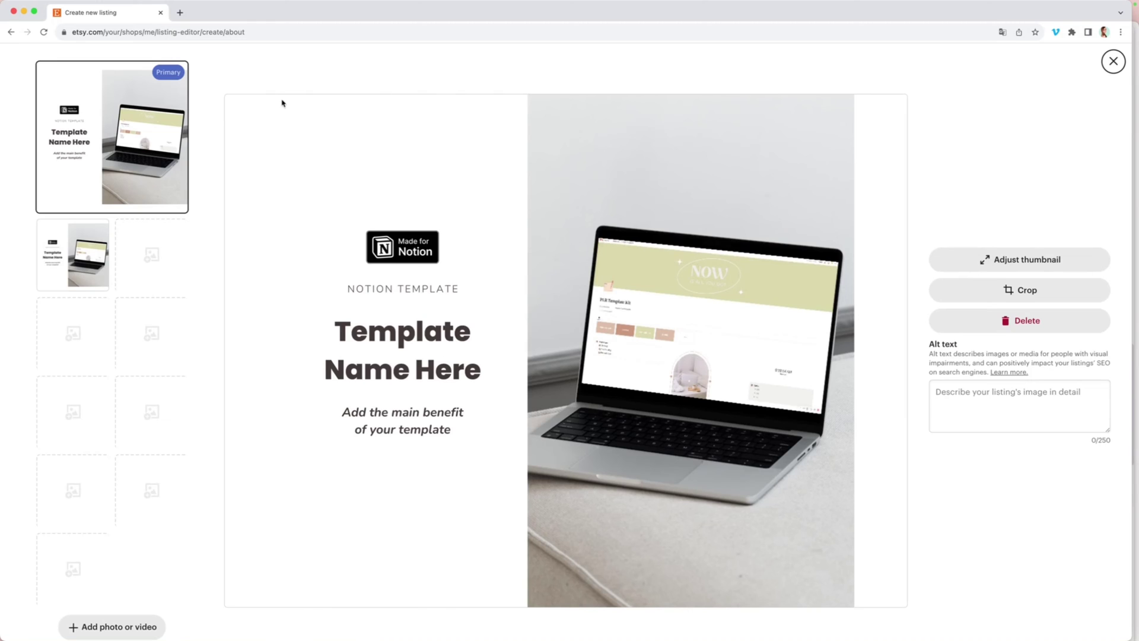
{"action": "left_click", "coordinate": [84, 293]}
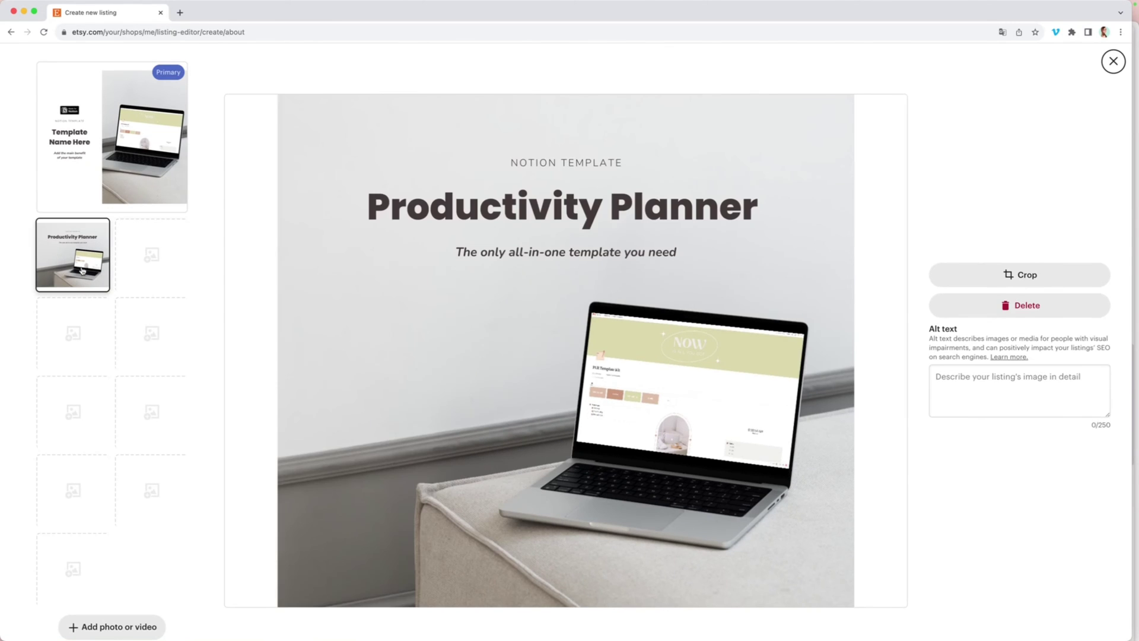
{"action": "left_click", "coordinate": [133, 262]}
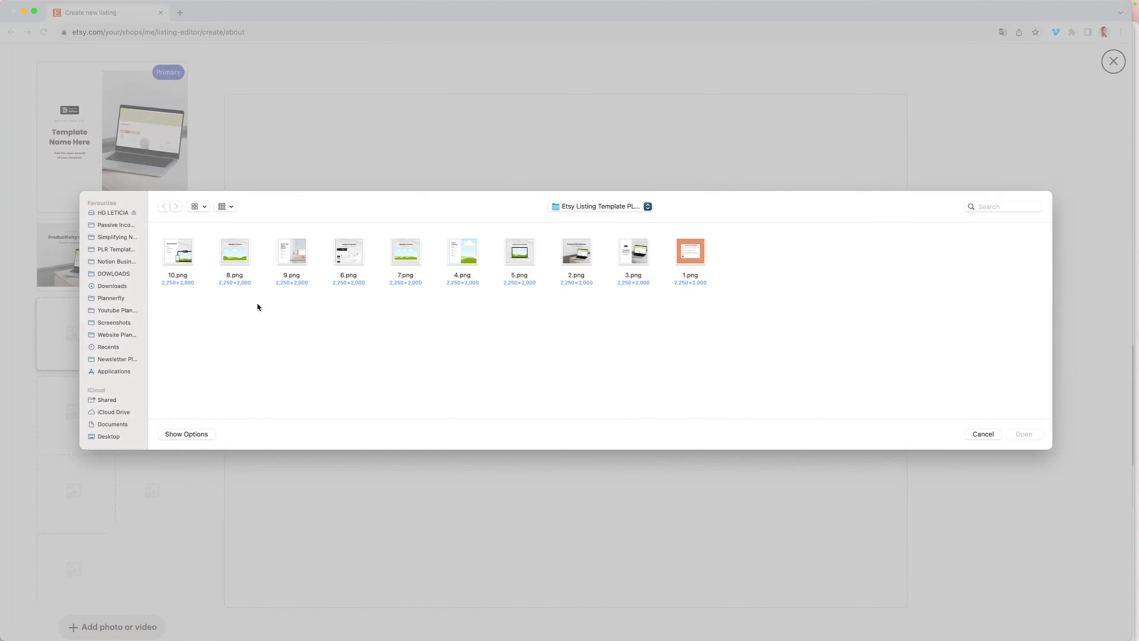
{"action": "double_click", "coordinate": [350, 252]}
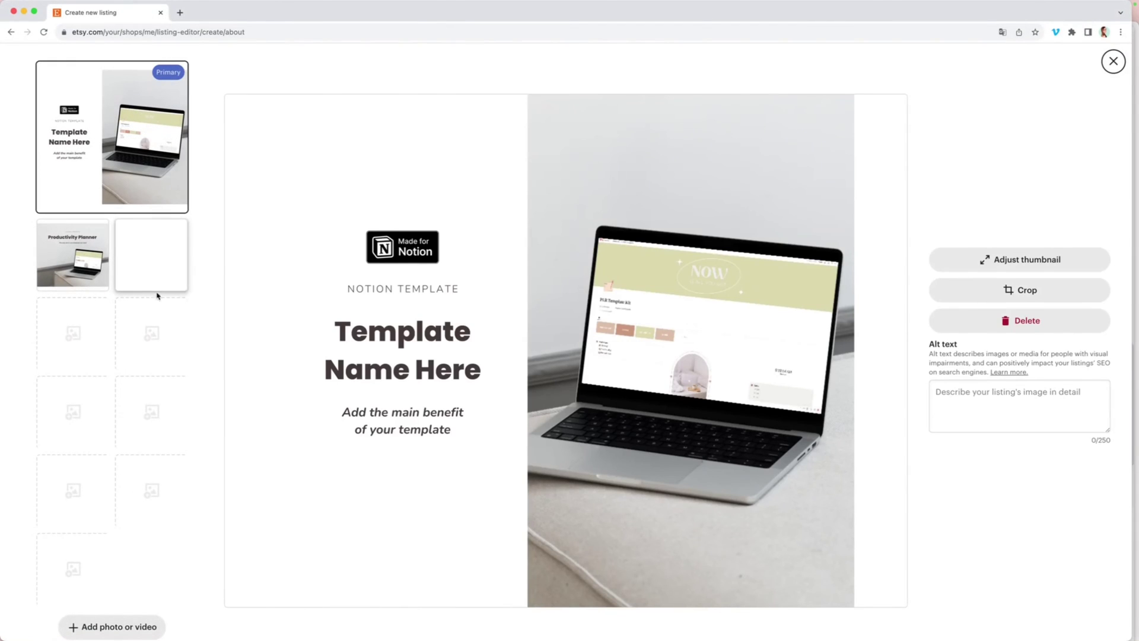
{"action": "left_click", "coordinate": [132, 253]}
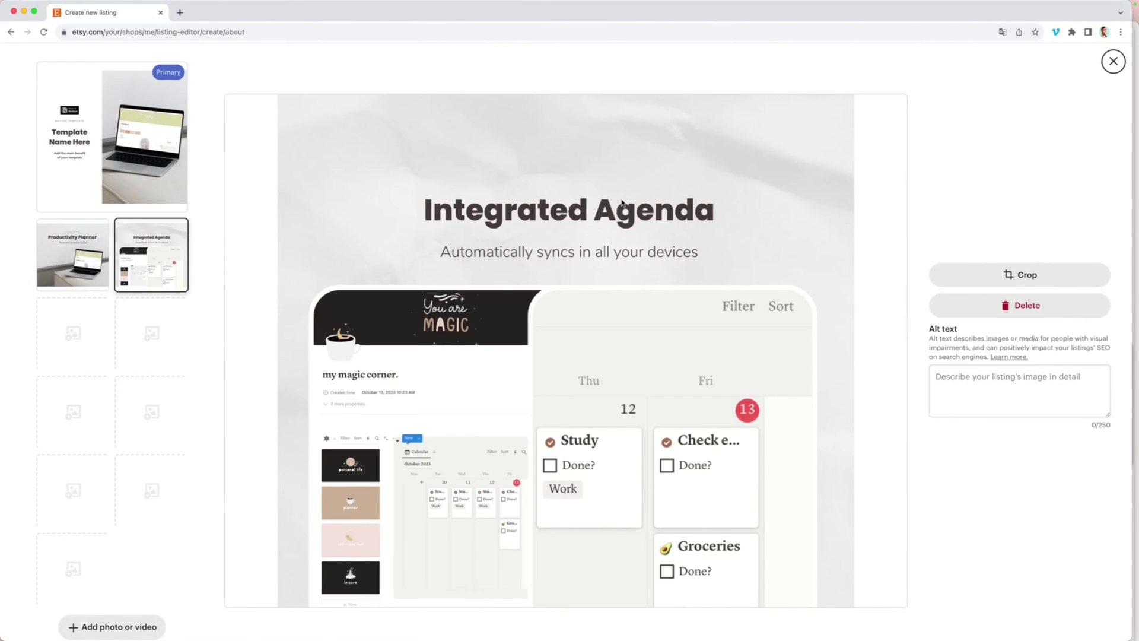
{"action": "left_click", "coordinate": [150, 120]}
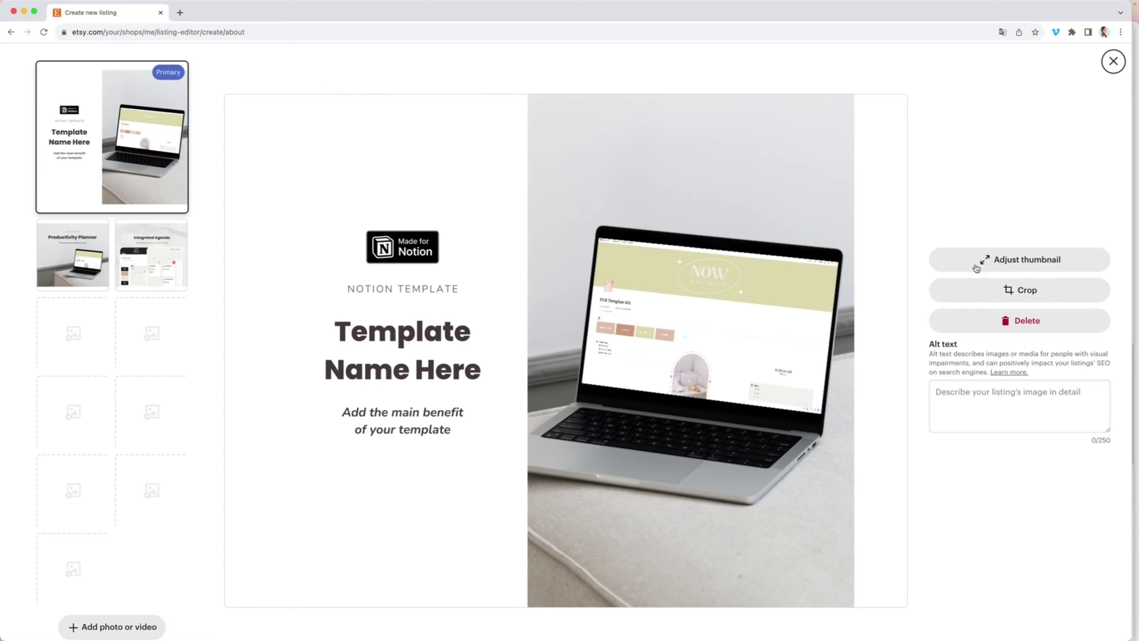
Give the main photo the alt text 'Notion Template for ADHD, macbook with a Notion Template, light green.'.
{"action": "left_click", "coordinate": [935, 390]}
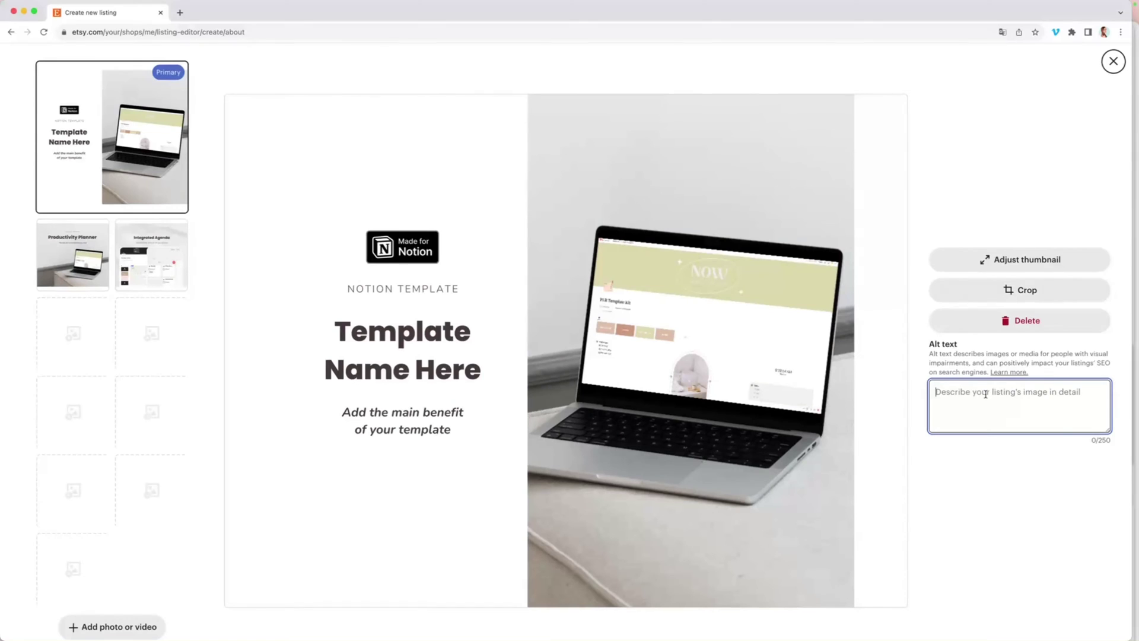
{"action": "type", "text": "Notion Template for ADHD, macbook with a Notion Template,"}
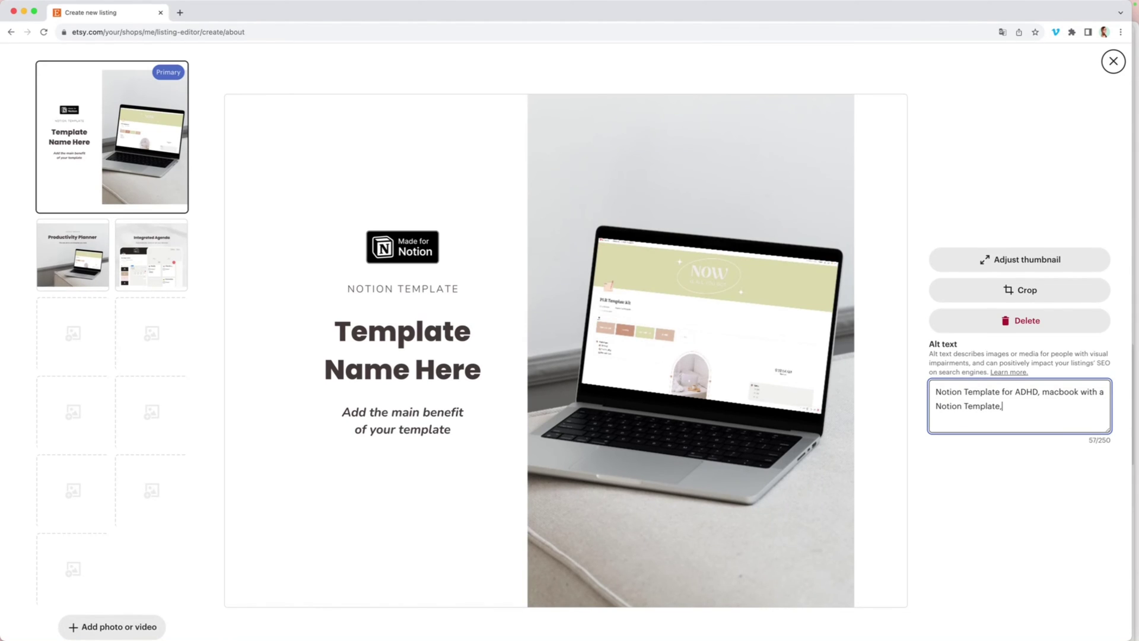
{"action": "type", "text": " ligh"}
{"action": "key", "text": "BackSpace"}
{"action": "type", "text": "ght"}
Zoom in three steps and reposition the main photo's thumbnail crop.
{"action": "left_click", "coordinate": [1014, 258]}
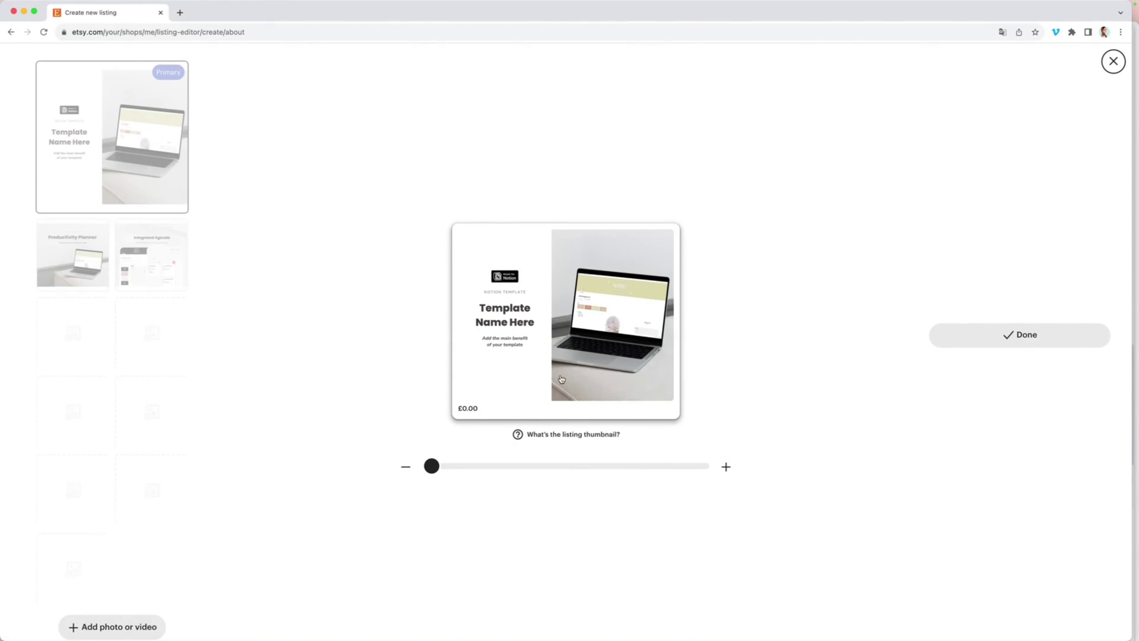
{"action": "scroll", "coordinate": [493, 297], "scroll_direction": "down", "scroll_amount": 1}
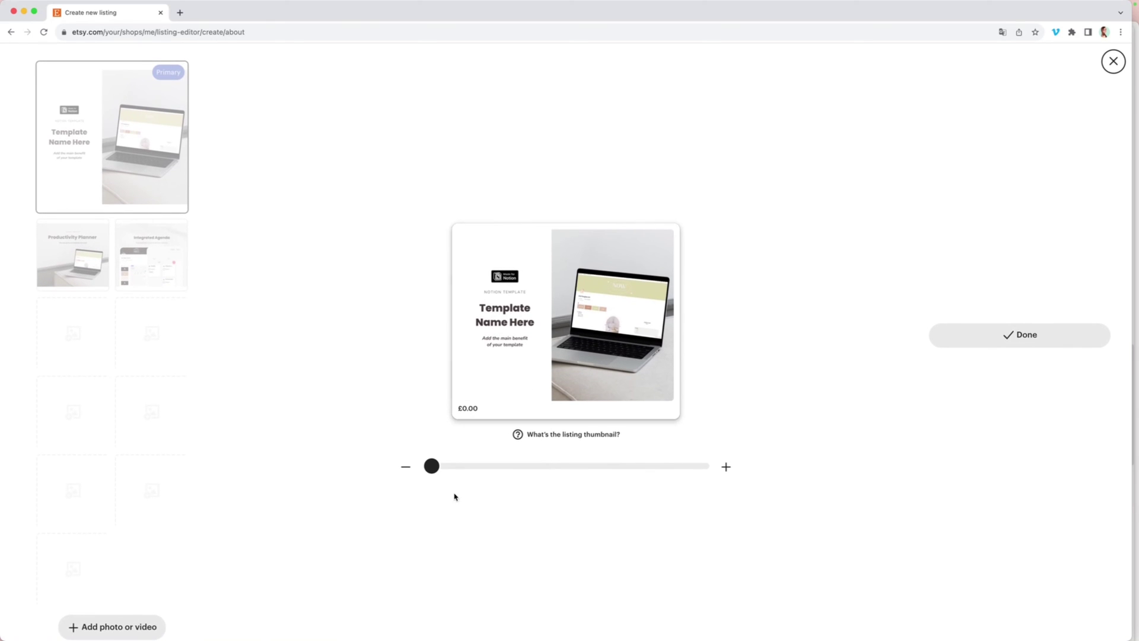
{"action": "left_click", "coordinate": [726, 467]}
{"action": "left_click", "coordinate": [726, 467]}
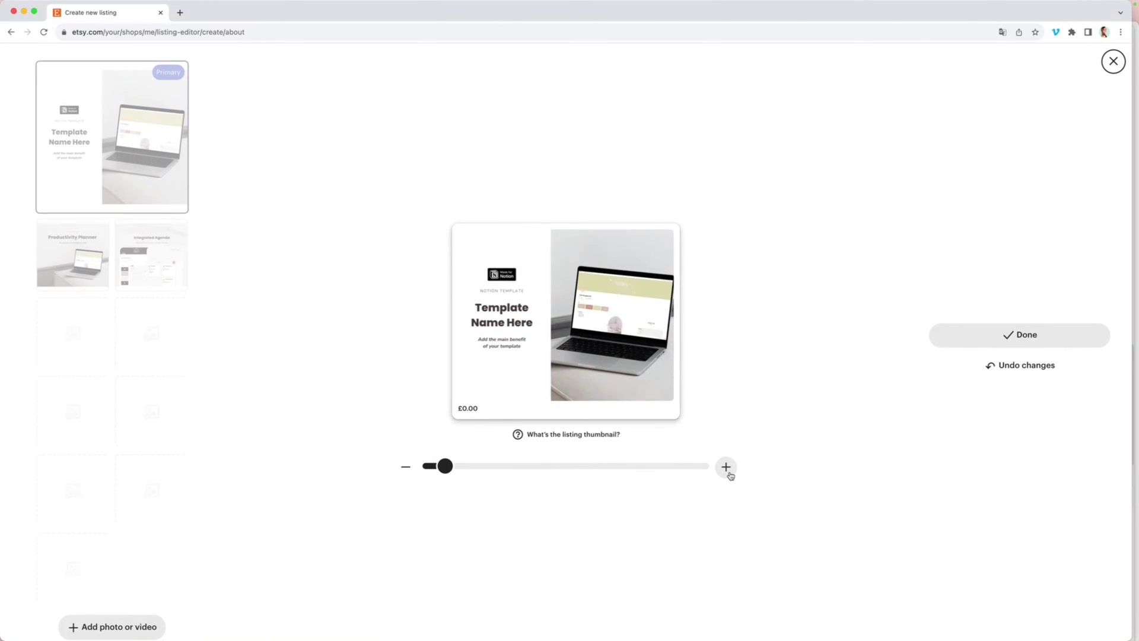
{"action": "left_click", "coordinate": [726, 467]}
{"action": "left_click_drag", "start_coordinate": [618, 401], "coordinate": [612, 407]}
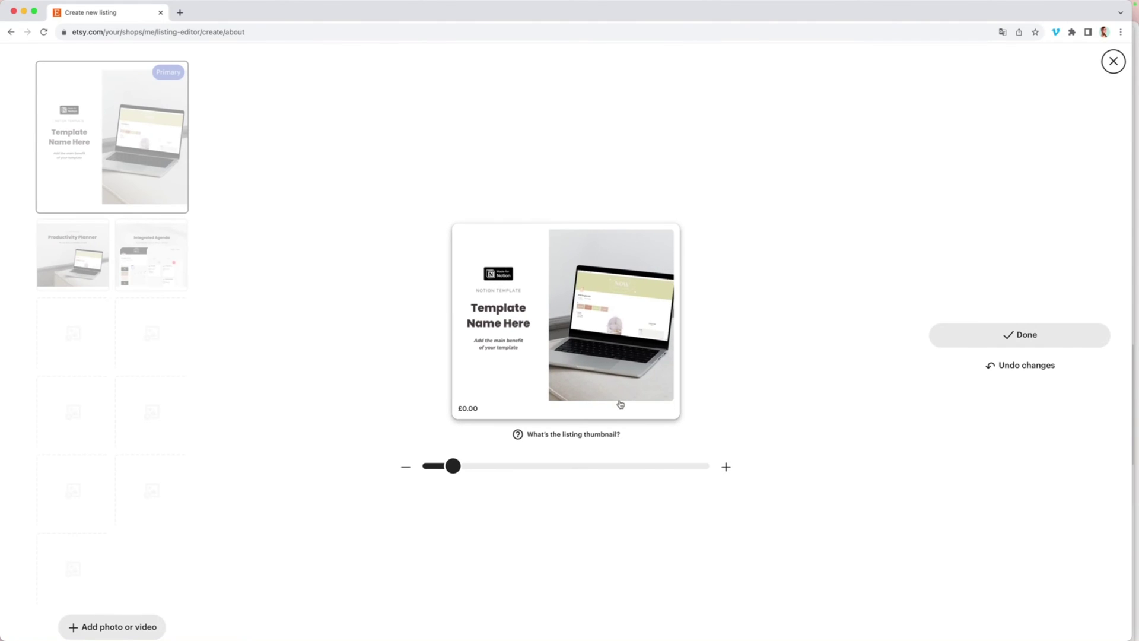
{"action": "left_click", "coordinate": [1025, 333]}
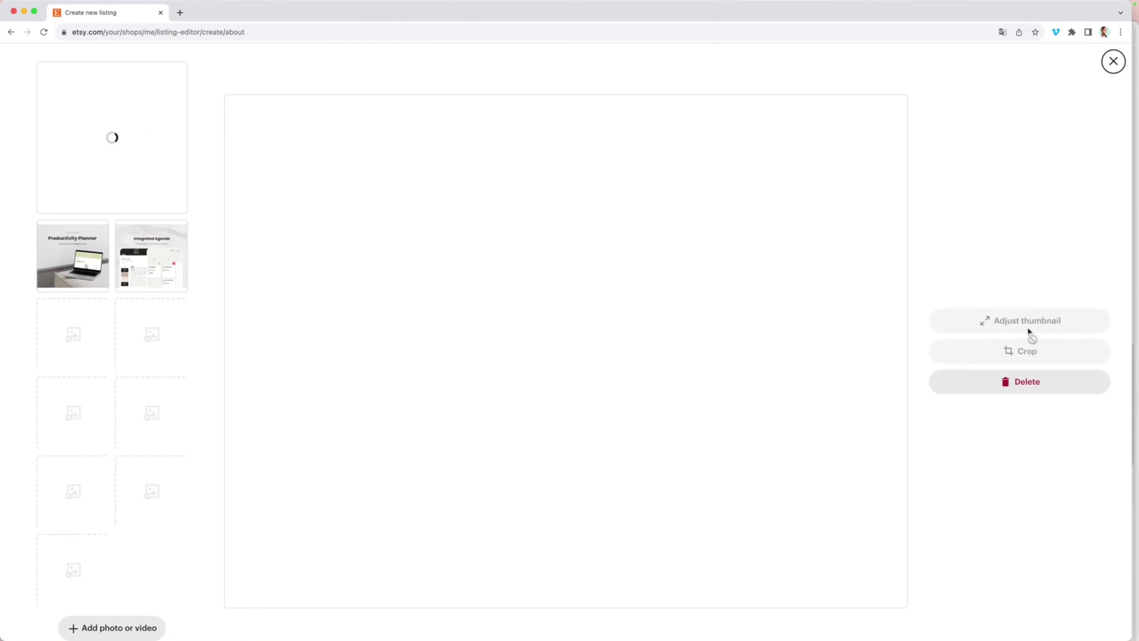
Keep the photo edits and apply them to return to the listing form.
{"action": "left_click", "coordinate": [1112, 61]}
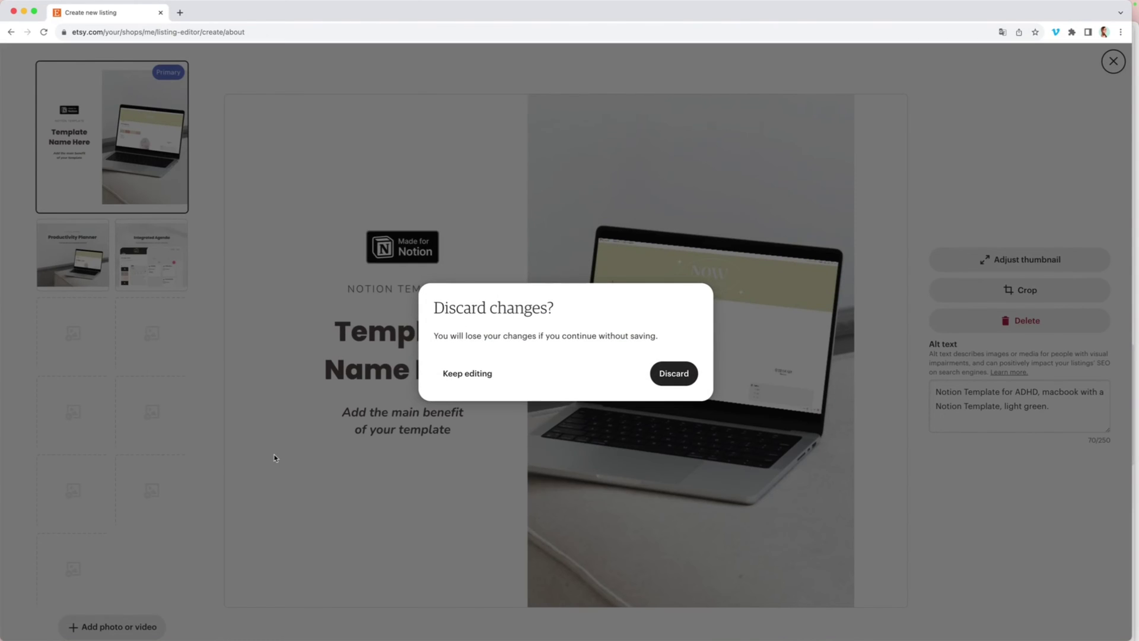
{"action": "left_click", "coordinate": [468, 382]}
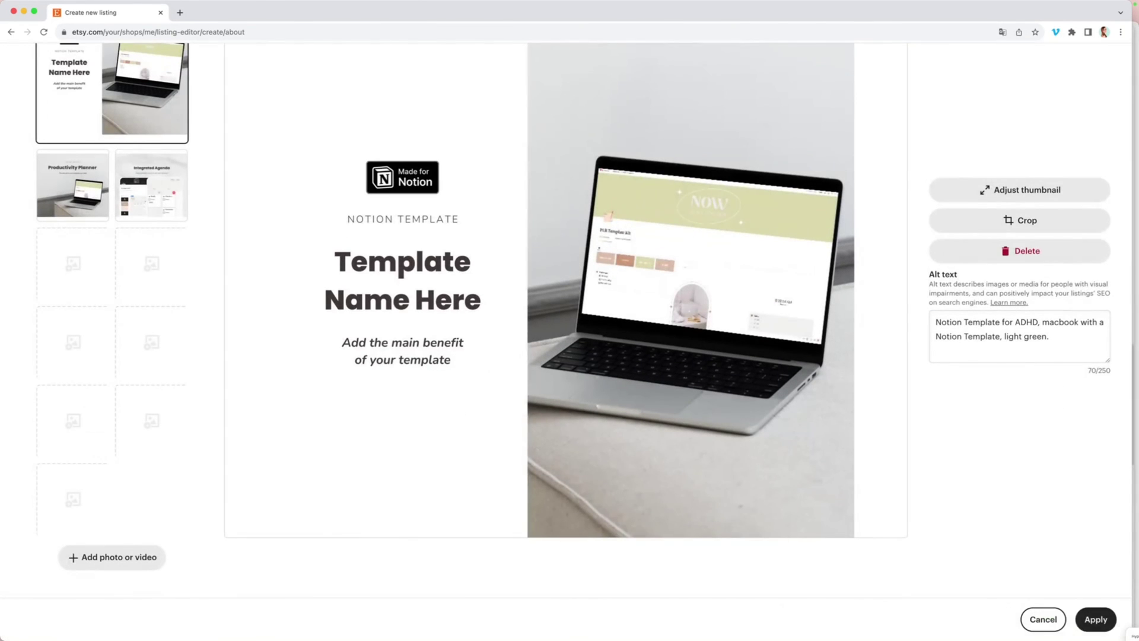
{"action": "left_click", "coordinate": [1096, 619]}
{"action": "scroll", "coordinate": [290, 316], "scroll_direction": "down", "scroll_amount": 3}
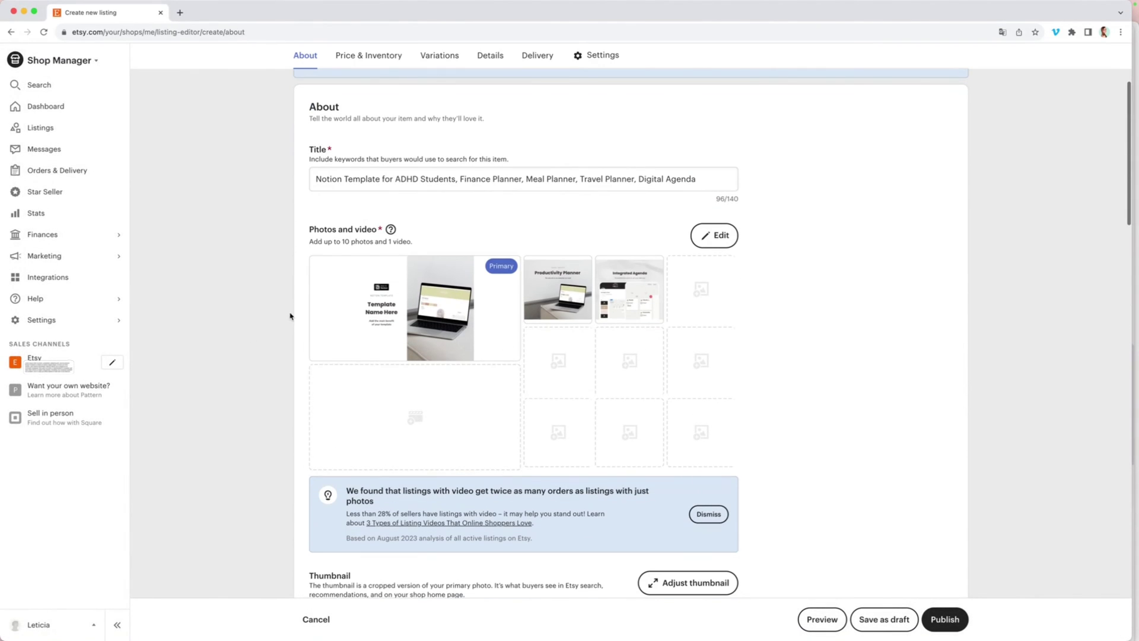
Upload the PDF guide from Downloads as a digital file, which gets rejected for its file name.
{"action": "scroll", "coordinate": [408, 274], "scroll_direction": "down", "scroll_amount": 3}
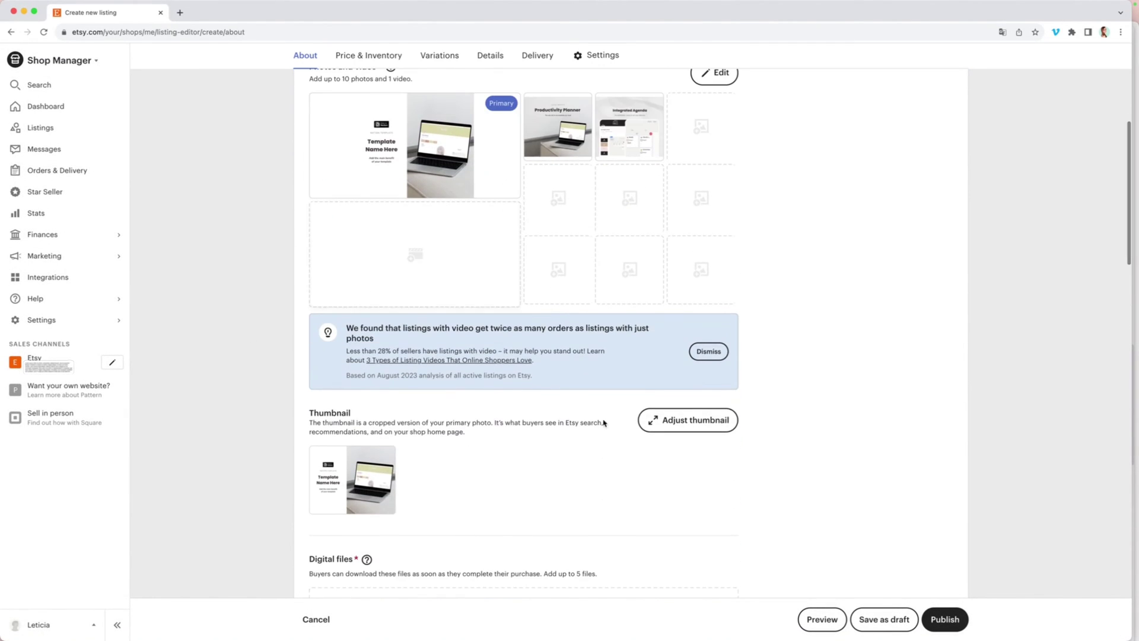
{"action": "scroll", "coordinate": [603, 422], "scroll_direction": "down", "scroll_amount": 2}
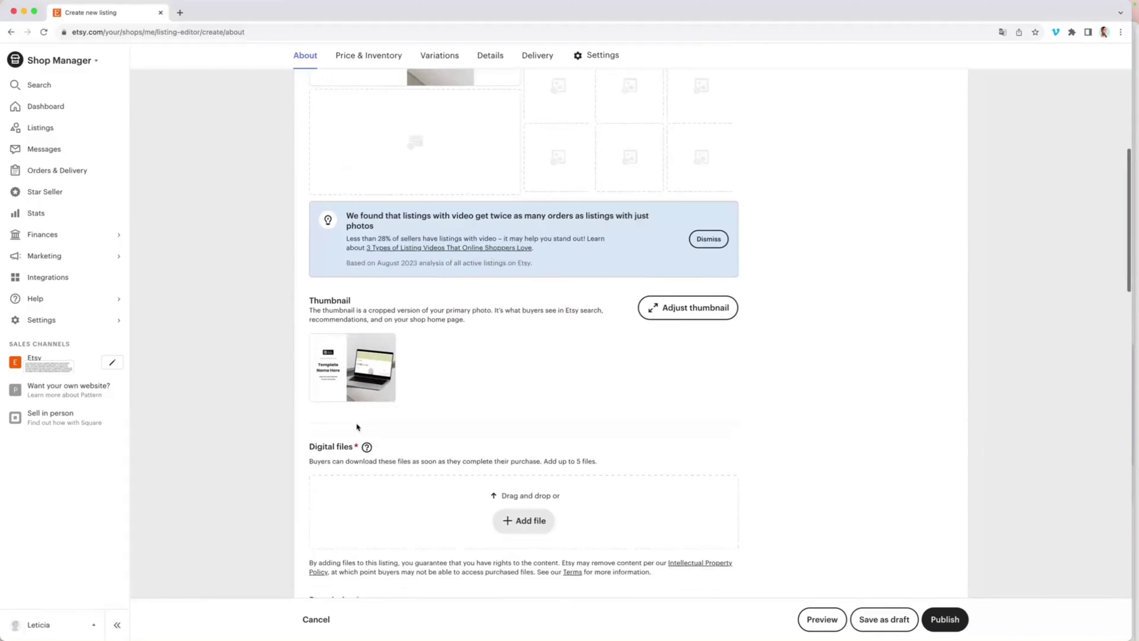
{"action": "scroll", "coordinate": [356, 427], "scroll_direction": "down", "scroll_amount": 2}
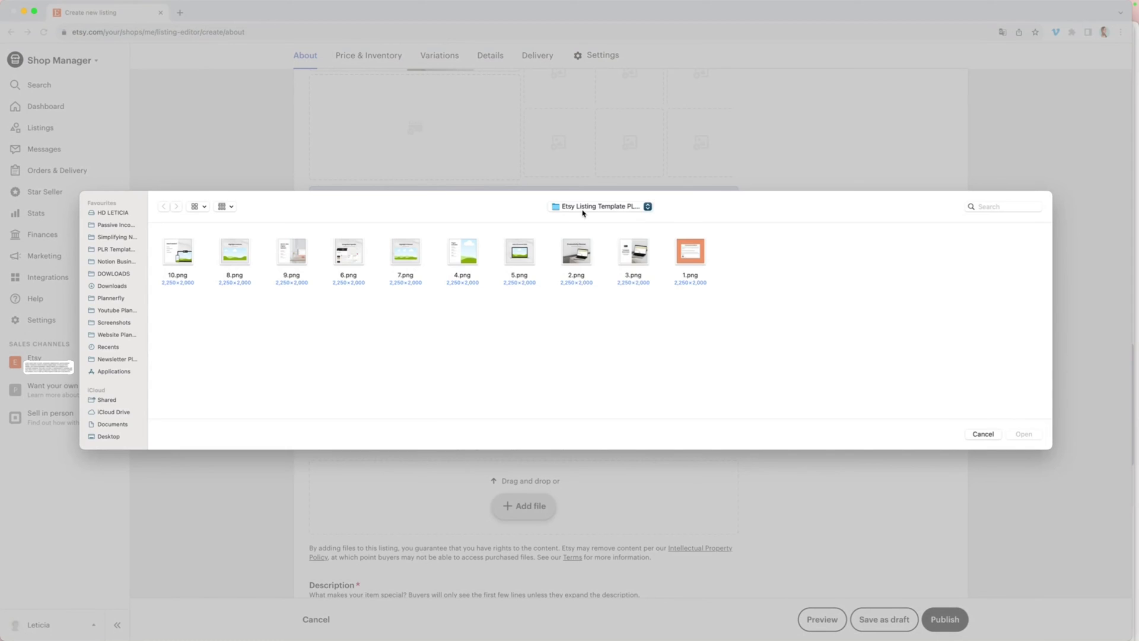
{"action": "left_click", "coordinate": [583, 211]}
{"action": "left_click", "coordinate": [581, 217]}
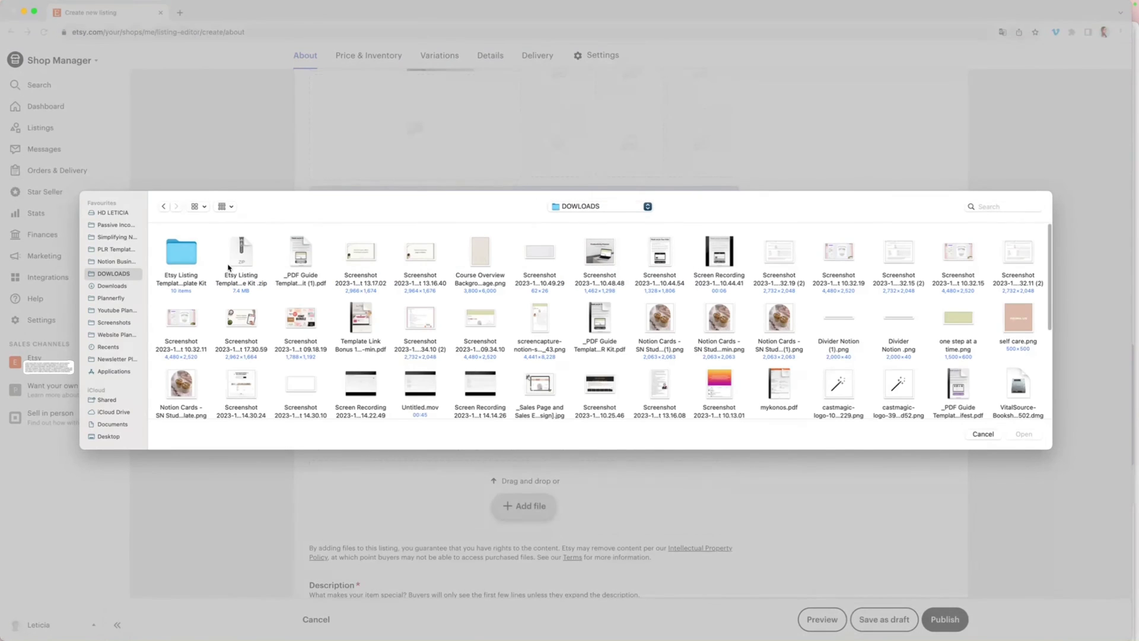
{"action": "left_click", "coordinate": [302, 253]}
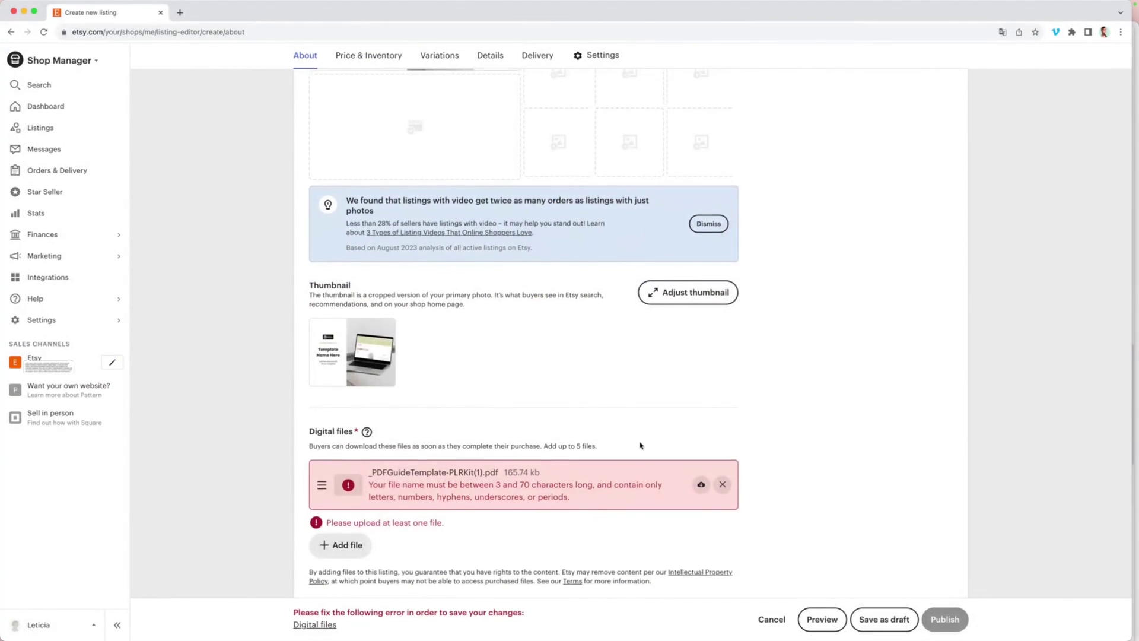
{"action": "scroll", "coordinate": [640, 445], "scroll_direction": "down", "scroll_amount": 3}
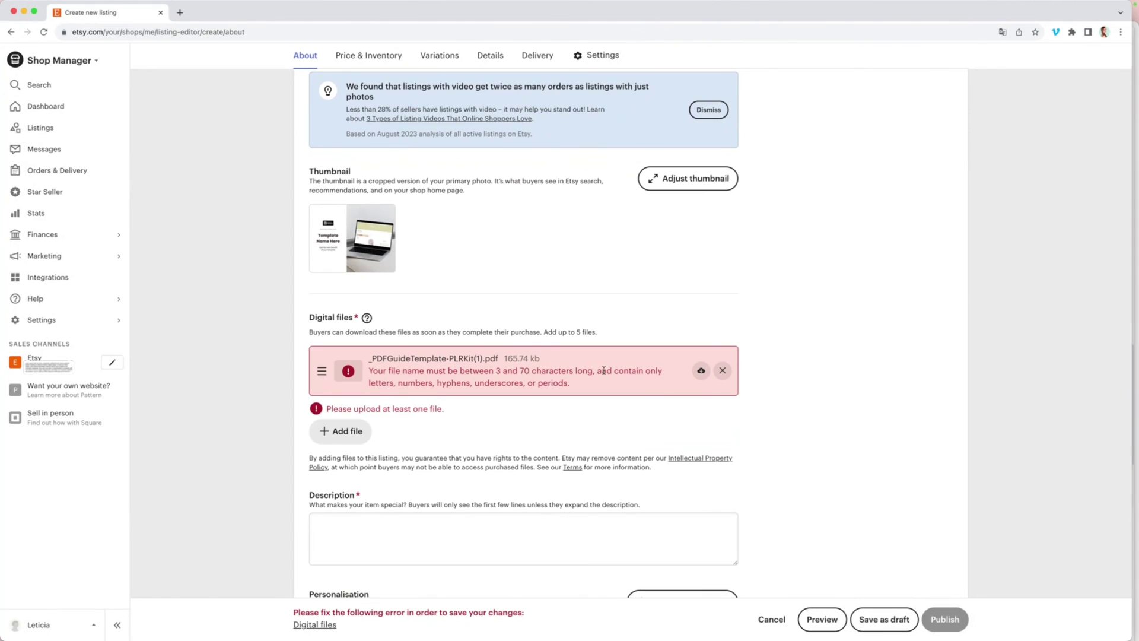
{"action": "left_click_drag", "start_coordinate": [603, 370], "coordinate": [461, 368]}
{"action": "left_click", "coordinate": [562, 365]}
Upload ADHDplanner.pdf instead and remove the rejected PDF.
{"action": "left_click", "coordinate": [329, 432]}
{"action": "left_click", "coordinate": [299, 252]}
{"action": "double_click", "coordinate": [300, 252]}
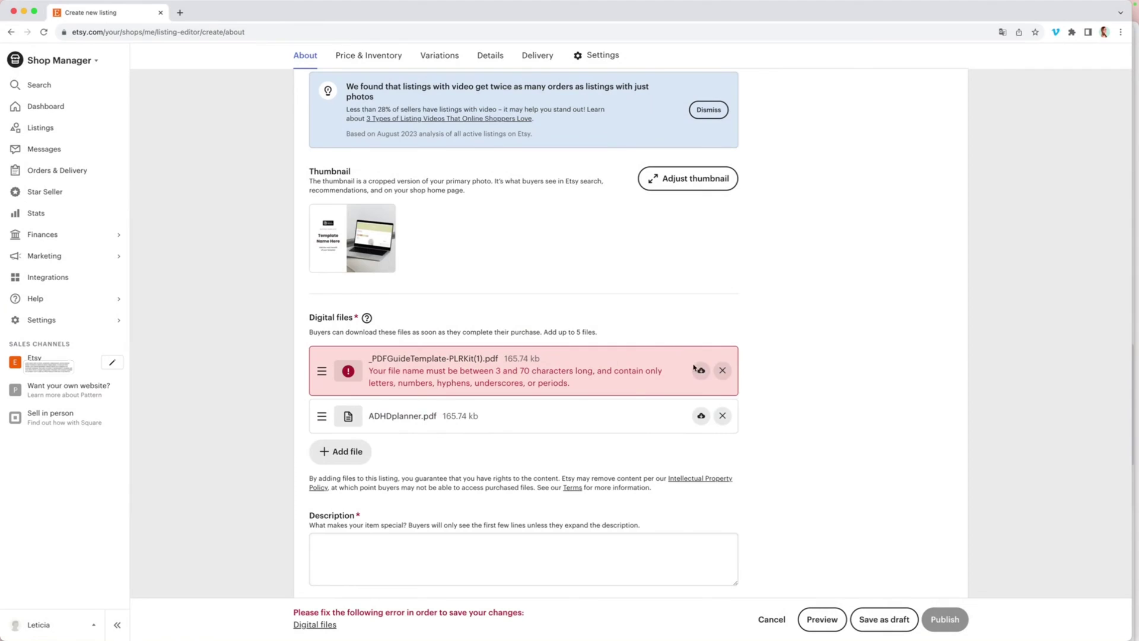
{"action": "left_click", "coordinate": [722, 370]}
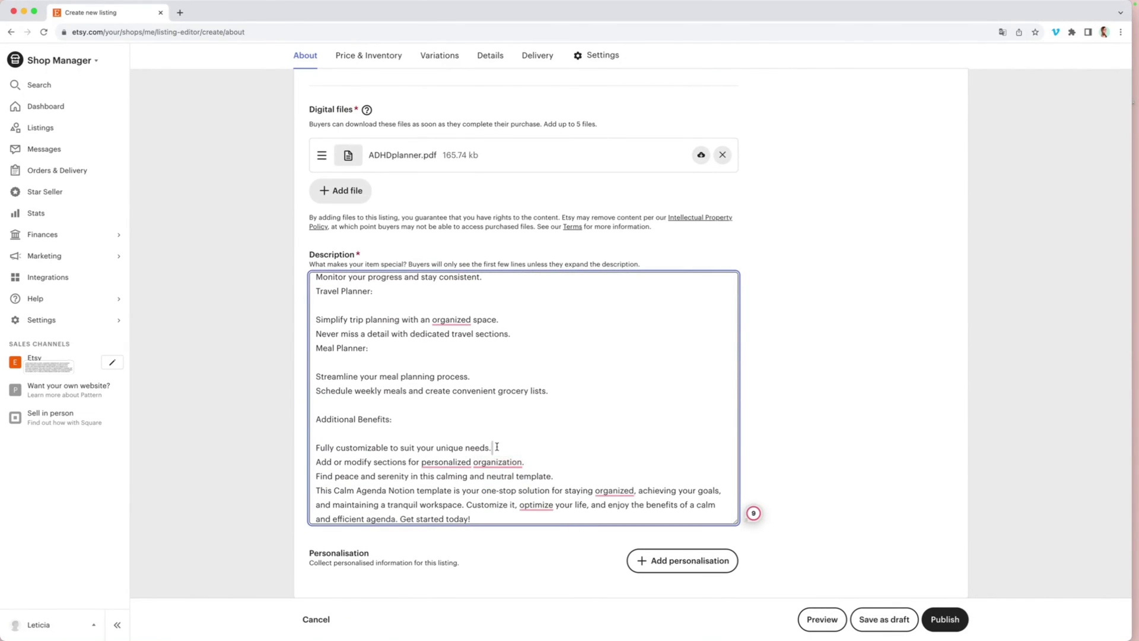
Dash-bullet the 'Add or modify' and 'Find peace' lines and add blank lines around them.
{"action": "key", "text": "Return"}
{"action": "scroll", "coordinate": [492, 457], "scroll_direction": "down", "scroll_amount": 2}
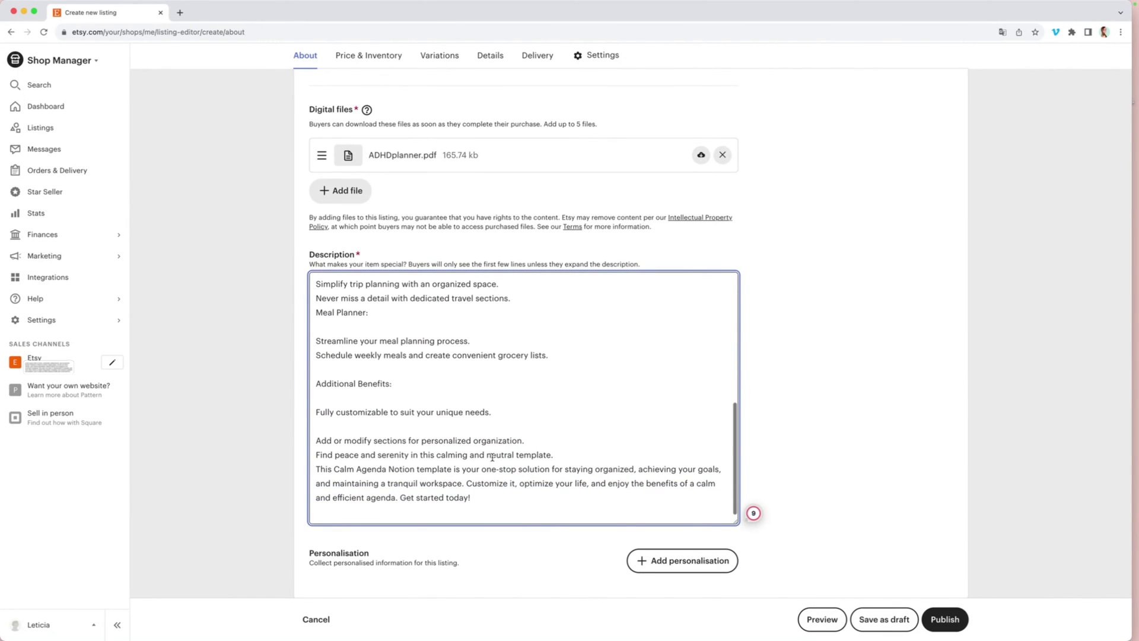
{"action": "left_click", "coordinate": [299, 443]}
{"action": "type", "text": "-"}
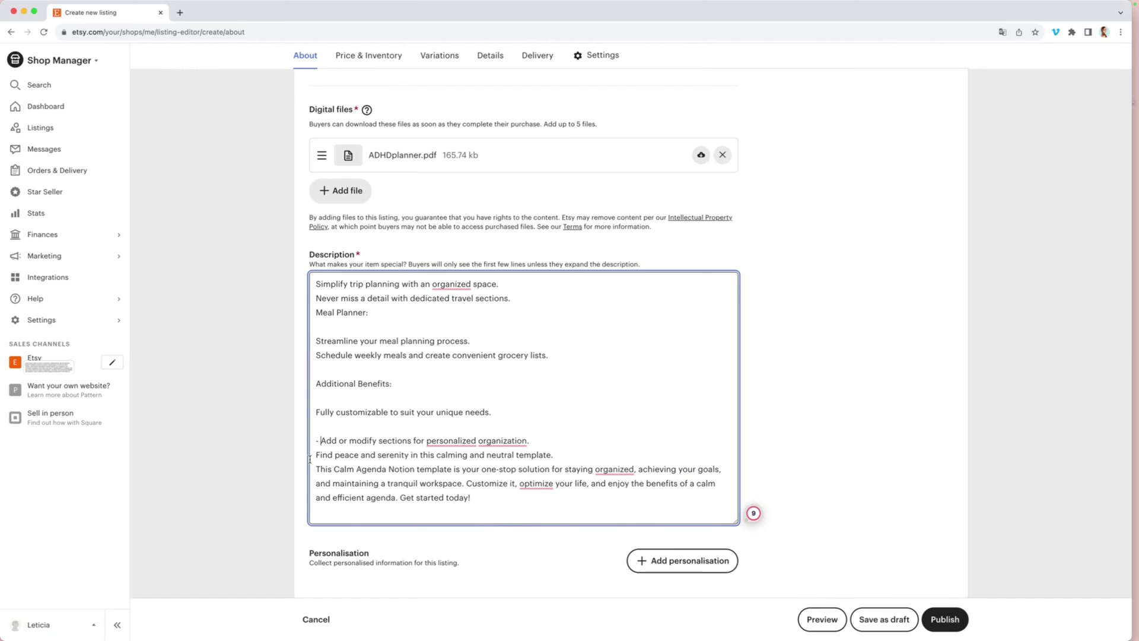
{"action": "left_click", "coordinate": [315, 455]}
{"action": "type", "text": "-"}
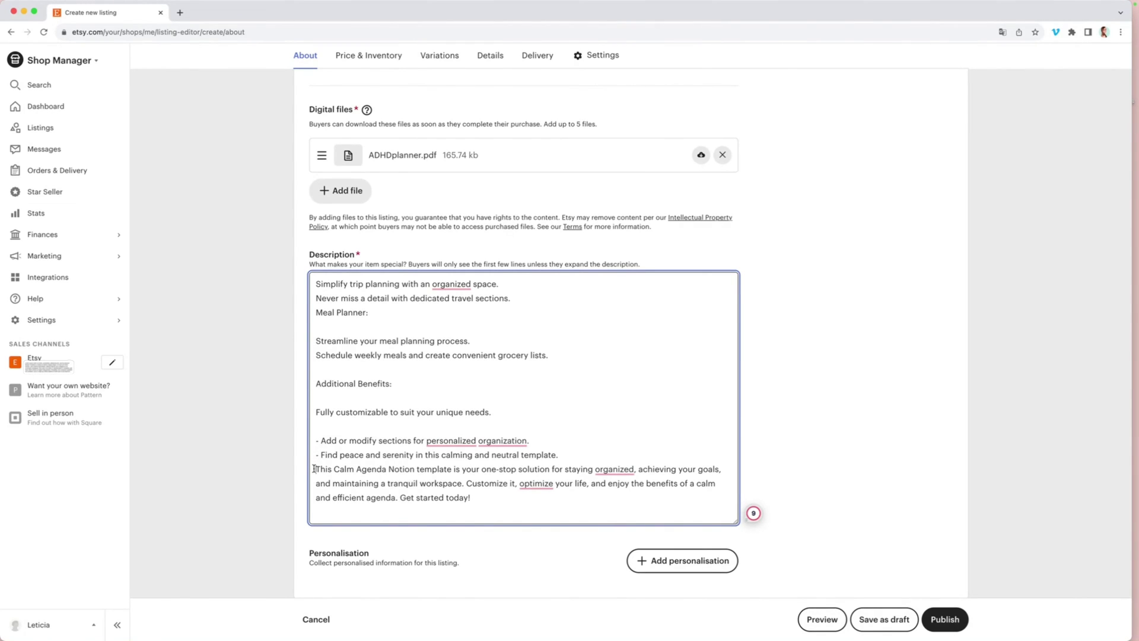
{"action": "key", "text": "Return"}
{"action": "right_click", "coordinate": [451, 440]}
{"action": "left_click", "coordinate": [457, 470]}
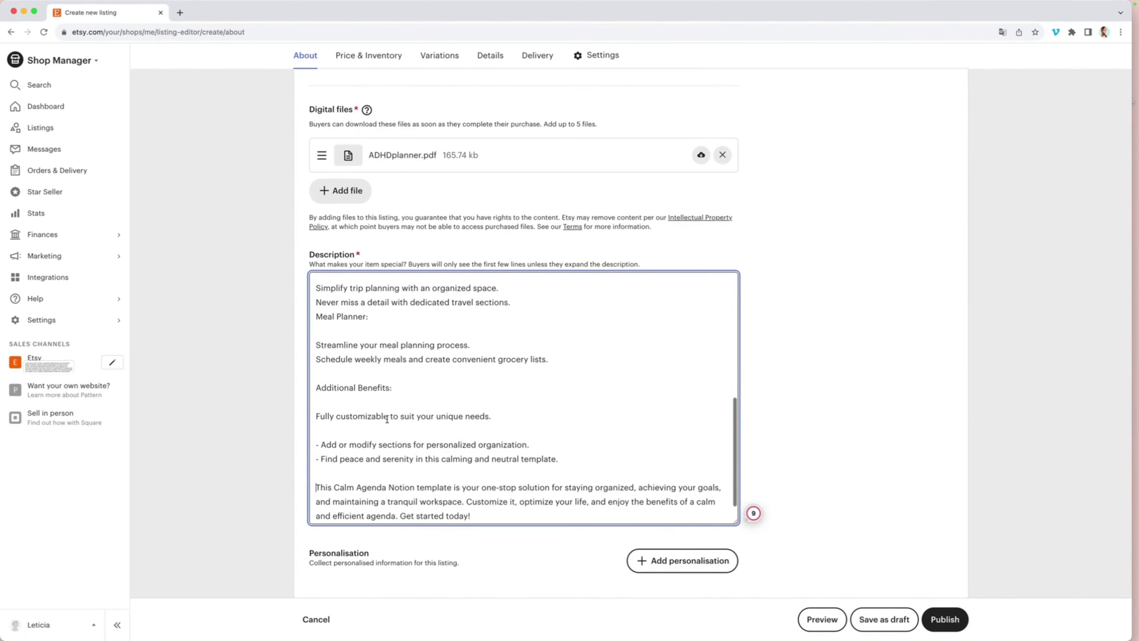
Dash-bullet the 'Fully customizable' line and even out blank lines around Meal Planner and Travel Planner.
{"action": "left_click", "coordinate": [309, 425]}
{"action": "key", "text": "BackSpace"}
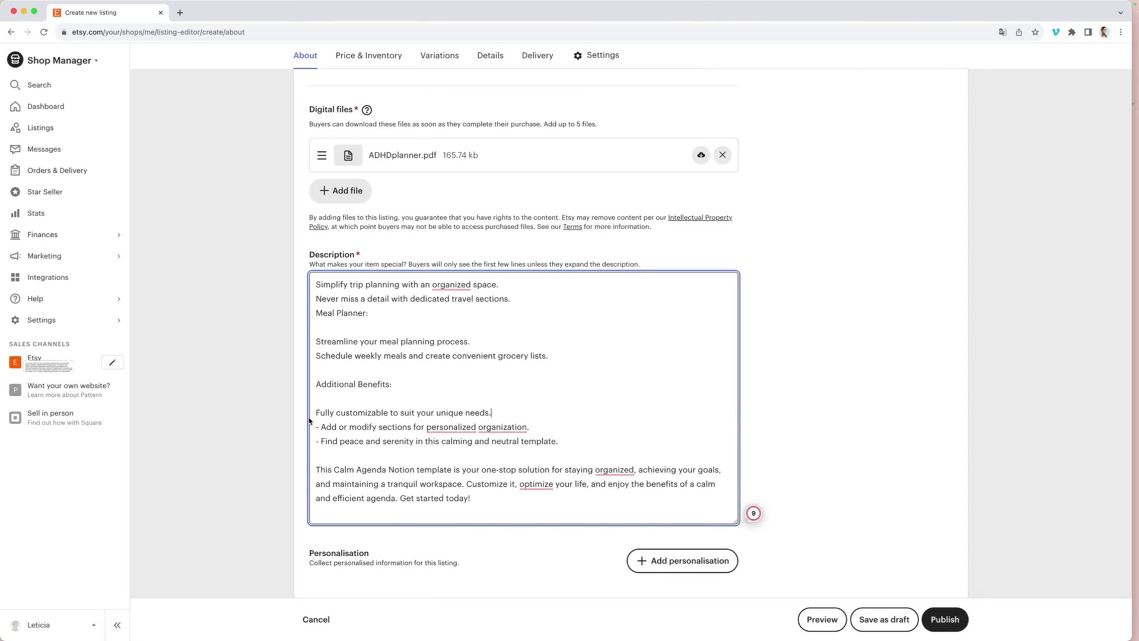
{"action": "left_click", "coordinate": [315, 412]}
{"action": "type", "text": "-"}
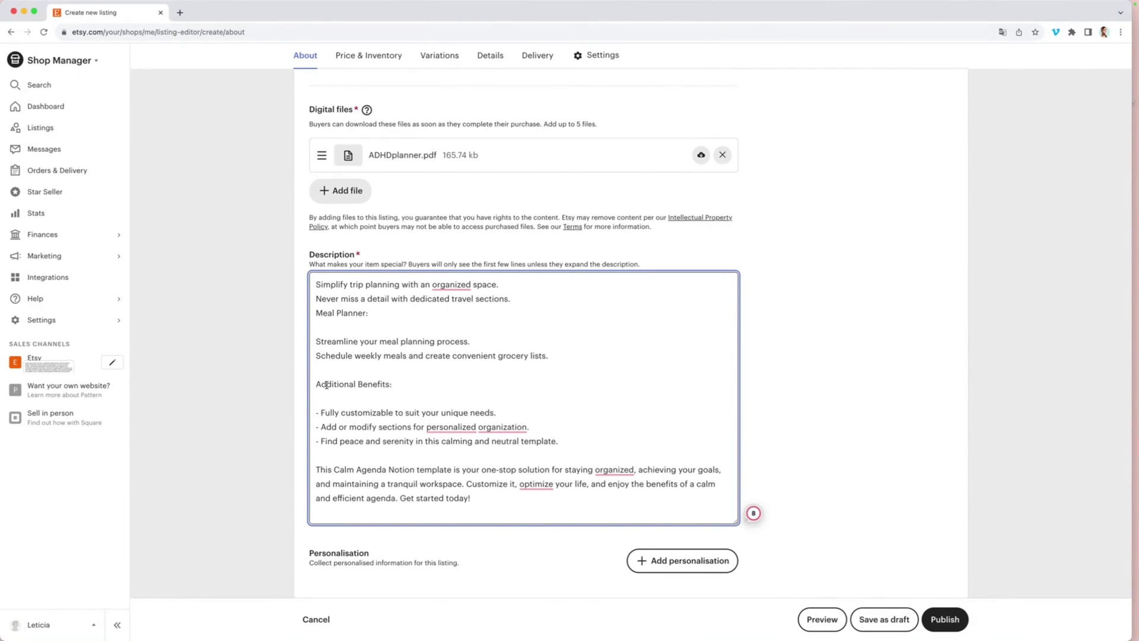
{"action": "scroll", "coordinate": [326, 384], "scroll_direction": "up", "scroll_amount": 3}
{"action": "scroll", "coordinate": [338, 362], "scroll_direction": "down", "scroll_amount": 2}
{"action": "left_click", "coordinate": [352, 350]}
{"action": "key", "text": "BackSpace"}
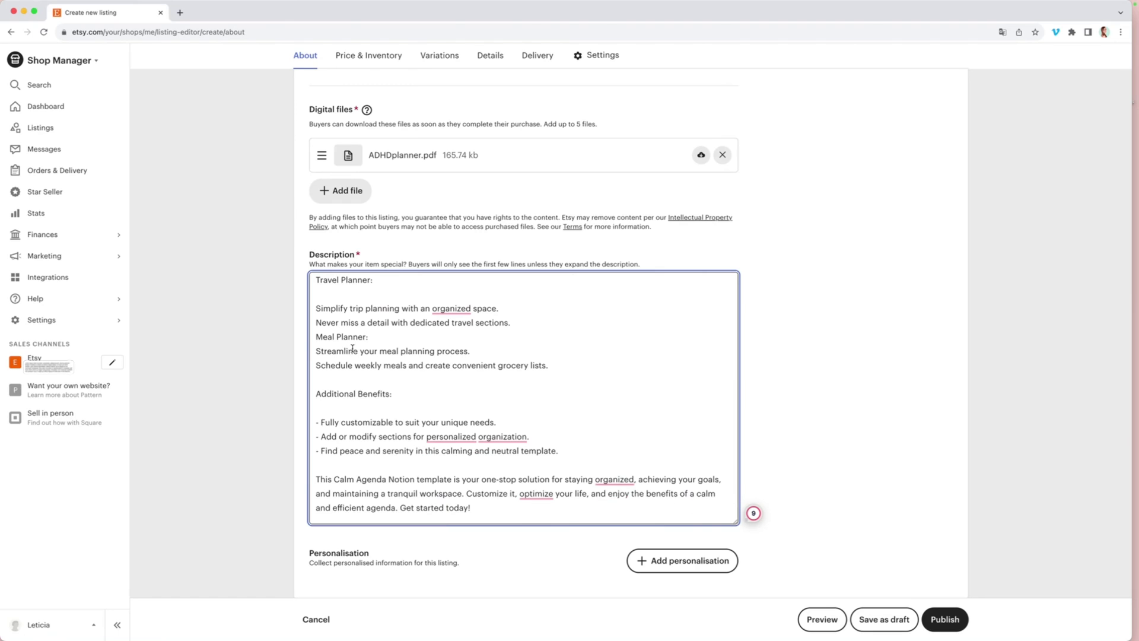
{"action": "scroll", "coordinate": [527, 325], "scroll_direction": "down", "scroll_amount": 1}
{"action": "key", "text": "Return"}
{"action": "scroll", "coordinate": [526, 325], "scroll_direction": "up", "scroll_amount": 4}
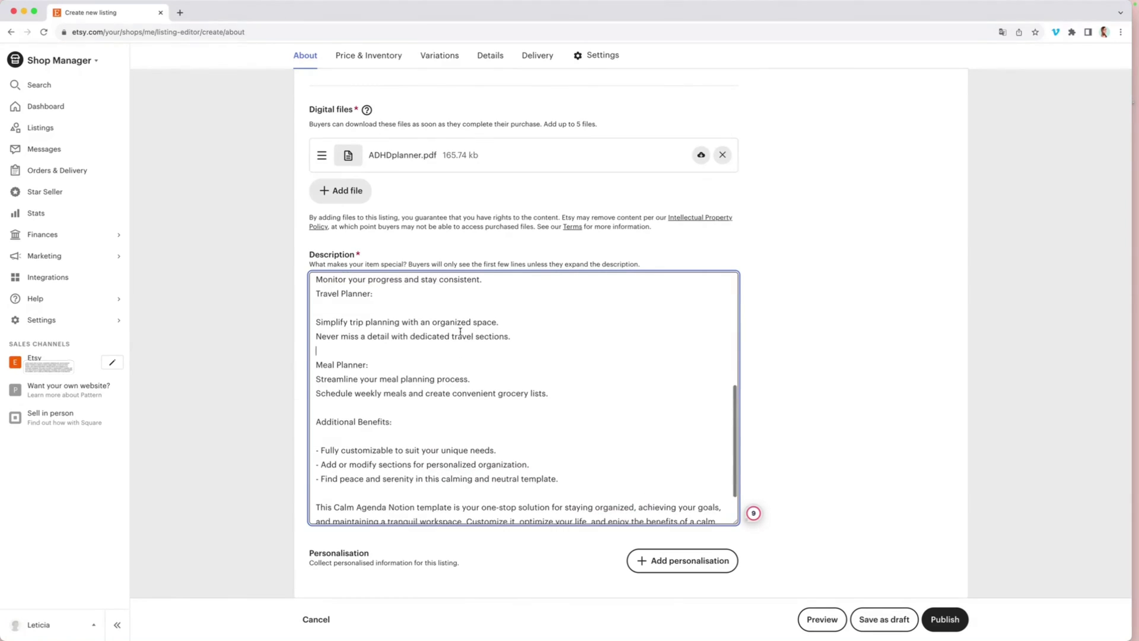
{"action": "scroll", "coordinate": [345, 392], "scroll_direction": "down", "scroll_amount": 5}
{"action": "scroll", "coordinate": [415, 409], "scroll_direction": "up", "scroll_amount": 10}
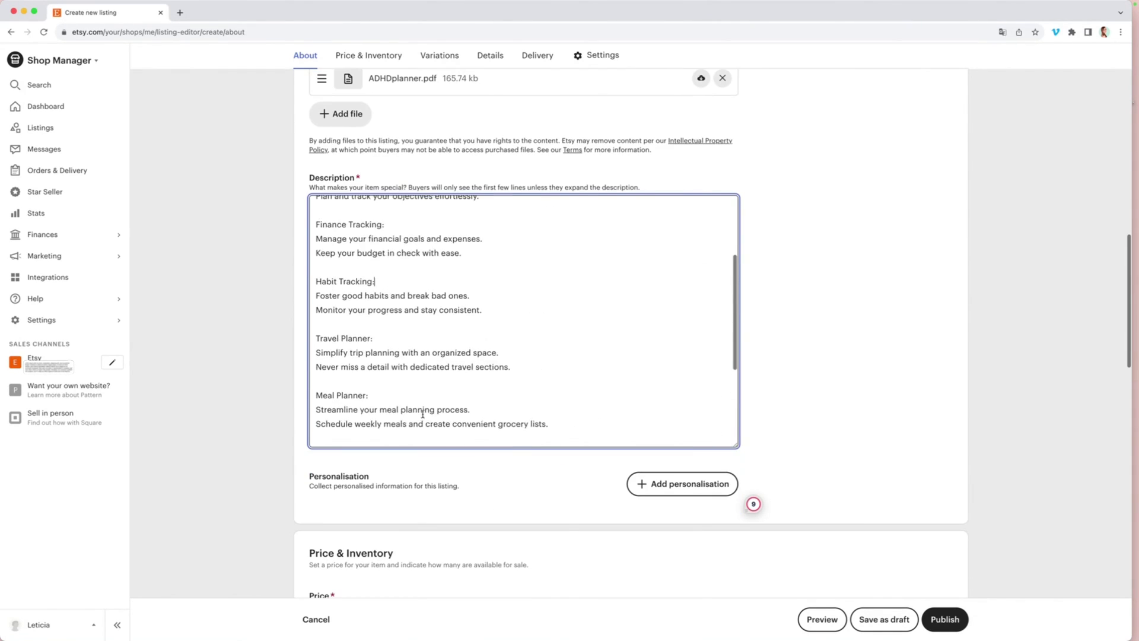
{"action": "scroll", "coordinate": [422, 414], "scroll_direction": "down", "scroll_amount": 3}
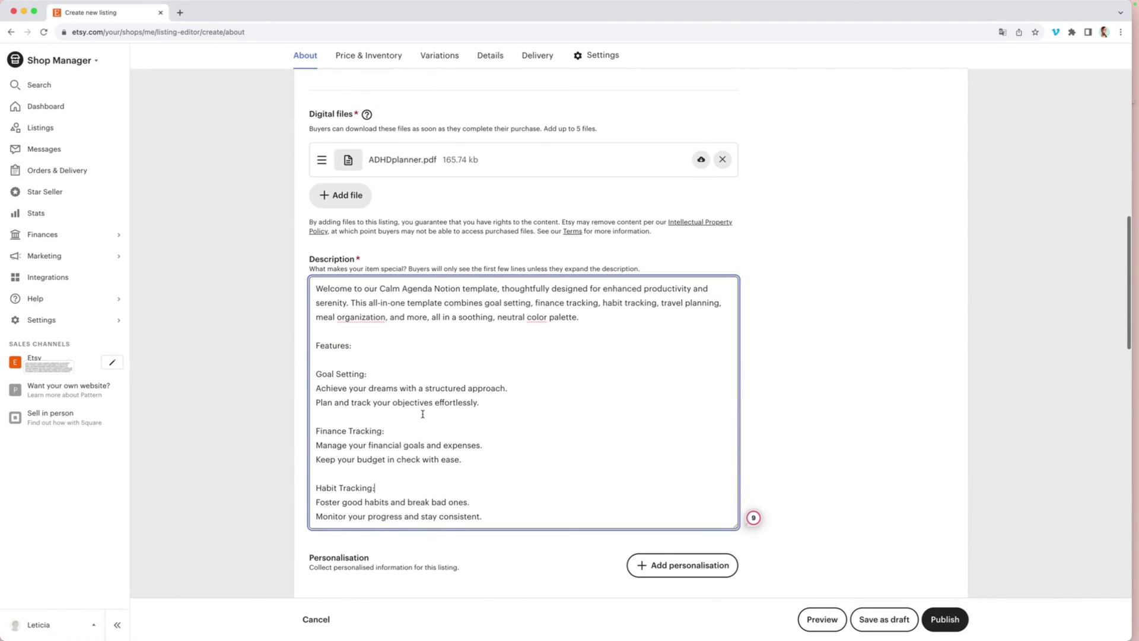
{"action": "scroll", "coordinate": [423, 413], "scroll_direction": "down", "scroll_amount": 3}
{"action": "scroll", "coordinate": [422, 414], "scroll_direction": "down", "scroll_amount": 4}
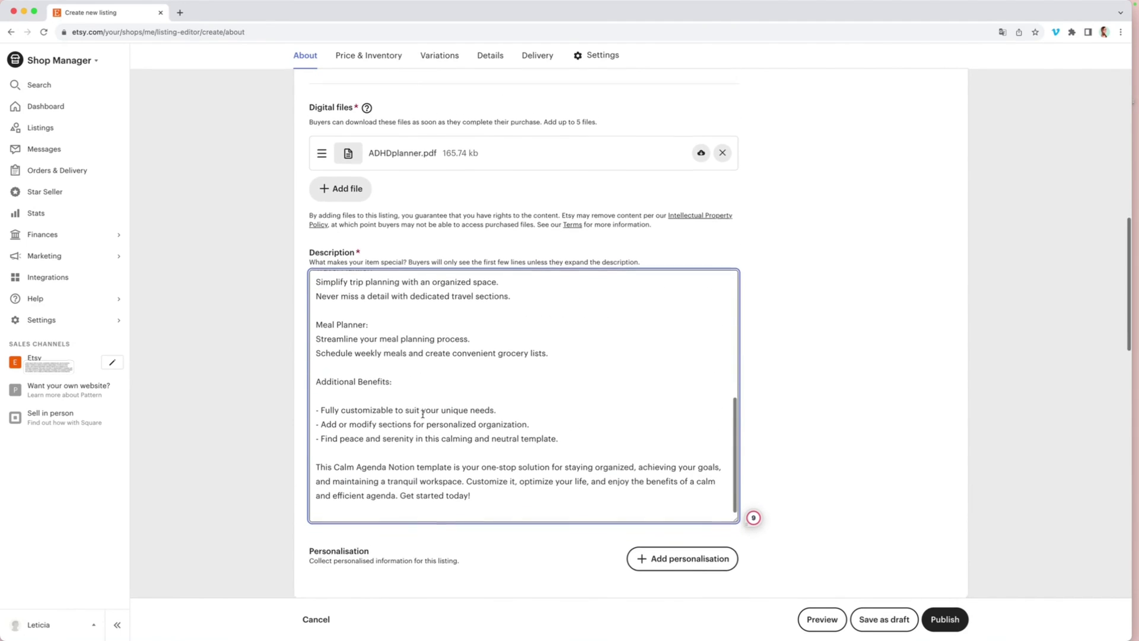
{"action": "scroll", "coordinate": [244, 408], "scroll_direction": "down", "scroll_amount": 3}
Confirm the £10 price and 999 quantity.
{"action": "scroll", "coordinate": [244, 408], "scroll_direction": "down", "scroll_amount": 3}
{"action": "left_click", "coordinate": [344, 416]}
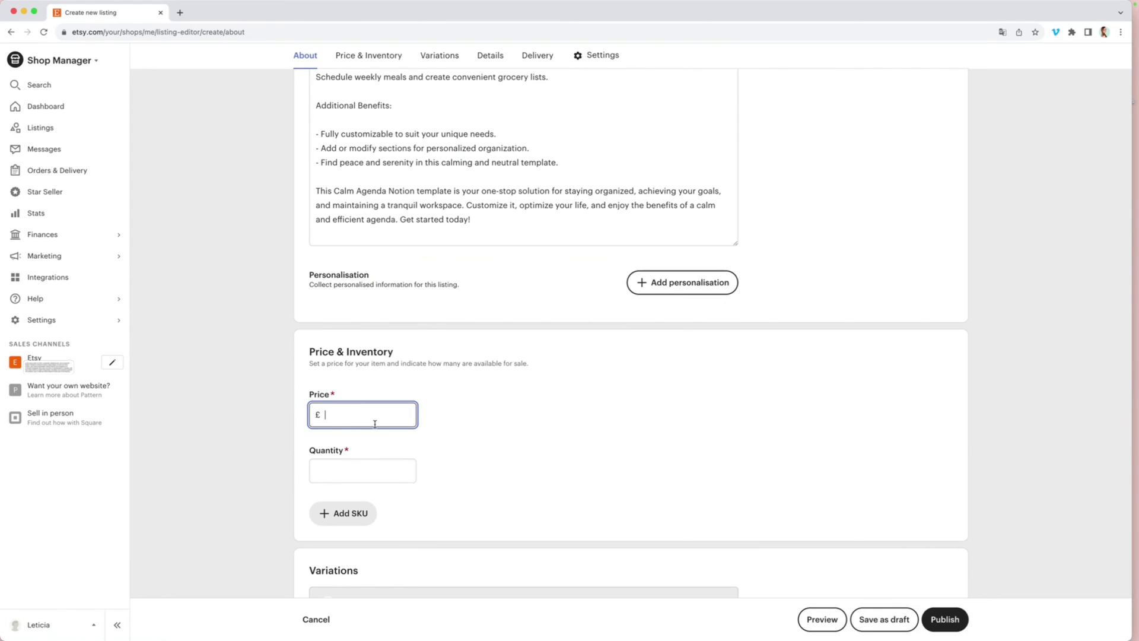
{"action": "left_click", "coordinate": [252, 391]}
{"action": "left_click", "coordinate": [344, 472]}
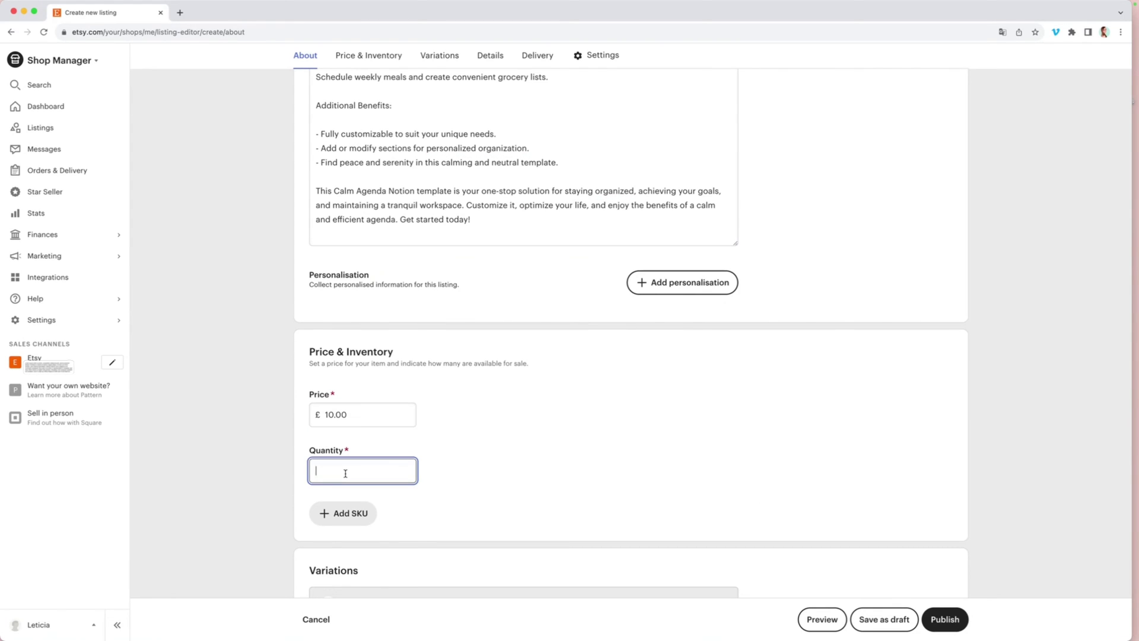
{"action": "left_click", "coordinate": [263, 497]}
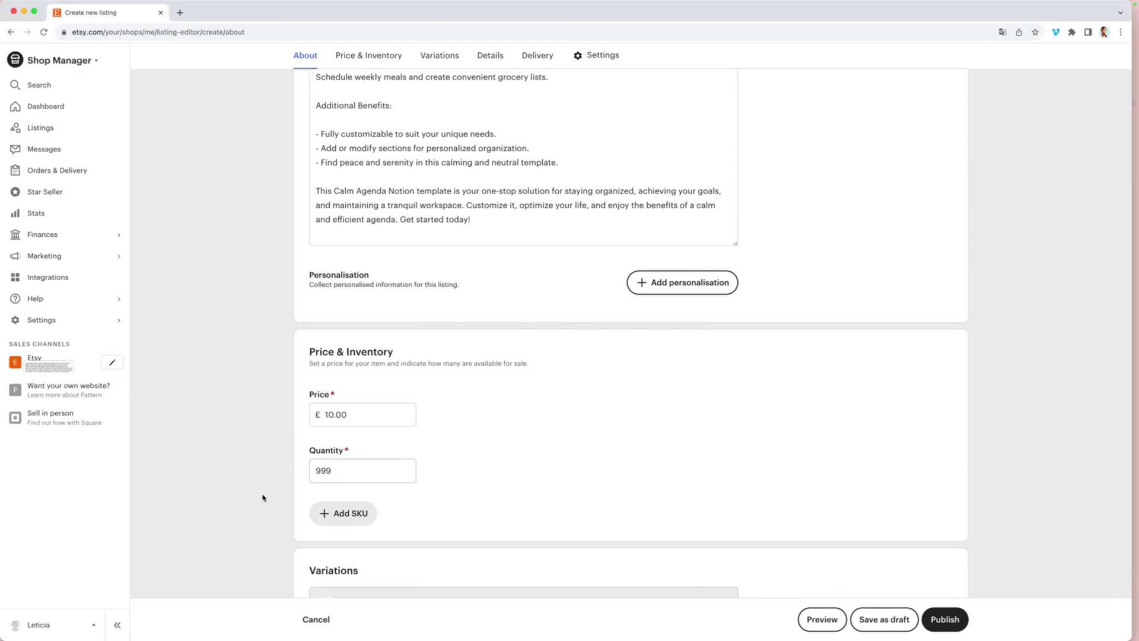
{"action": "scroll", "coordinate": [263, 497], "scroll_direction": "down", "scroll_amount": 8}
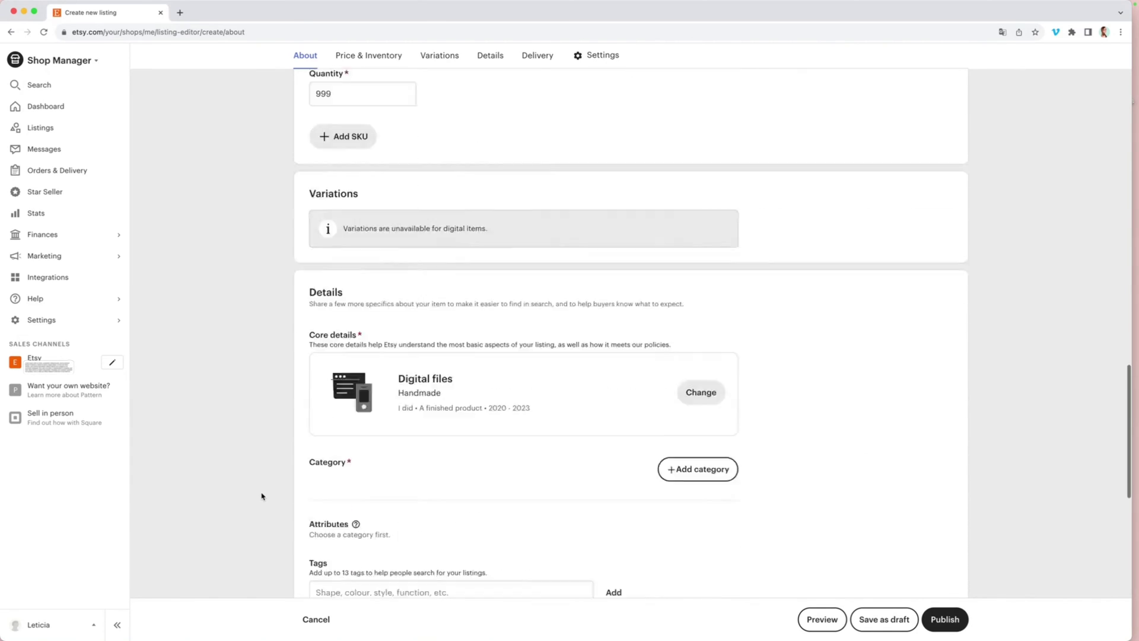
{"action": "scroll", "coordinate": [652, 266], "scroll_direction": "down", "scroll_amount": 2}
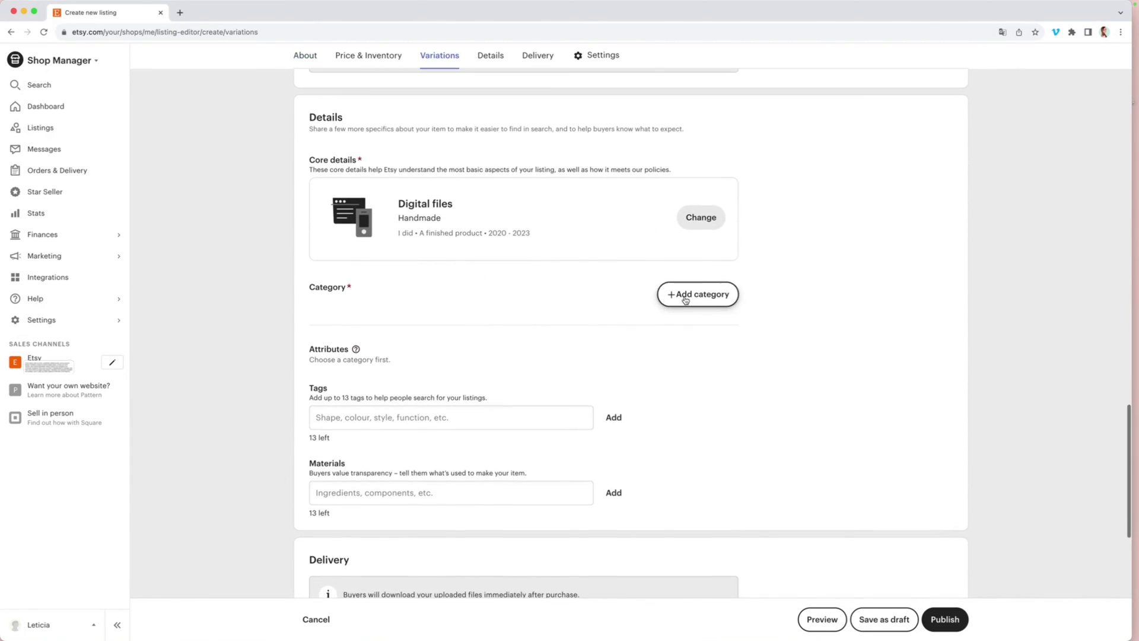
Search categories for 'template' and pick Templates under Design & Templates.
{"action": "left_click", "coordinate": [686, 299]}
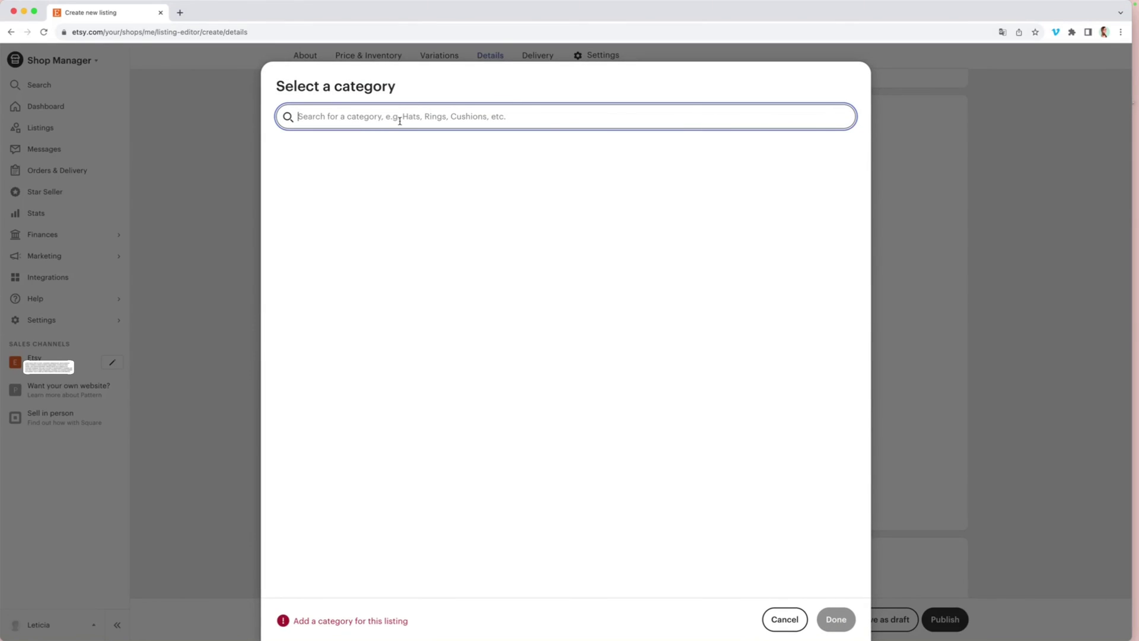
{"action": "type", "text": "template"}
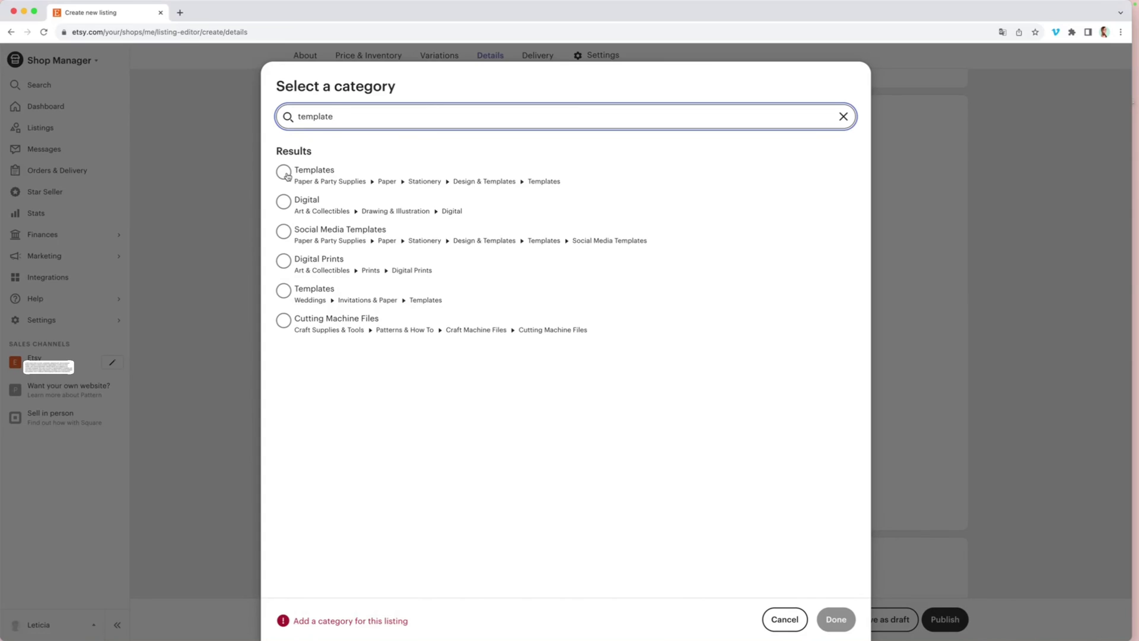
{"action": "left_click", "coordinate": [285, 173]}
Confirm the Templates category, then set primary colour White and secondary colour Green.
{"action": "left_click", "coordinate": [836, 619]}
{"action": "left_click", "coordinate": [438, 355]}
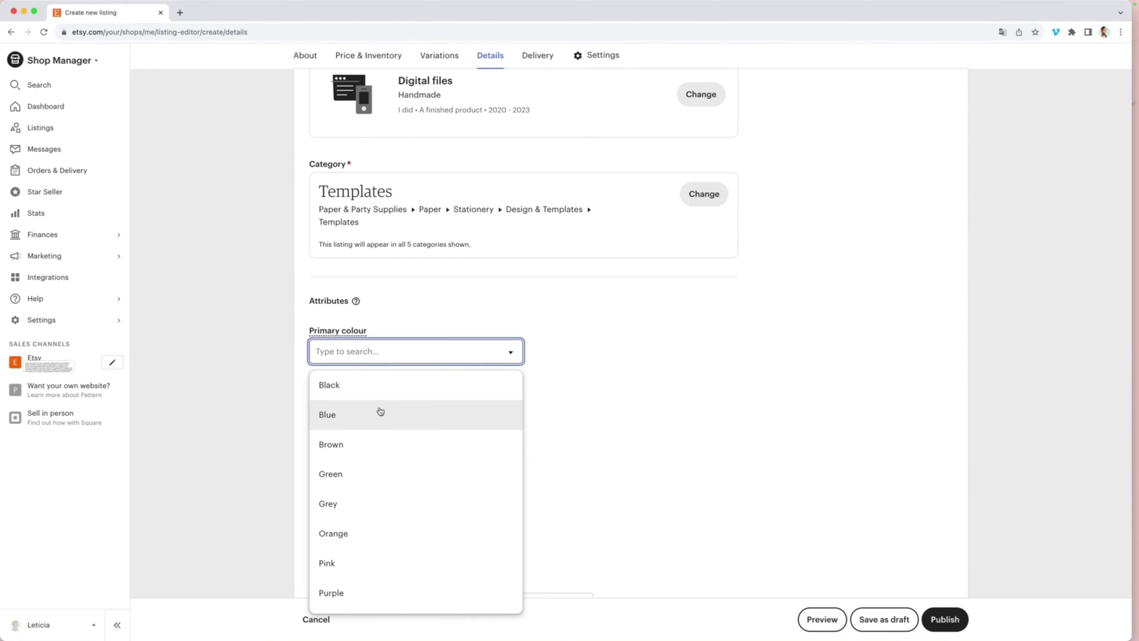
{"action": "scroll", "coordinate": [424, 564], "scroll_direction": "down", "scroll_amount": 1}
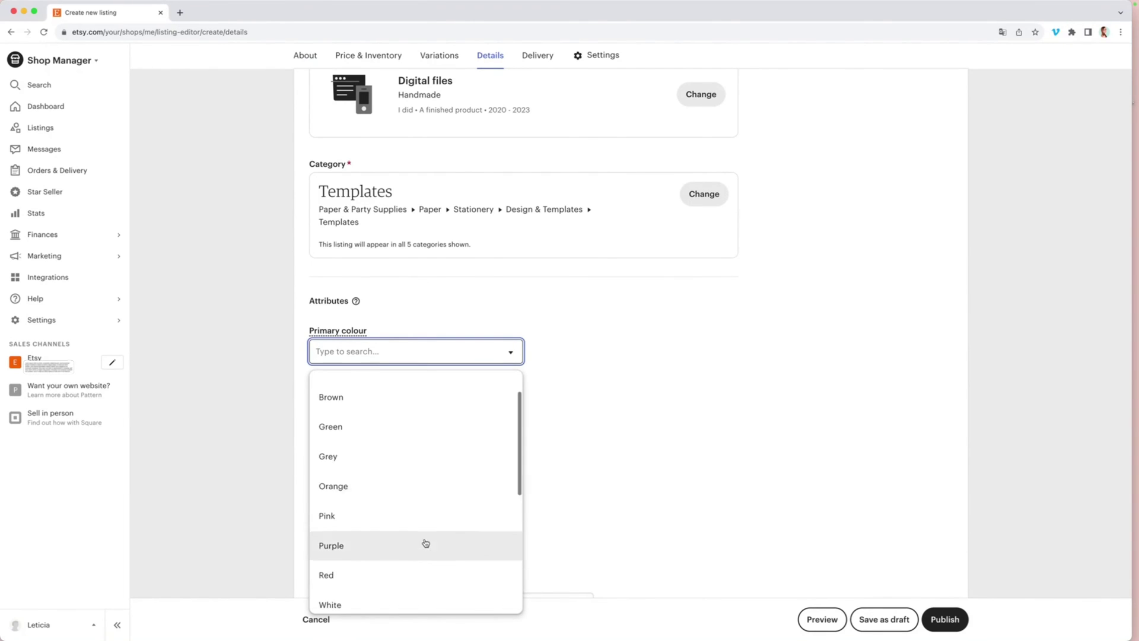
{"action": "scroll", "coordinate": [419, 529], "scroll_direction": "down", "scroll_amount": 3}
{"action": "scroll", "coordinate": [402, 519], "scroll_direction": "up", "scroll_amount": 2}
{"action": "left_click", "coordinate": [402, 518]}
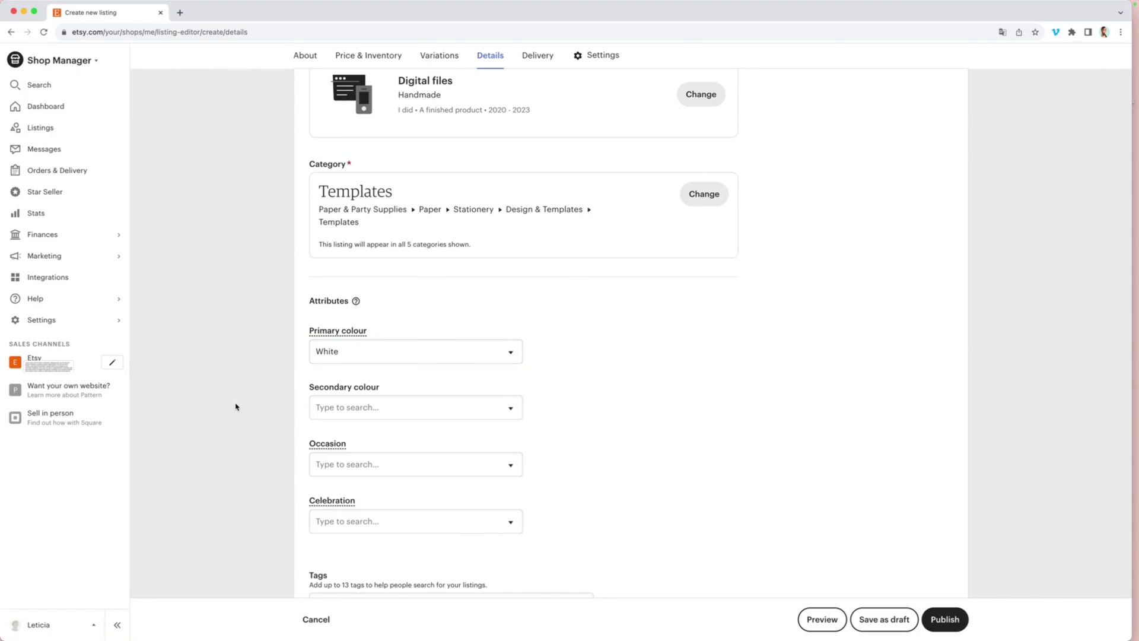
{"action": "left_click", "coordinate": [376, 418]}
{"action": "scroll", "coordinate": [389, 474], "scroll_direction": "down", "scroll_amount": 2}
{"action": "left_click", "coordinate": [386, 434]}
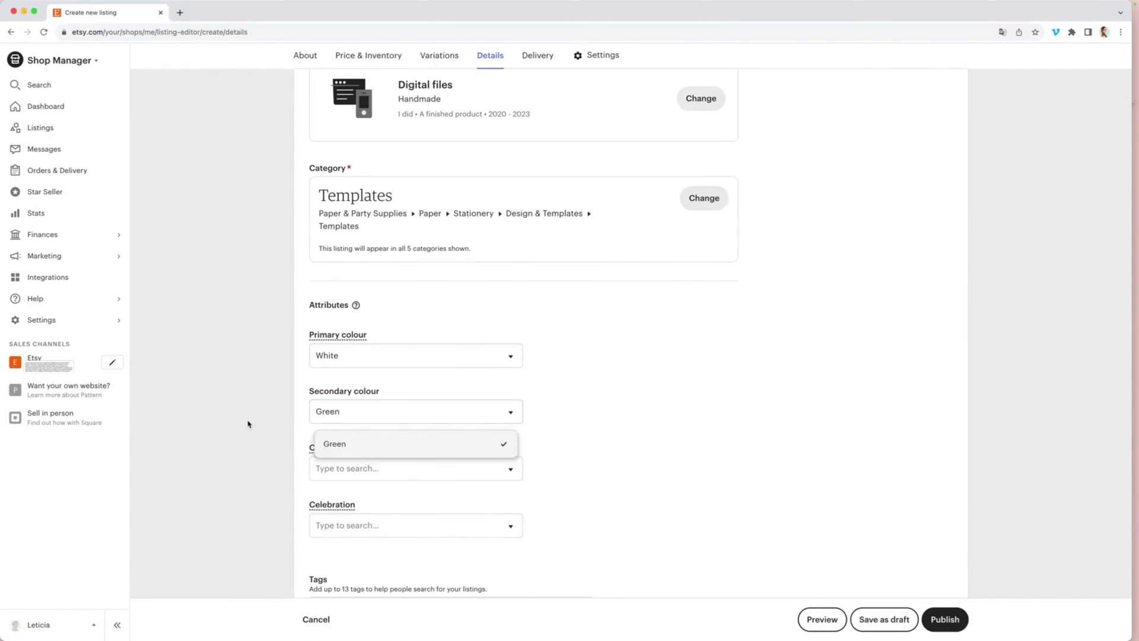
Leave Occasion and Celebration unset and check the listing title.
{"action": "left_click", "coordinate": [351, 461]}
{"action": "scroll", "coordinate": [350, 475], "scroll_direction": "down", "scroll_amount": 5}
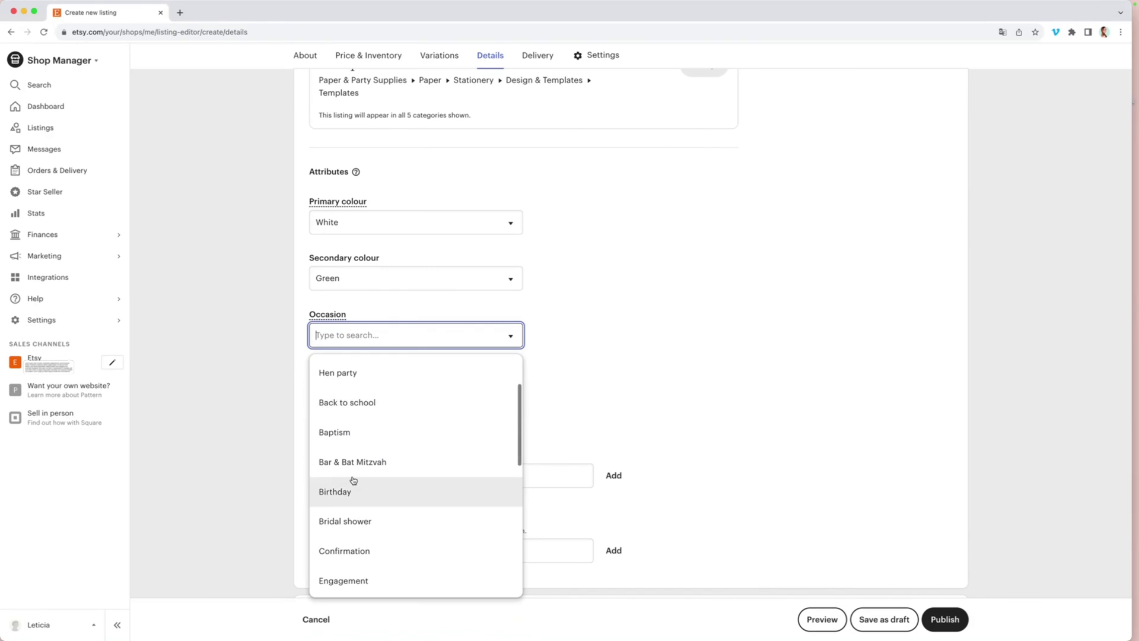
{"action": "scroll", "coordinate": [352, 480], "scroll_direction": "down", "scroll_amount": 10}
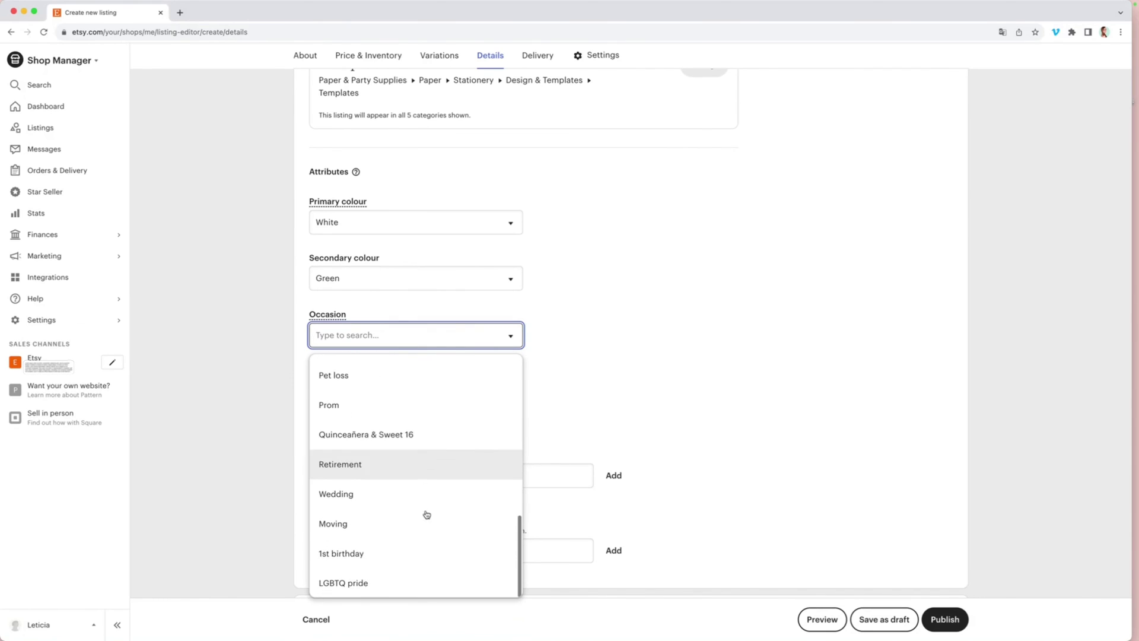
{"action": "scroll", "coordinate": [426, 514], "scroll_direction": "down", "scroll_amount": 3}
{"action": "left_click", "coordinate": [376, 295]}
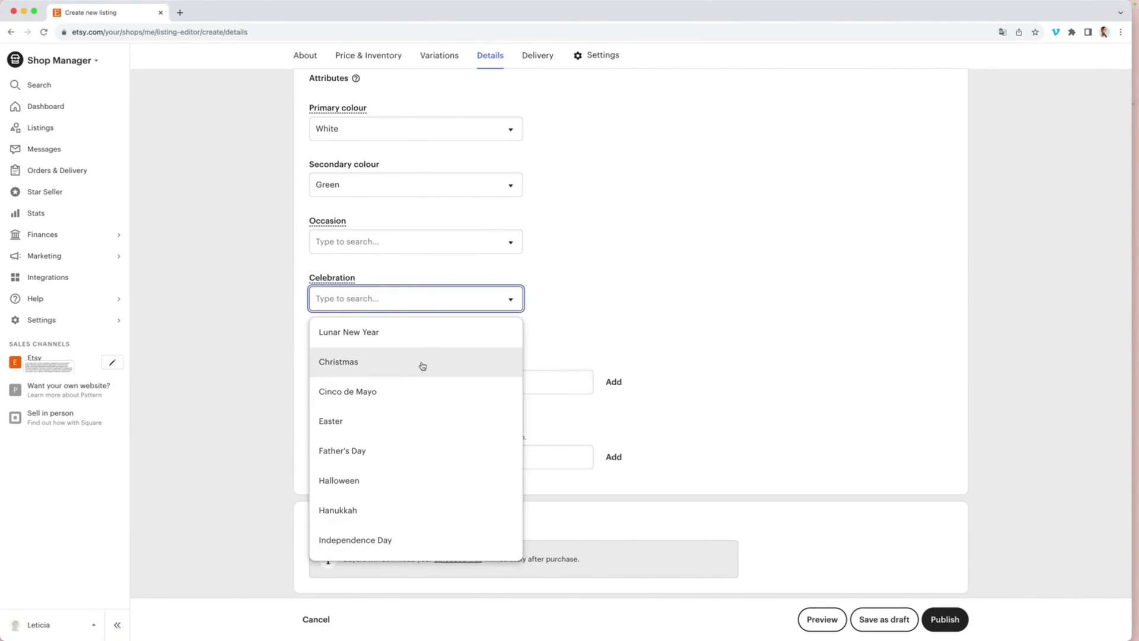
{"action": "scroll", "coordinate": [414, 374], "scroll_direction": "down", "scroll_amount": 5}
{"action": "key", "text": "Tab"}
{"action": "scroll", "coordinate": [281, 309], "scroll_direction": "down", "scroll_amount": 2}
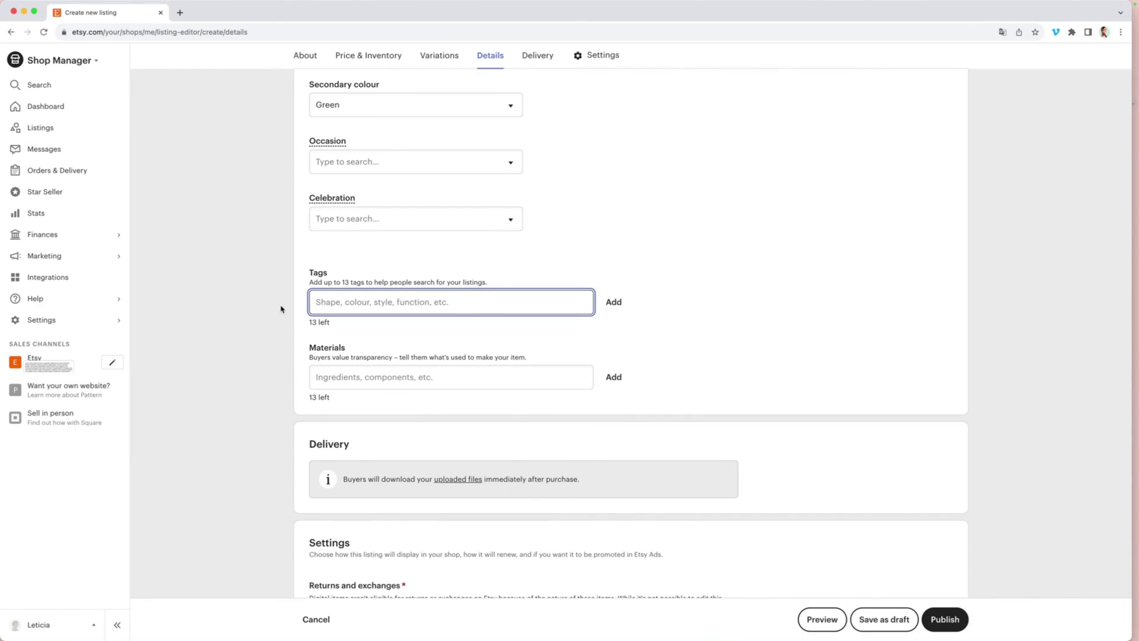
{"action": "scroll", "coordinate": [281, 309], "scroll_direction": "up", "scroll_amount": 10}
{"action": "scroll", "coordinate": [281, 309], "scroll_direction": "down", "scroll_amount": 8}
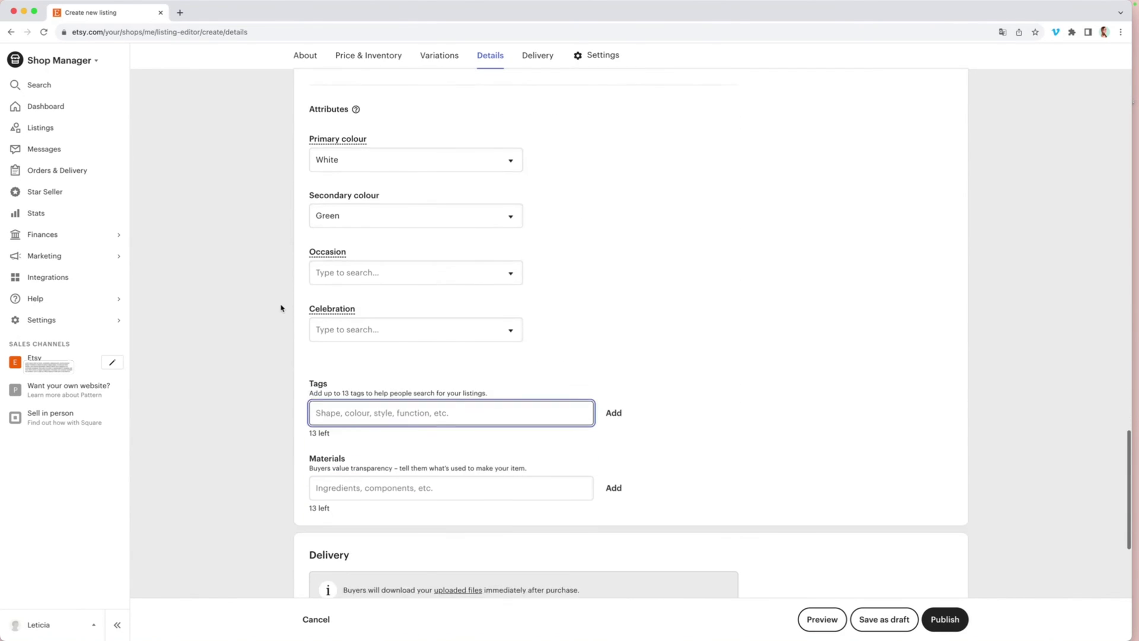
{"action": "scroll", "coordinate": [362, 344], "scroll_direction": "up", "scroll_amount": 5}
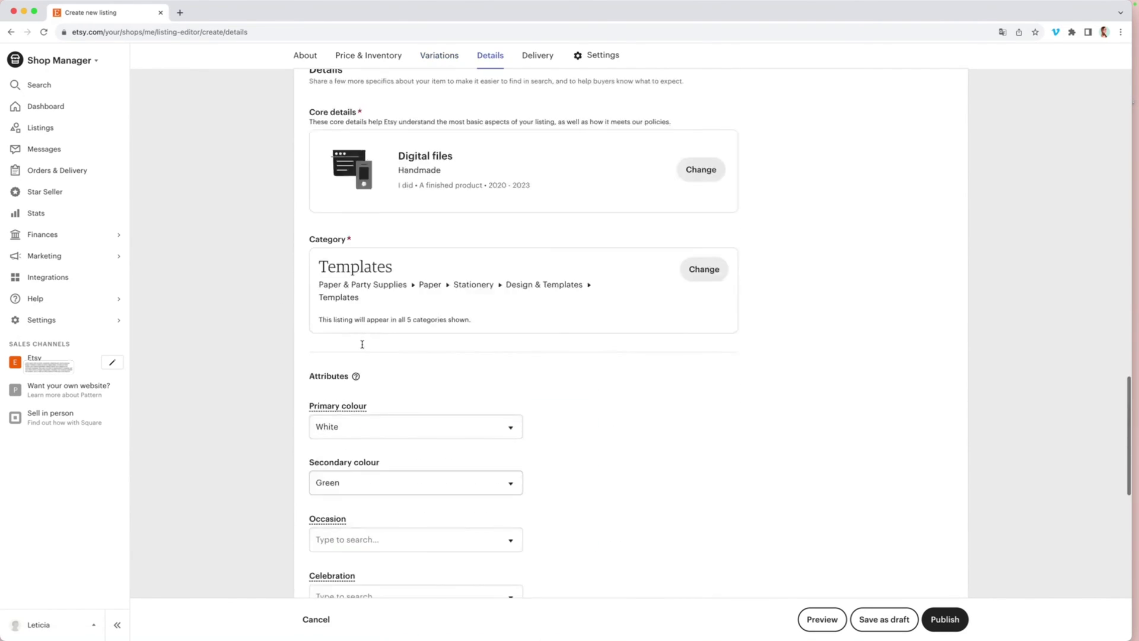
{"action": "scroll", "coordinate": [362, 344], "scroll_direction": "up", "scroll_amount": 20}
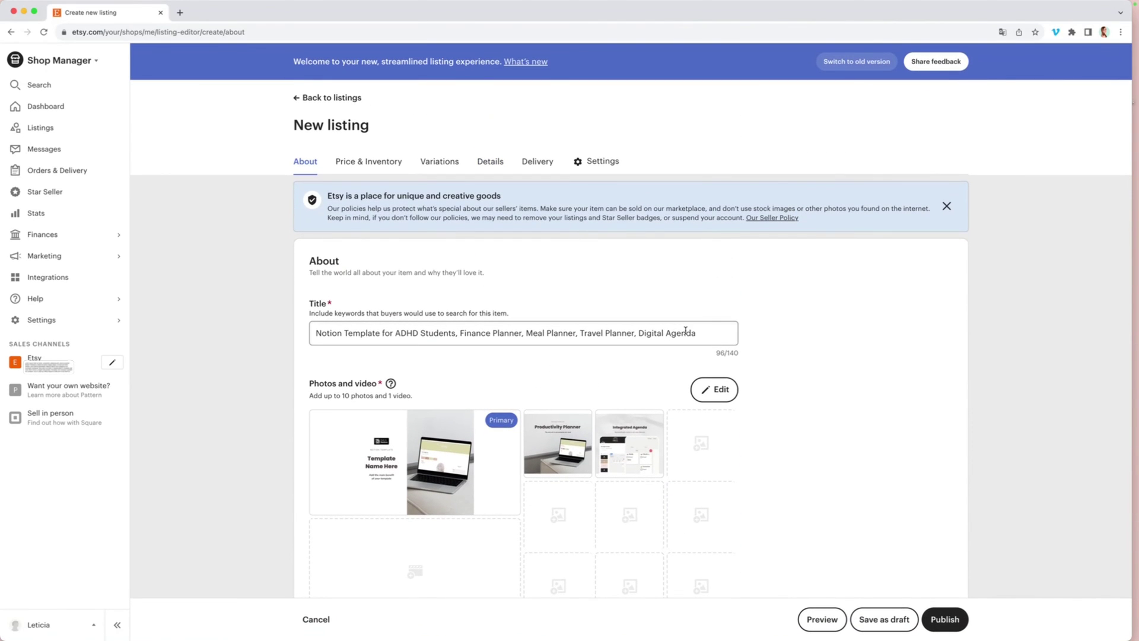
{"action": "left_click_drag", "start_coordinate": [698, 333], "coordinate": [299, 330]}
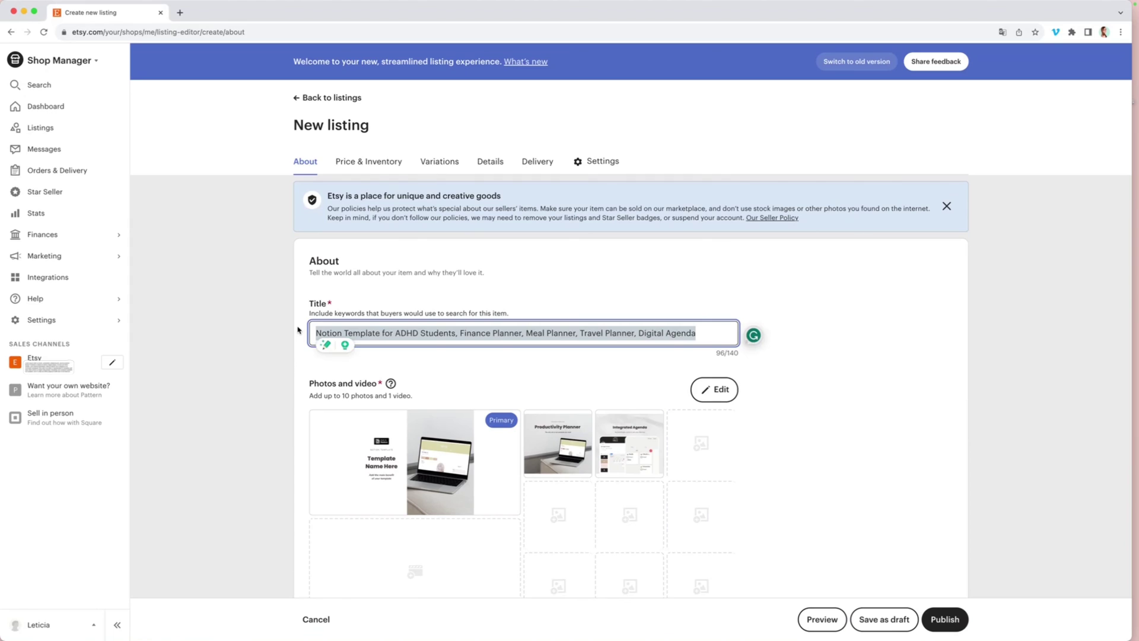
{"action": "scroll", "coordinate": [299, 330], "scroll_direction": "down", "scroll_amount": 20}
Add tags travel planner, notion planner, notion template, digital planner and student planner.
{"action": "left_click", "coordinate": [451, 246]}
{"action": "type", "text": "travel planner"}
{"action": "key", "text": "Return"}
{"action": "type", "text": "n"}
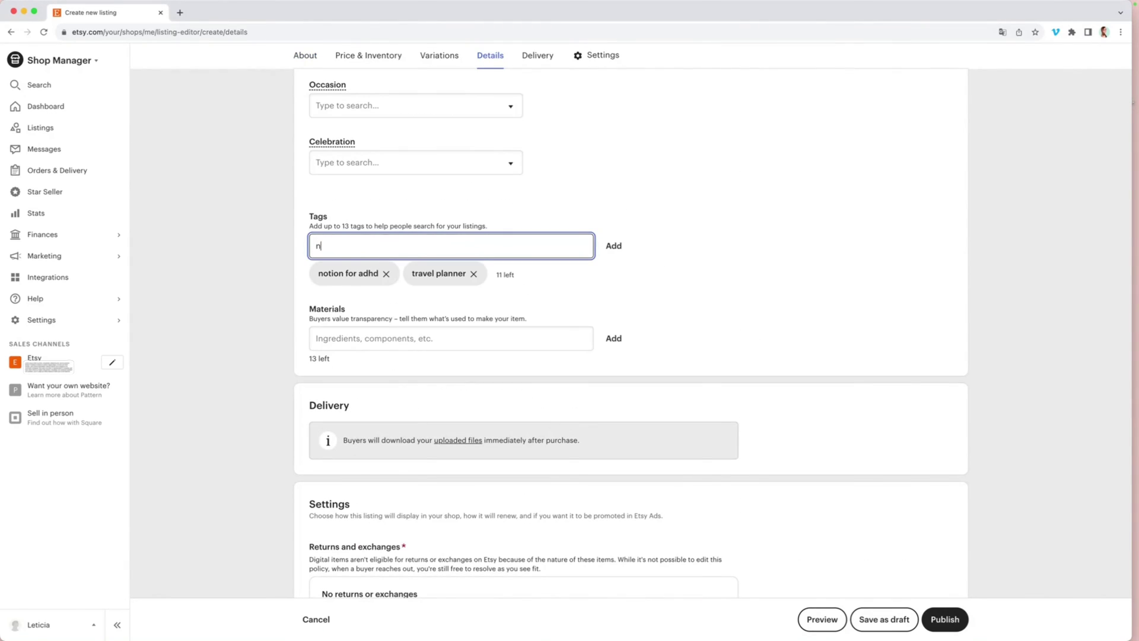
{"action": "type", "text": "otion planner"}
{"action": "key", "text": "Return"}
{"action": "type", "text": "notion template"}
{"action": "key", "text": "Return"}
{"action": "type", "text": "digit"}
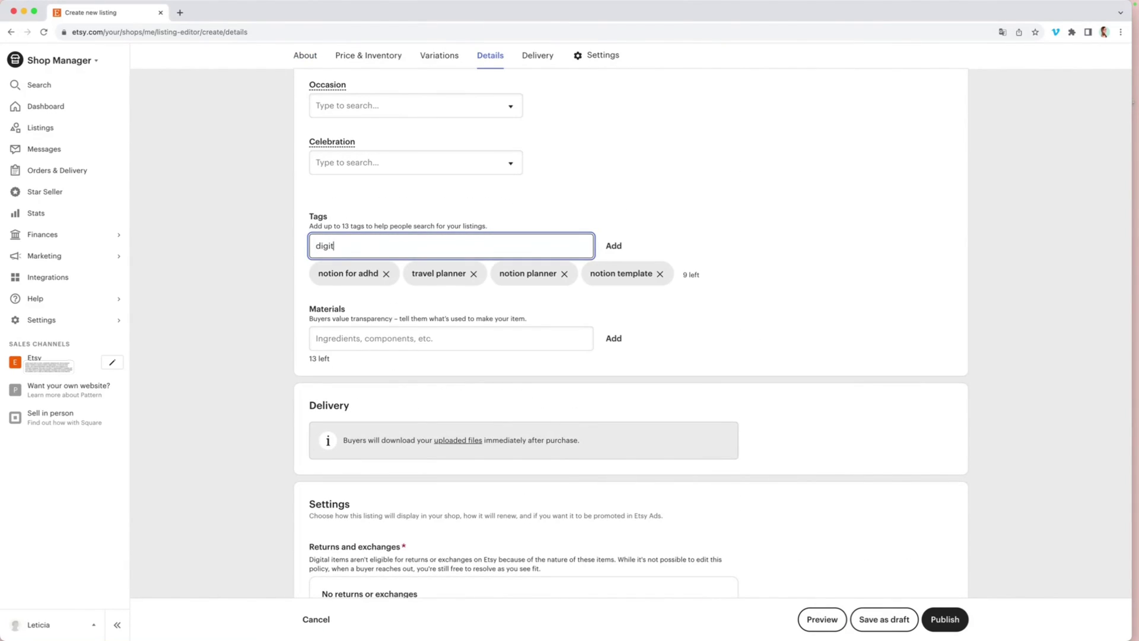
{"action": "type", "text": "al planner"}
{"action": "key", "text": "Return"}
{"action": "type", "text": "student planner"}
{"action": "key", "text": "Return"}
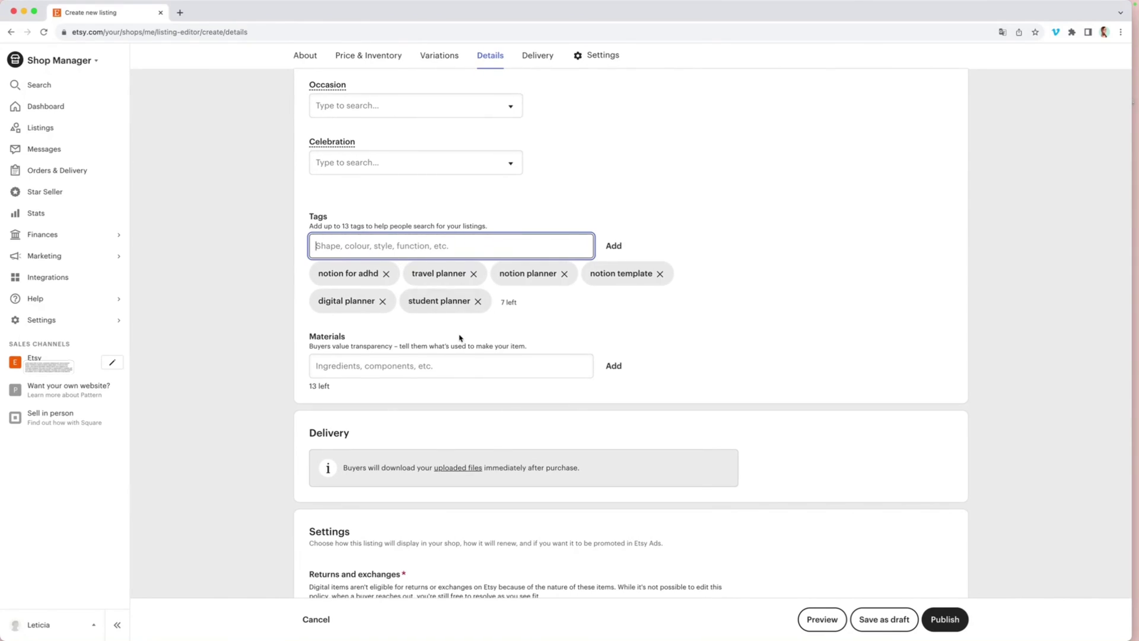
{"action": "left_click", "coordinate": [523, 310]}
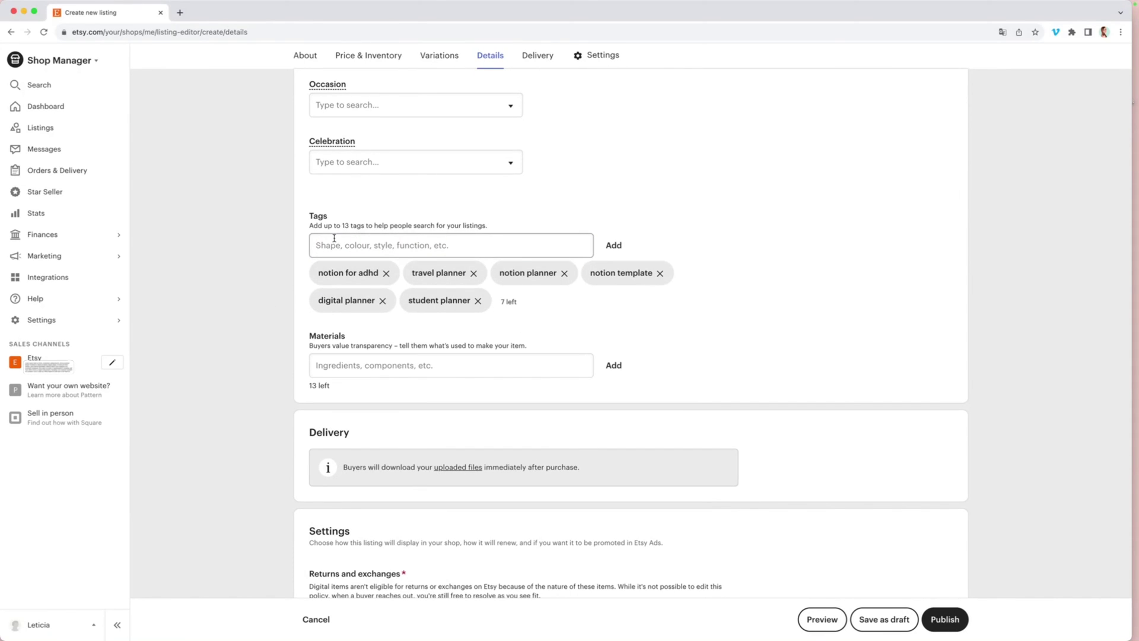
{"action": "scroll", "coordinate": [261, 272], "scroll_direction": "down", "scroll_amount": 5}
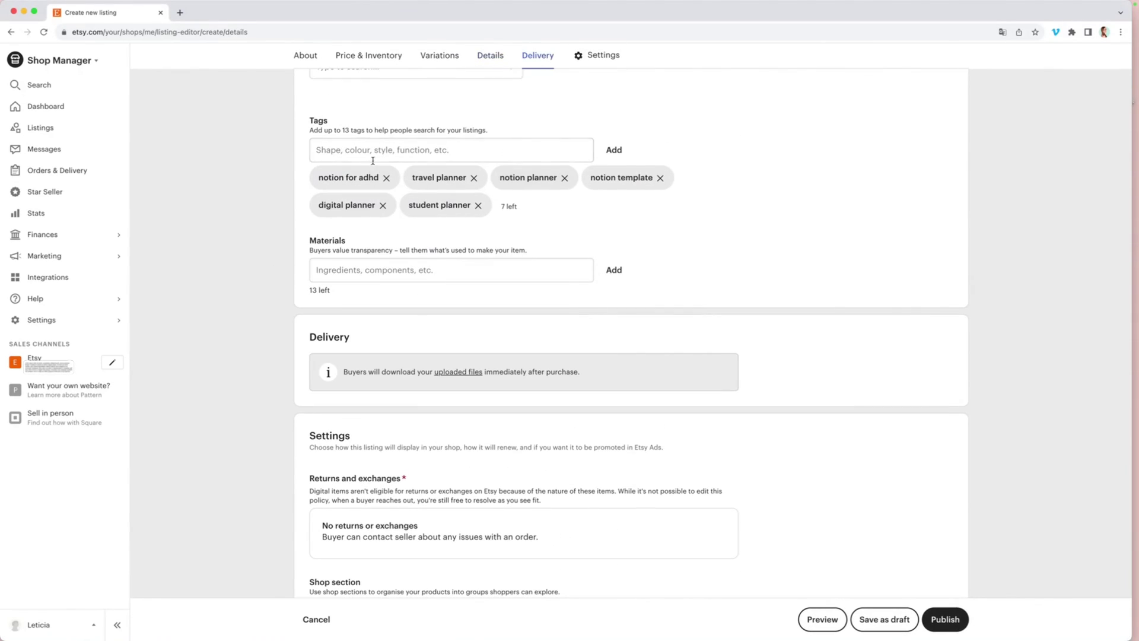
{"action": "scroll", "coordinate": [297, 256], "scroll_direction": "down", "scroll_amount": 1}
{"action": "scroll", "coordinate": [294, 259], "scroll_direction": "down", "scroll_amount": 2}
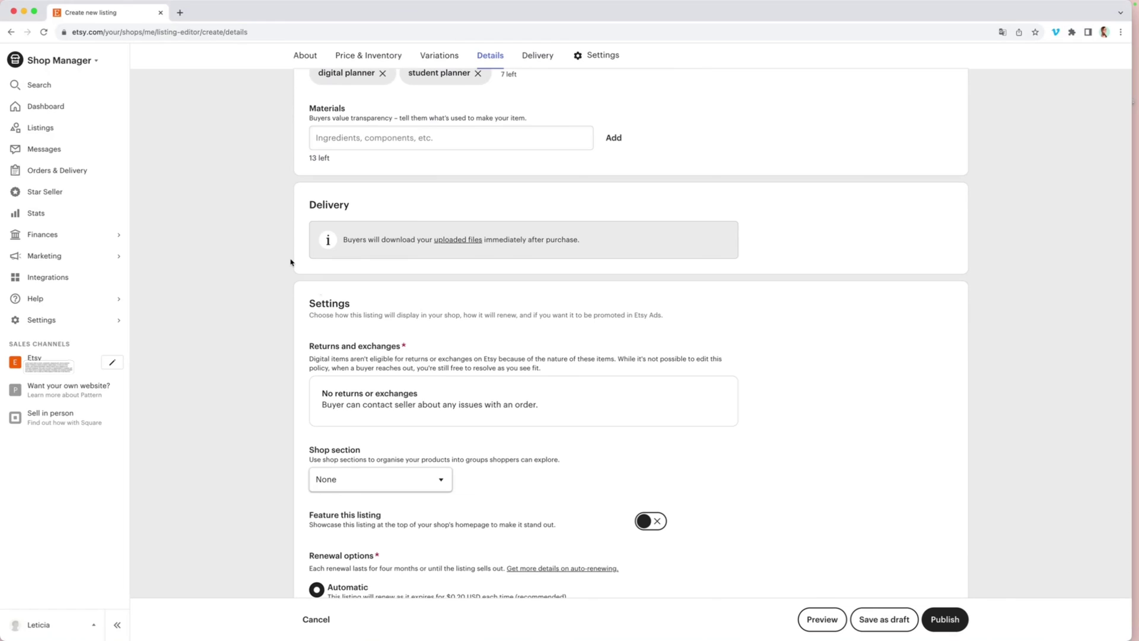
{"action": "scroll", "coordinate": [313, 303], "scroll_direction": "down", "scroll_amount": 3}
{"action": "left_click", "coordinate": [316, 372]}
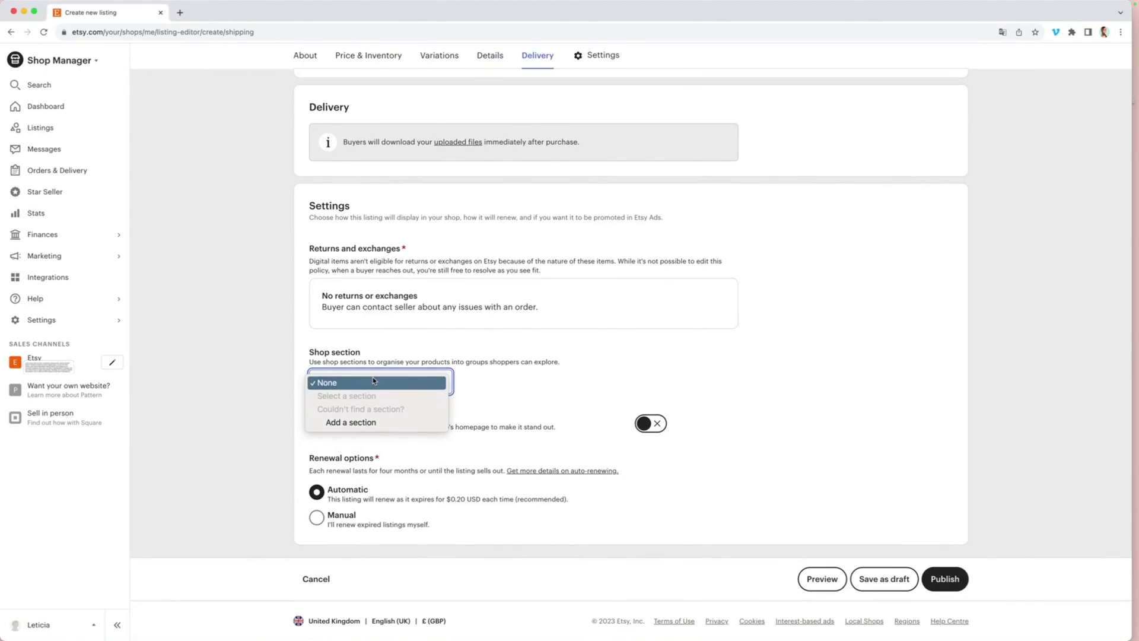
{"action": "left_click", "coordinate": [318, 328]}
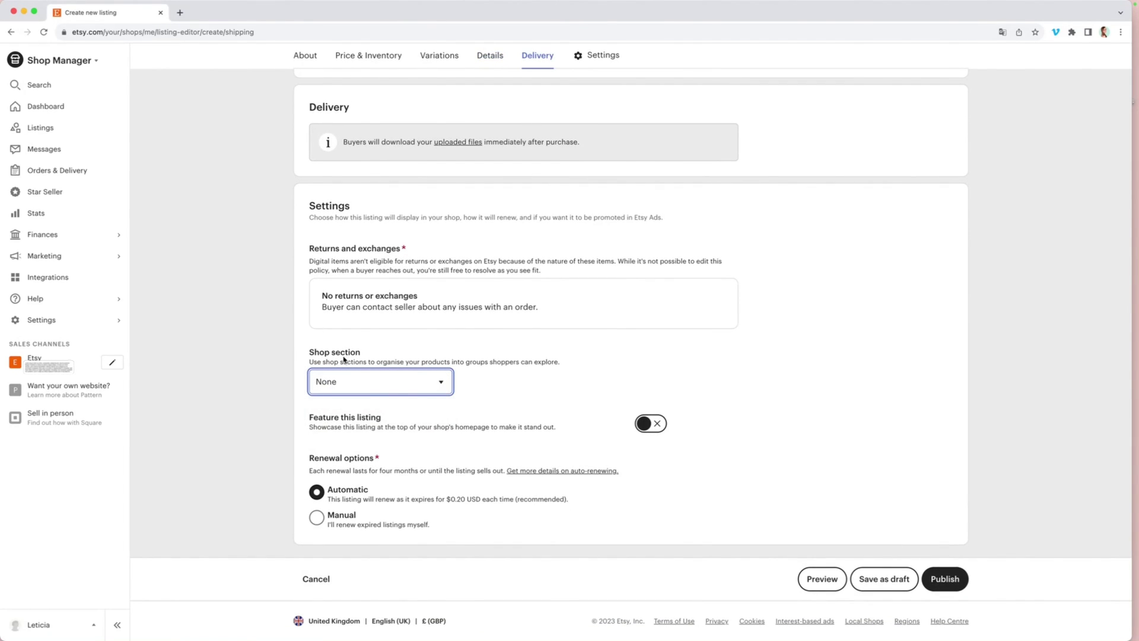
{"action": "left_click", "coordinate": [396, 387]}
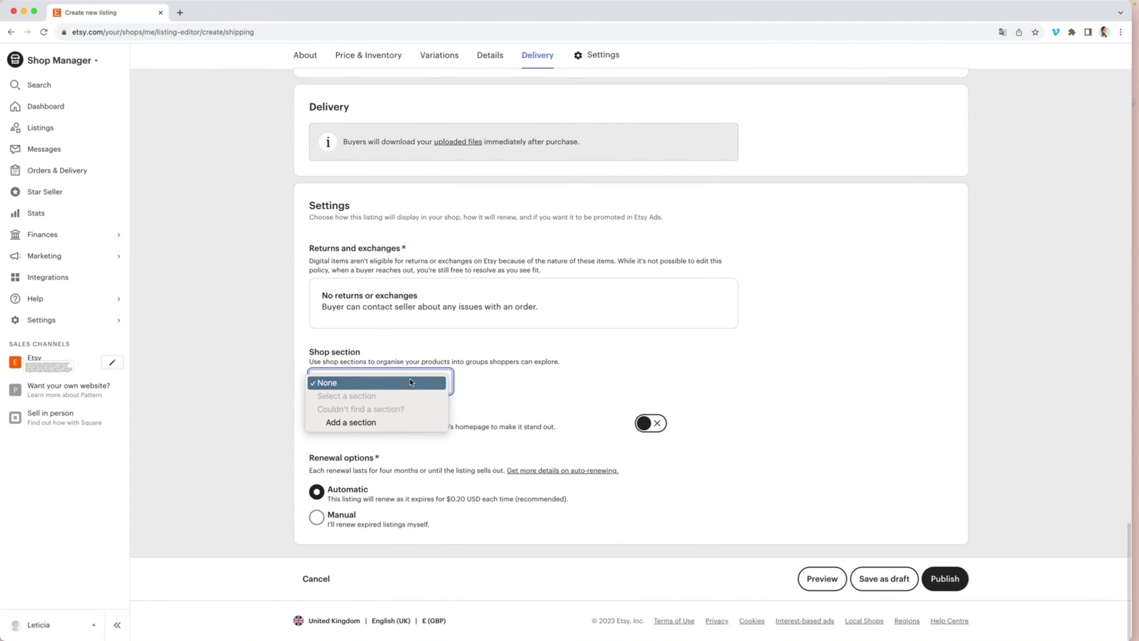
{"action": "left_click", "coordinate": [286, 350]}
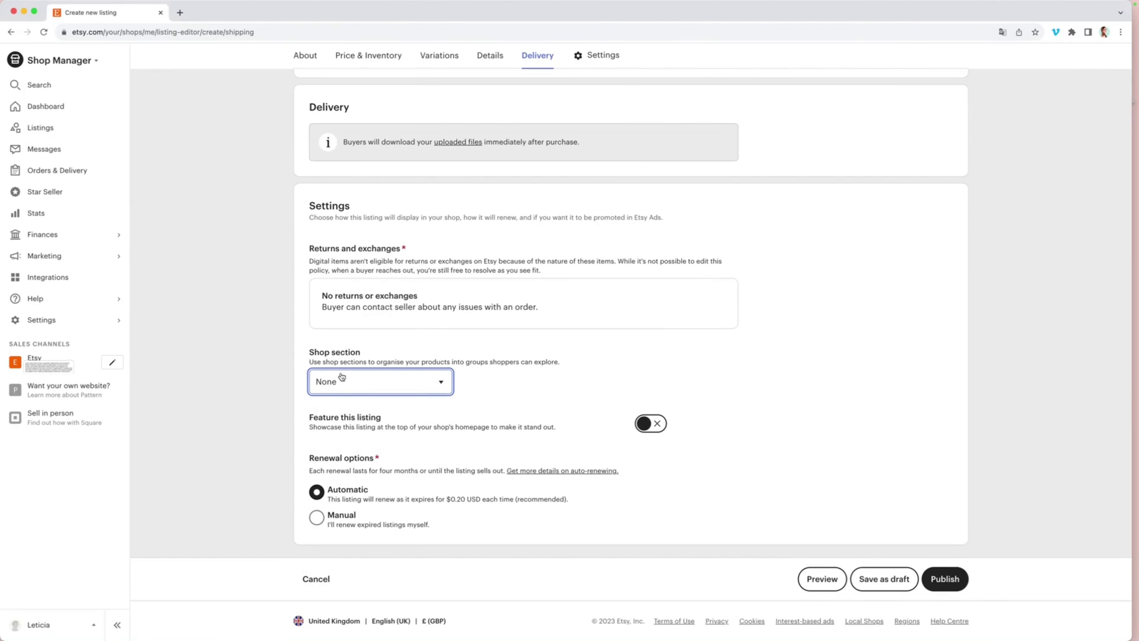
{"action": "left_click", "coordinate": [425, 387]}
{"action": "left_click", "coordinate": [475, 388]}
{"action": "left_click_drag", "start_coordinate": [306, 423], "coordinate": [579, 432]}
{"action": "left_click", "coordinate": [581, 432]}
Turn on 'Feature this listing' for the shop homepage.
{"action": "scroll", "coordinate": [581, 433], "scroll_direction": "up", "scroll_amount": 2}
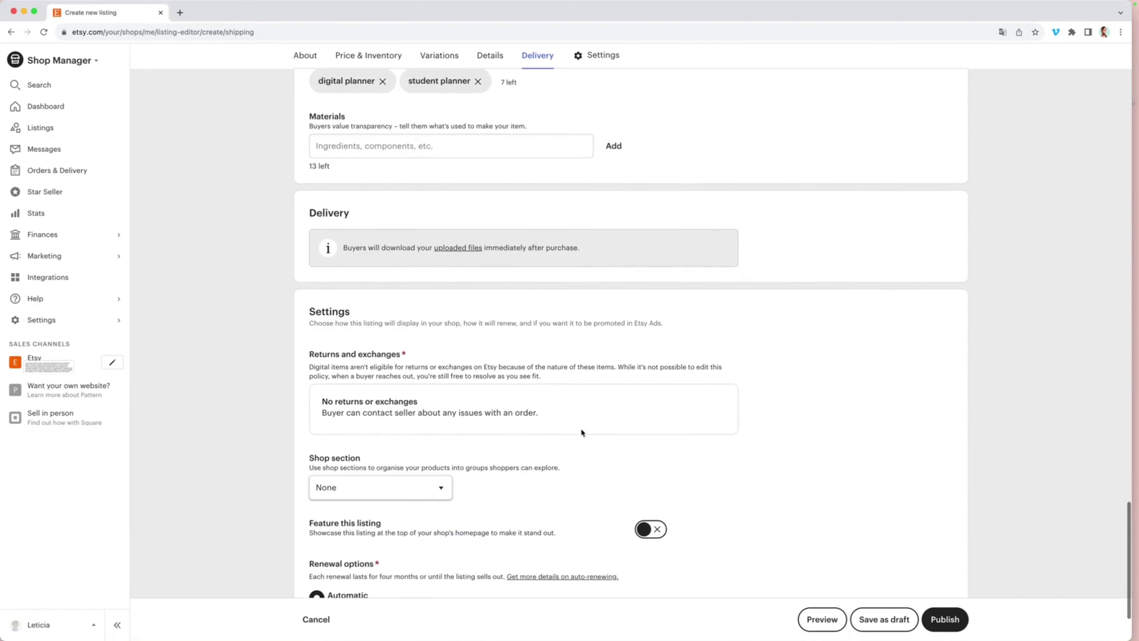
{"action": "scroll", "coordinate": [581, 433], "scroll_direction": "down", "scroll_amount": 2}
{"action": "left_click", "coordinate": [649, 434]}
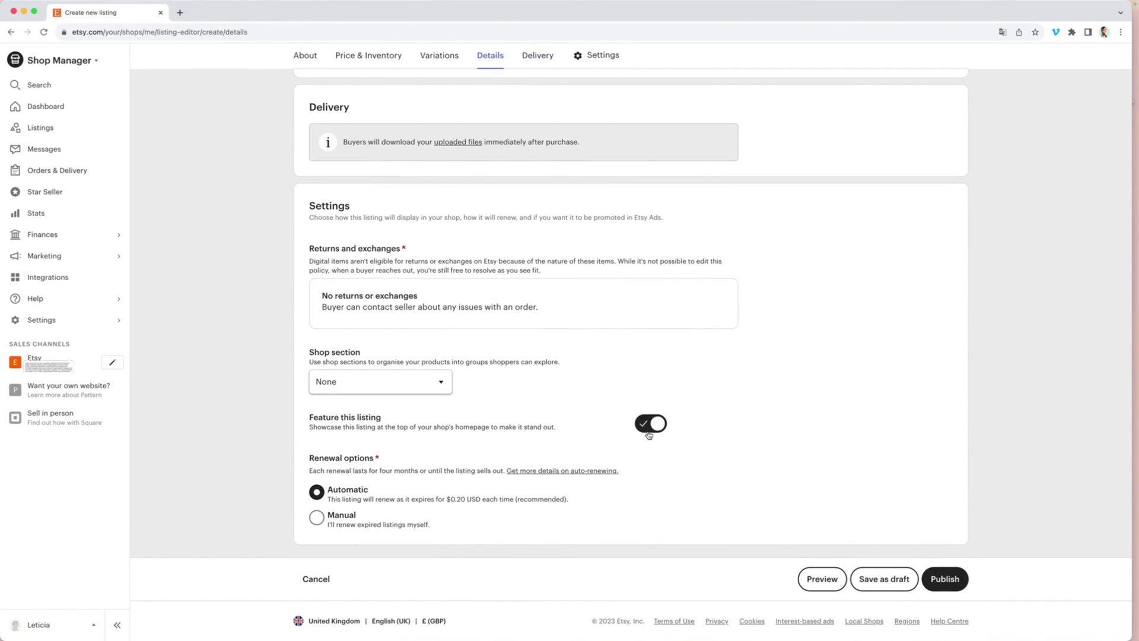
{"action": "left_click_drag", "start_coordinate": [564, 427], "coordinate": [300, 420]}
{"action": "left_click", "coordinate": [605, 441]}
Set the renewal option to Manual instead of automatic.
{"action": "left_click_drag", "start_coordinate": [385, 464], "coordinate": [299, 464]}
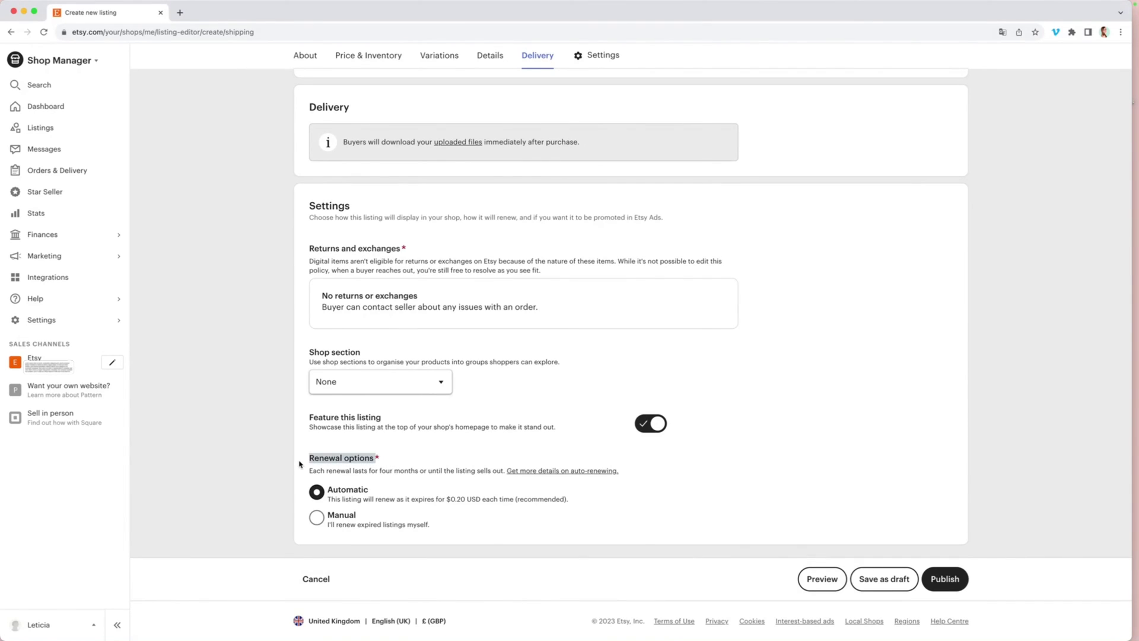
{"action": "left_click", "coordinate": [317, 519]}
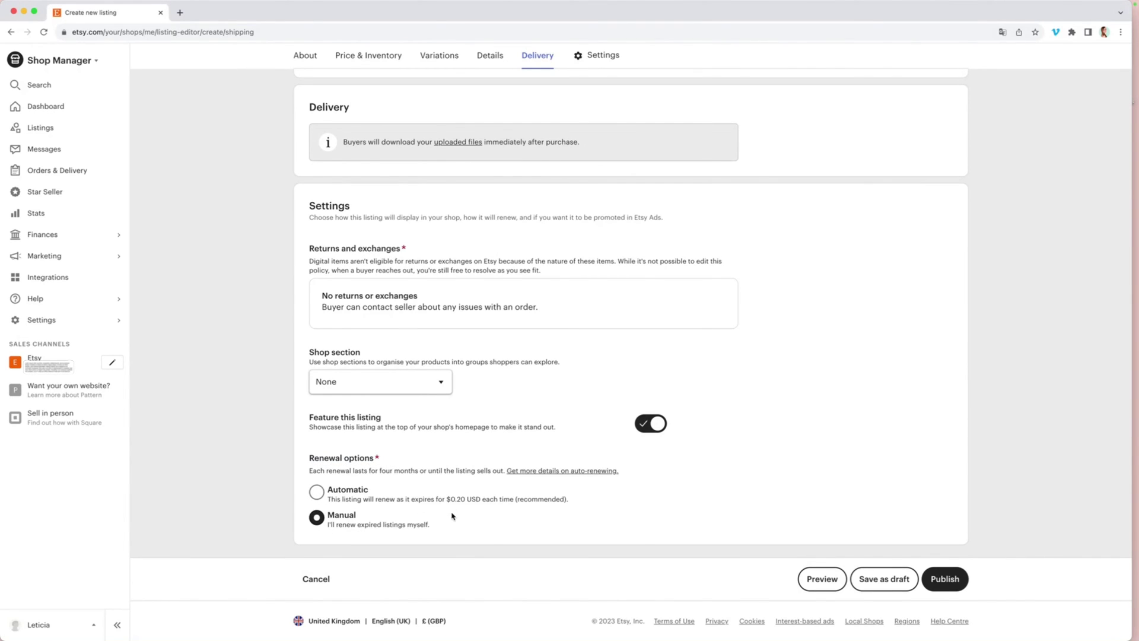
{"action": "left_click_drag", "start_coordinate": [352, 469], "coordinate": [459, 471]}
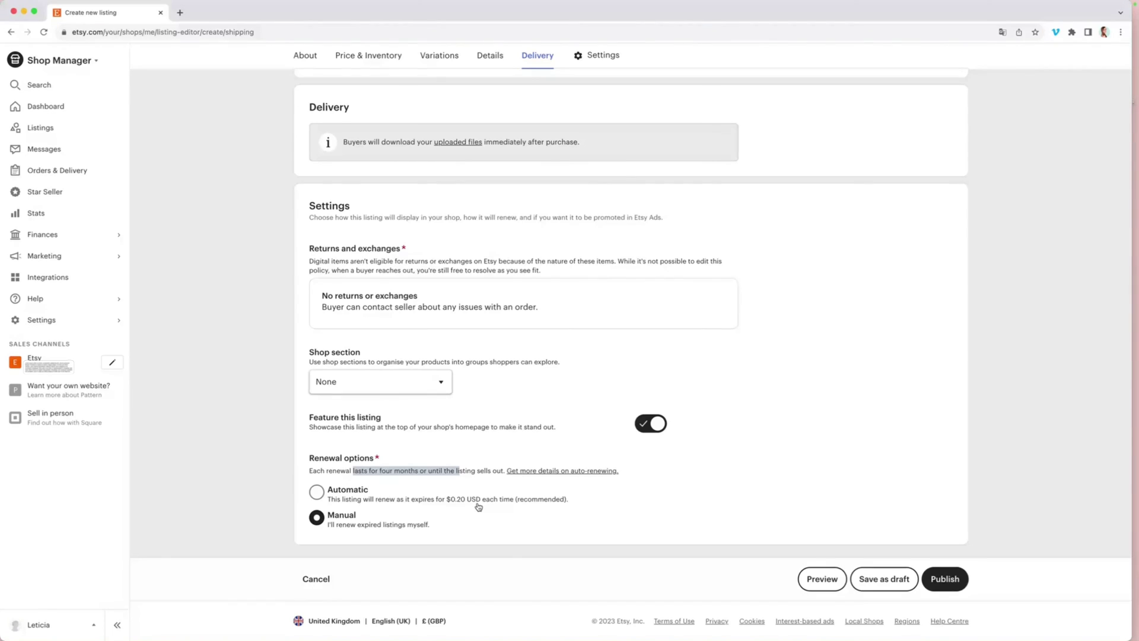
{"action": "left_click", "coordinate": [377, 503]}
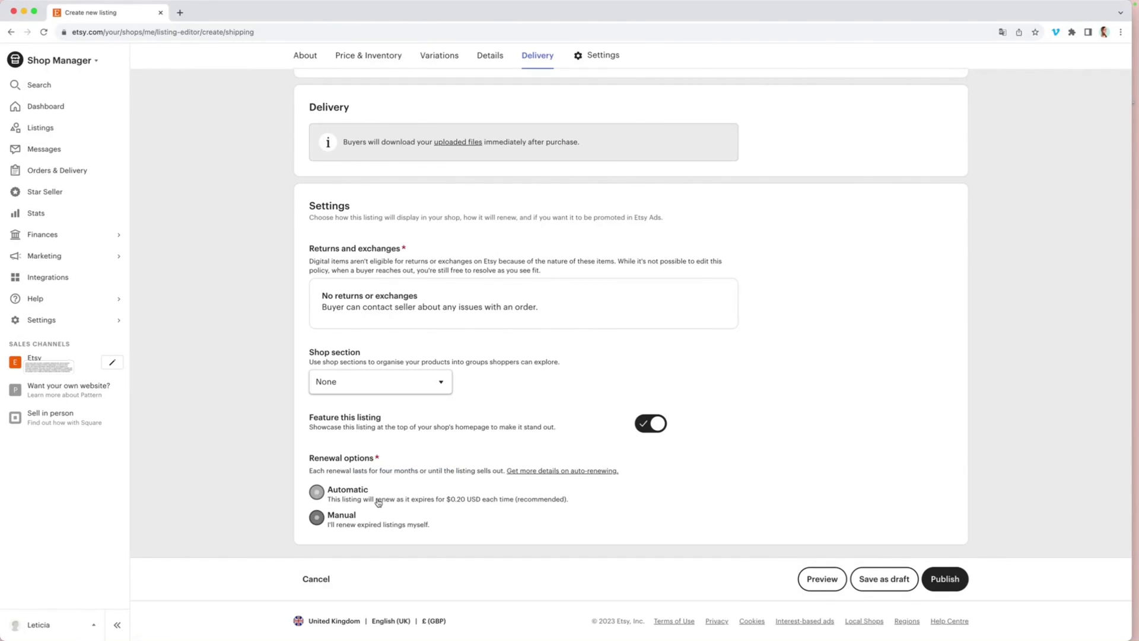
{"action": "left_click", "coordinate": [370, 526]}
{"action": "left_click", "coordinate": [337, 500]}
{"action": "left_click", "coordinate": [402, 522]}
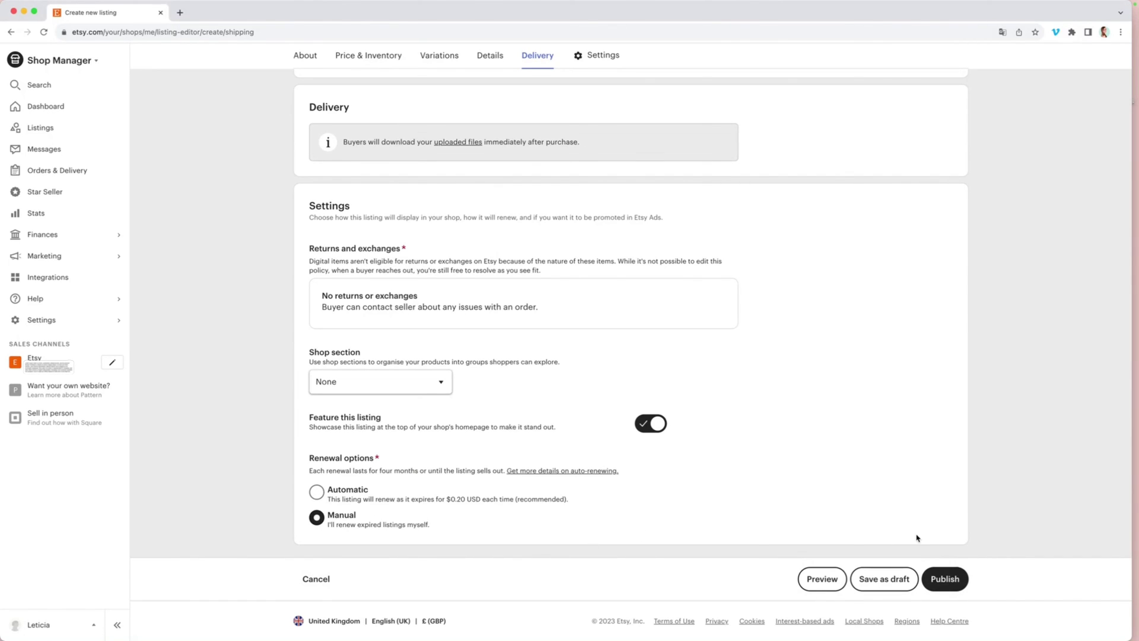